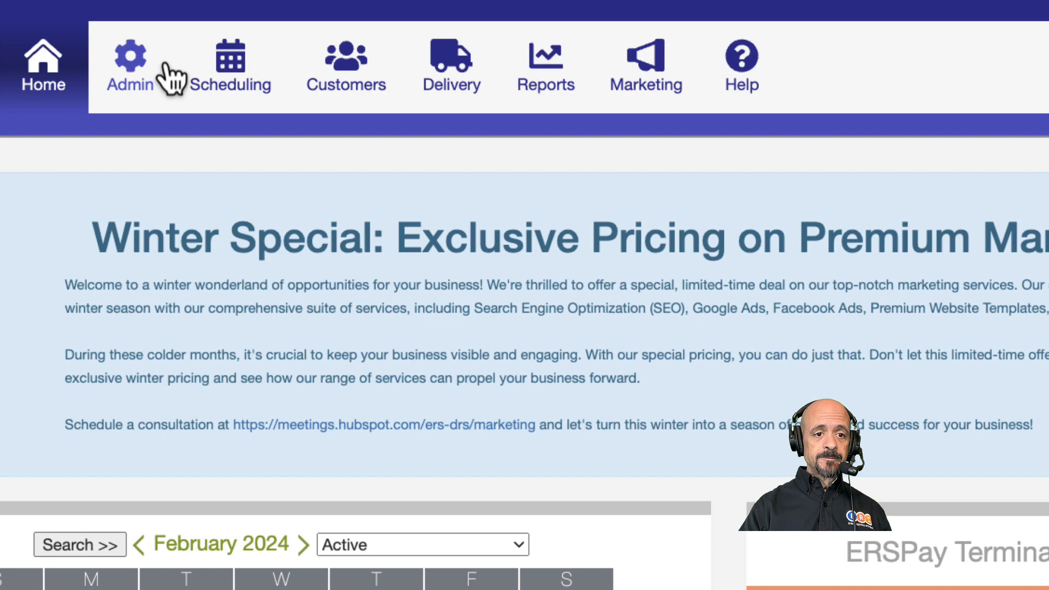
Step: Open the Price Rule Sets page under the admin rules settings
left_click(166, 65)
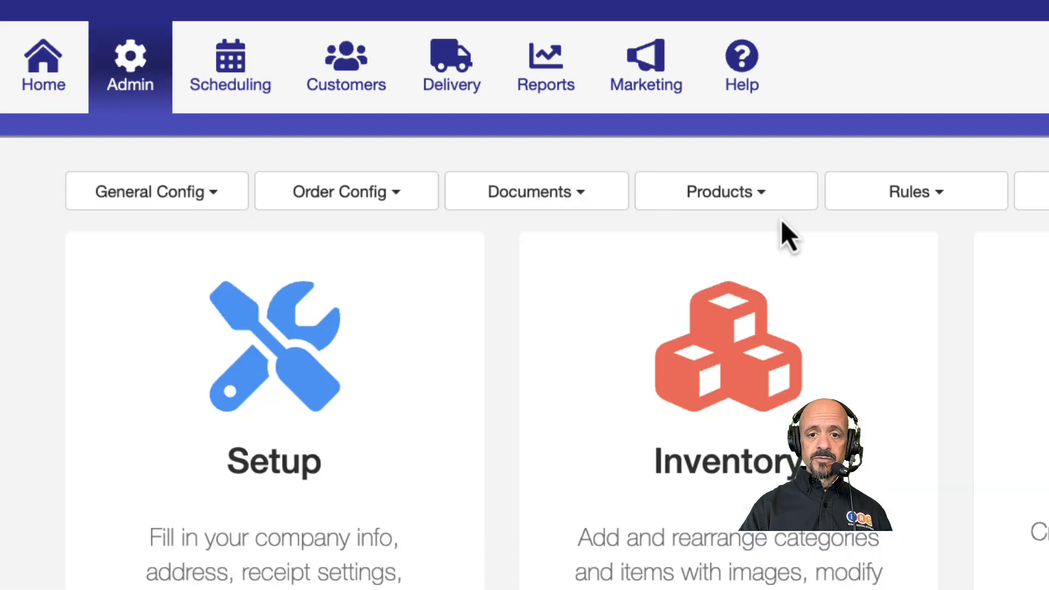
left_click(892, 195)
left_click(889, 267)
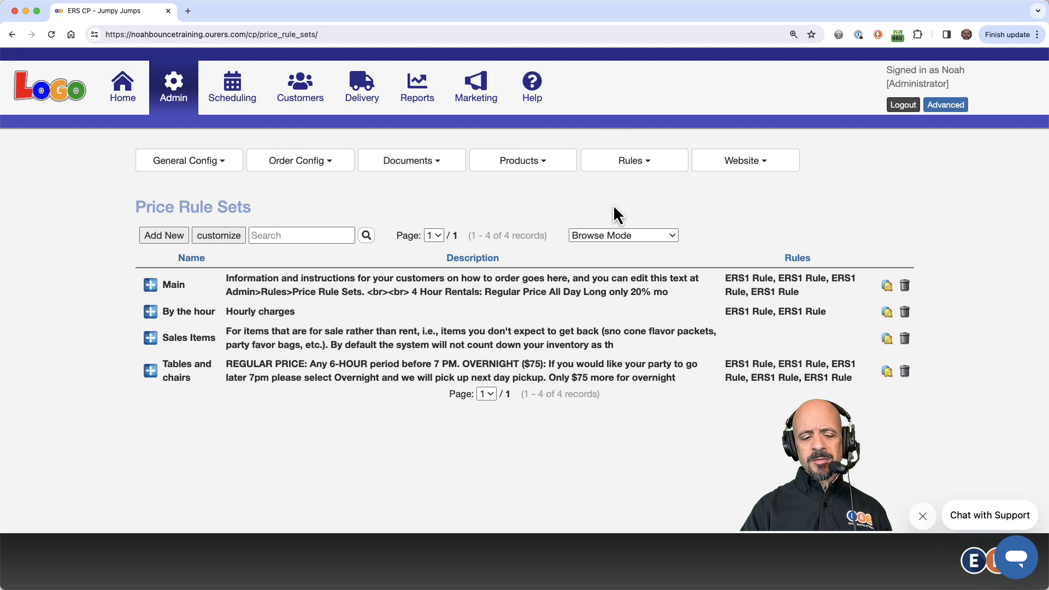
Step: Check in a separate tab which price rule sets the schedule profiles use, then return to Price Rule Sets
left_click(540, 163)
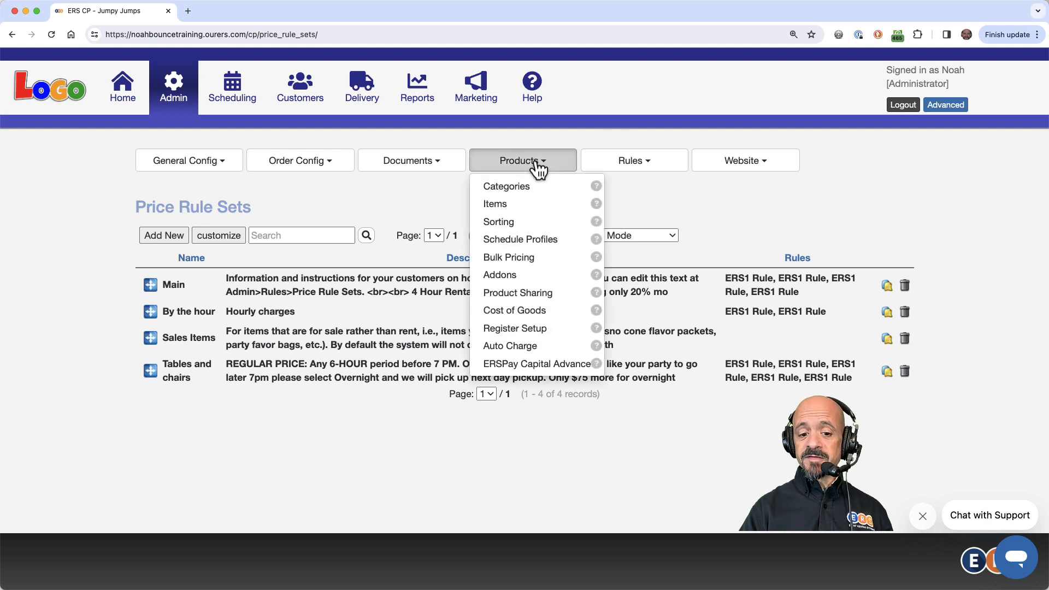
right_click(526, 241)
left_click(530, 244)
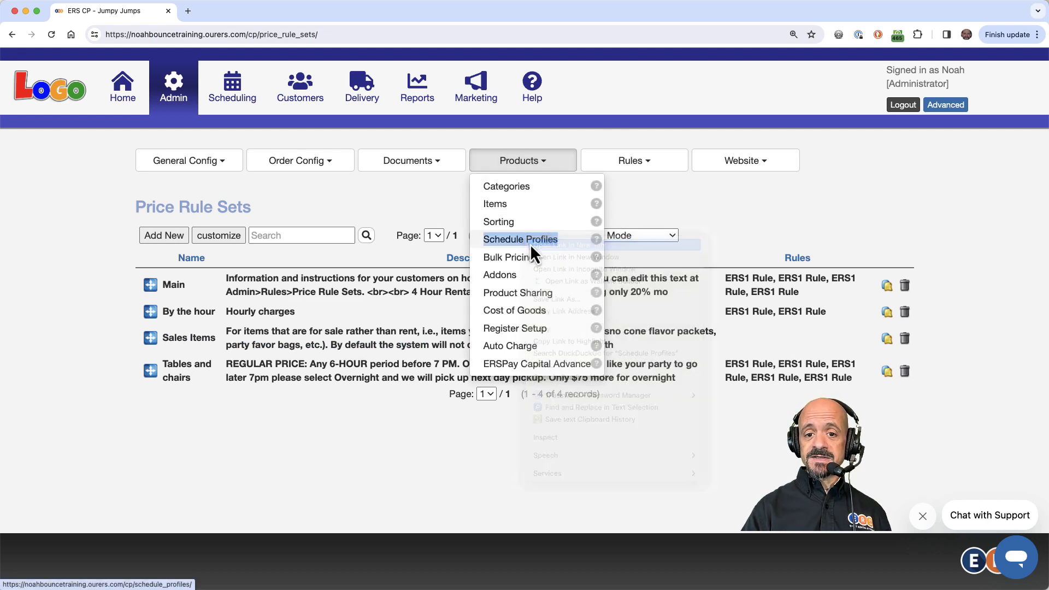
left_click(265, 8)
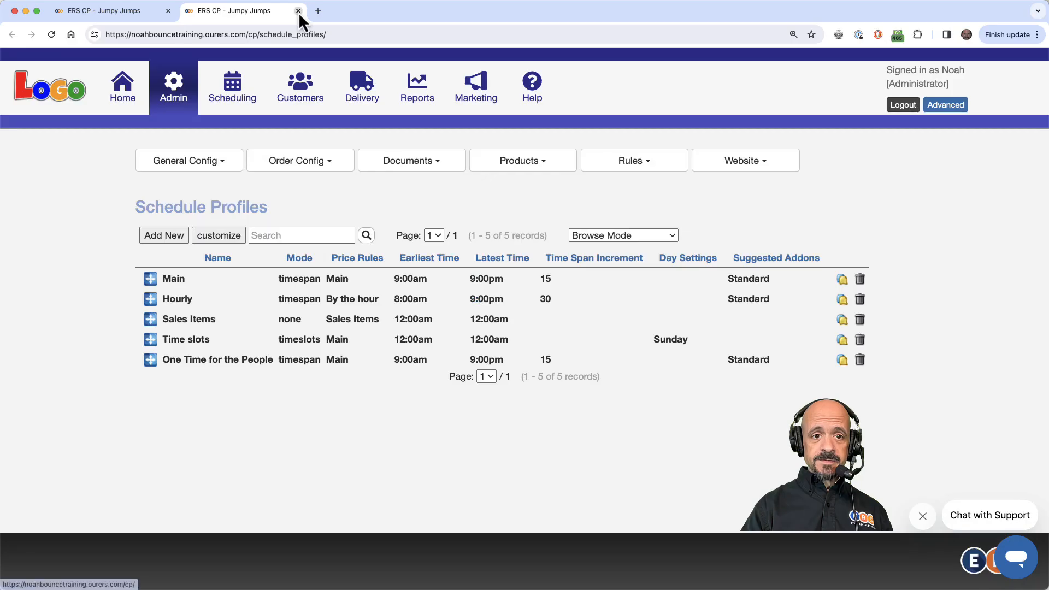
left_click(298, 11)
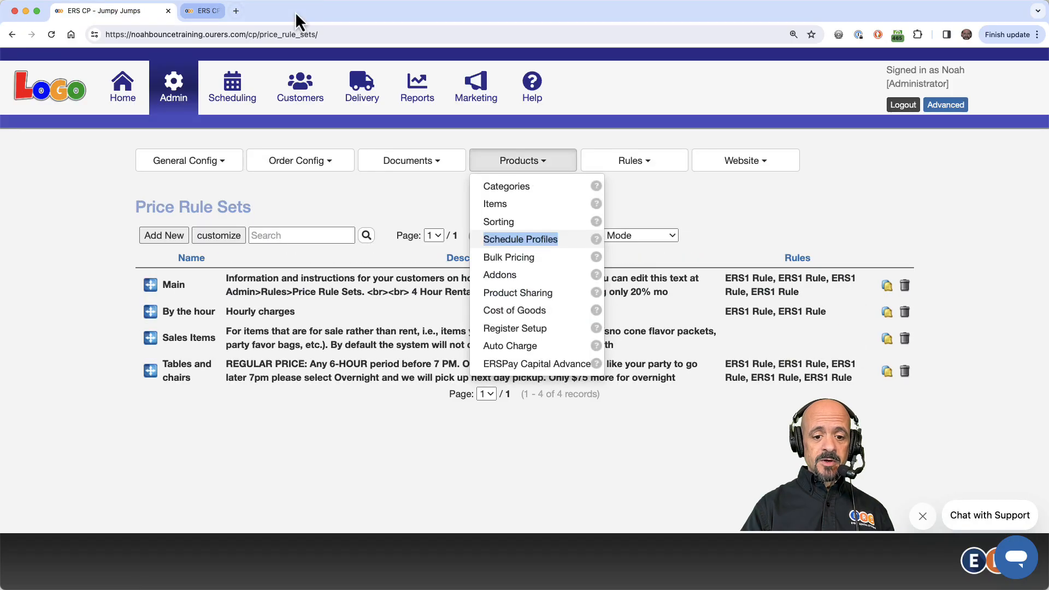
left_click(383, 203)
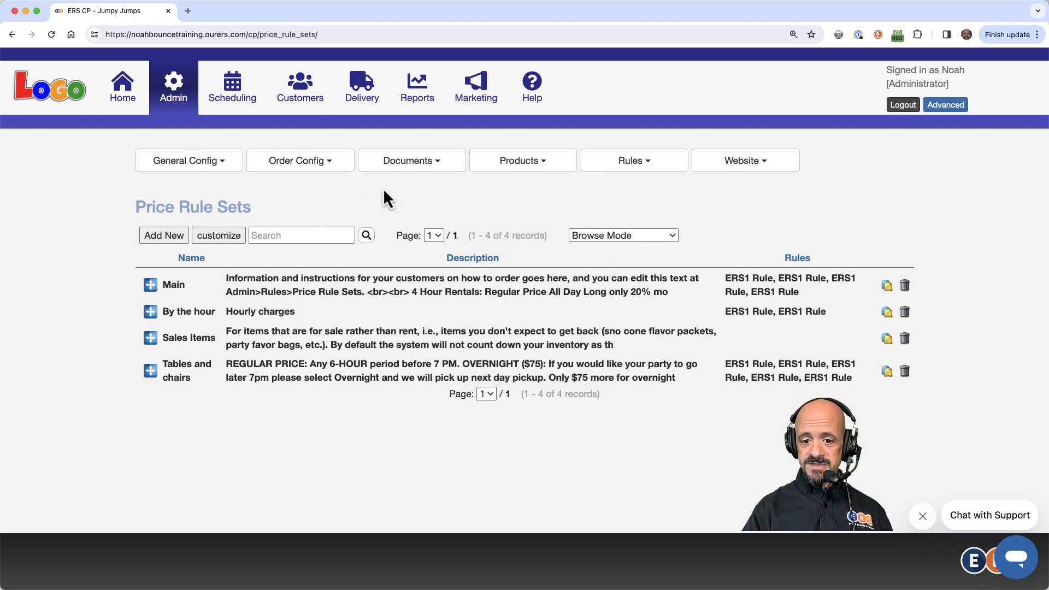
Step: Edit the Main price rule set and add a Date range pricing rule after the existing rules
left_click(333, 290)
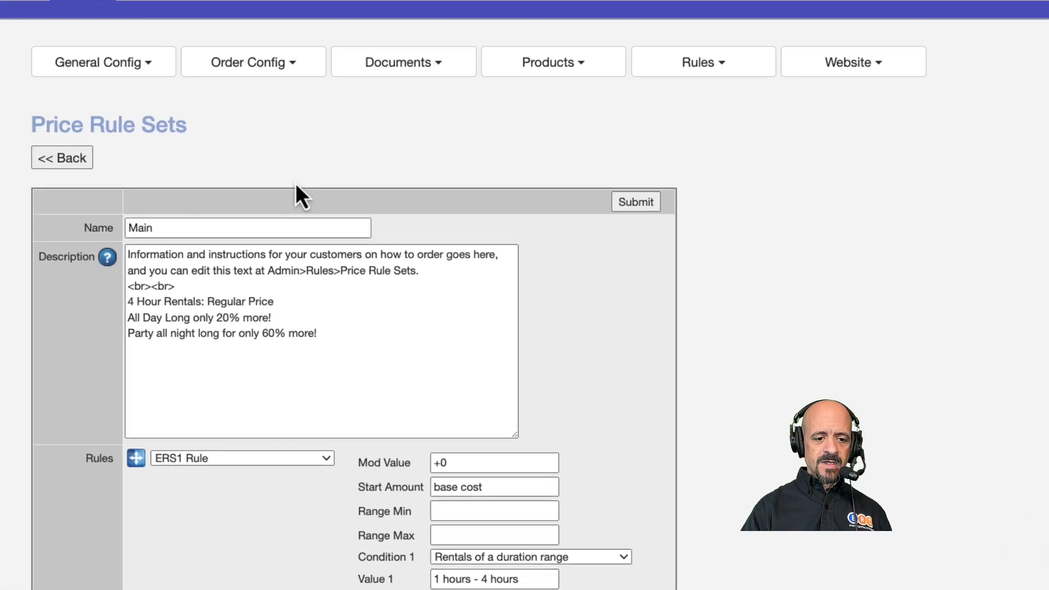
scroll(295, 192, "down", 15)
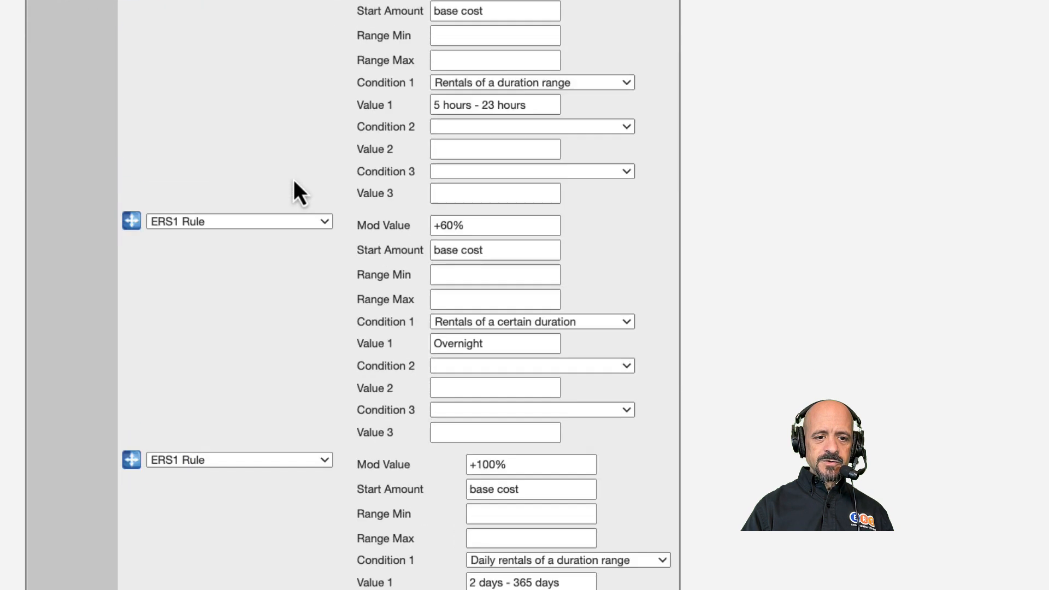
left_click(164, 399)
left_click(194, 398)
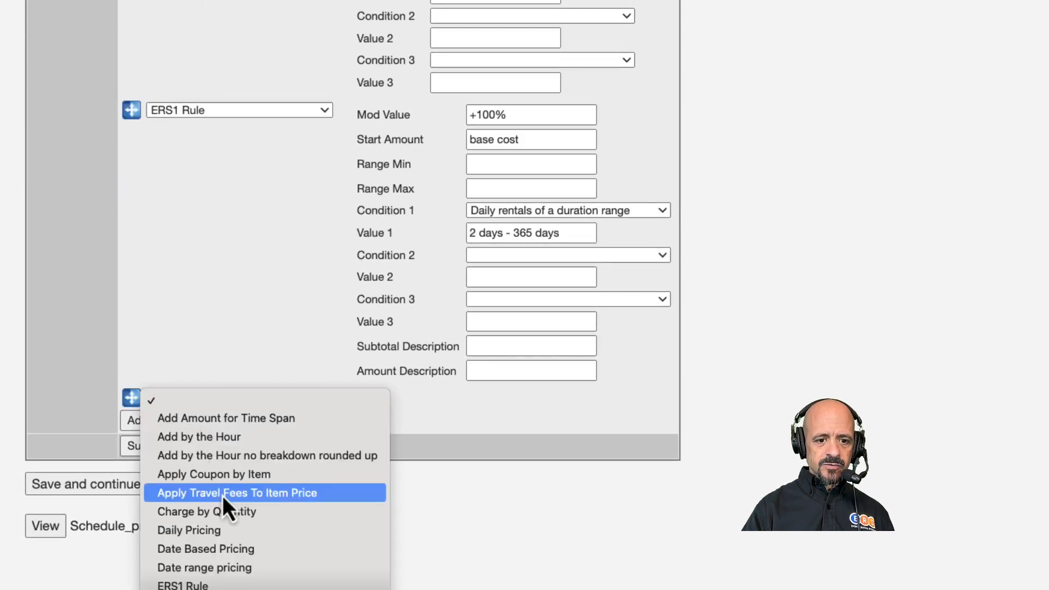
left_click(218, 568)
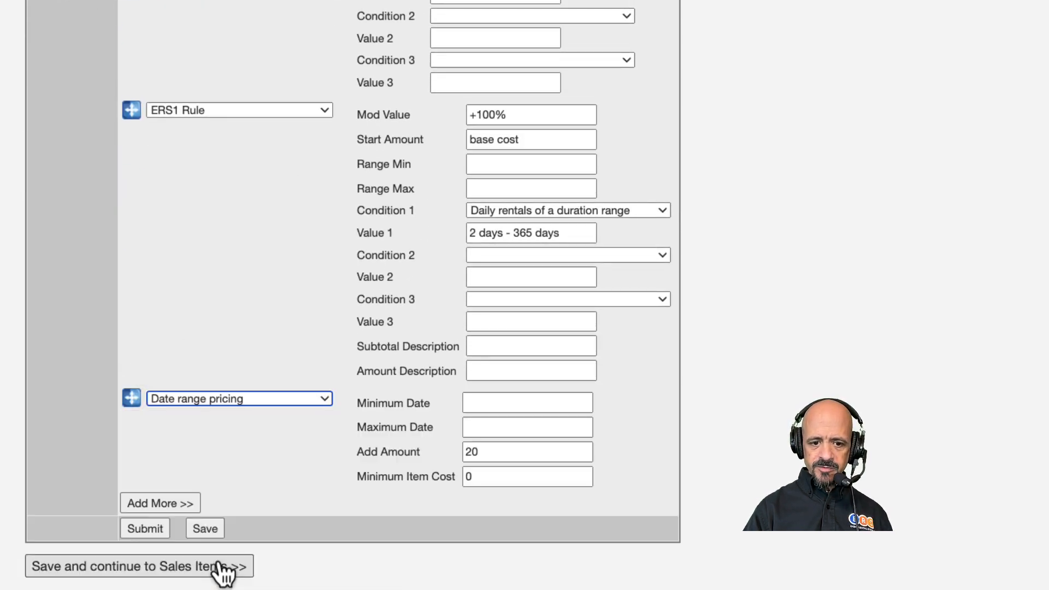
Step: Add a Date Based Pricing rule below the date range rule
left_click(153, 504)
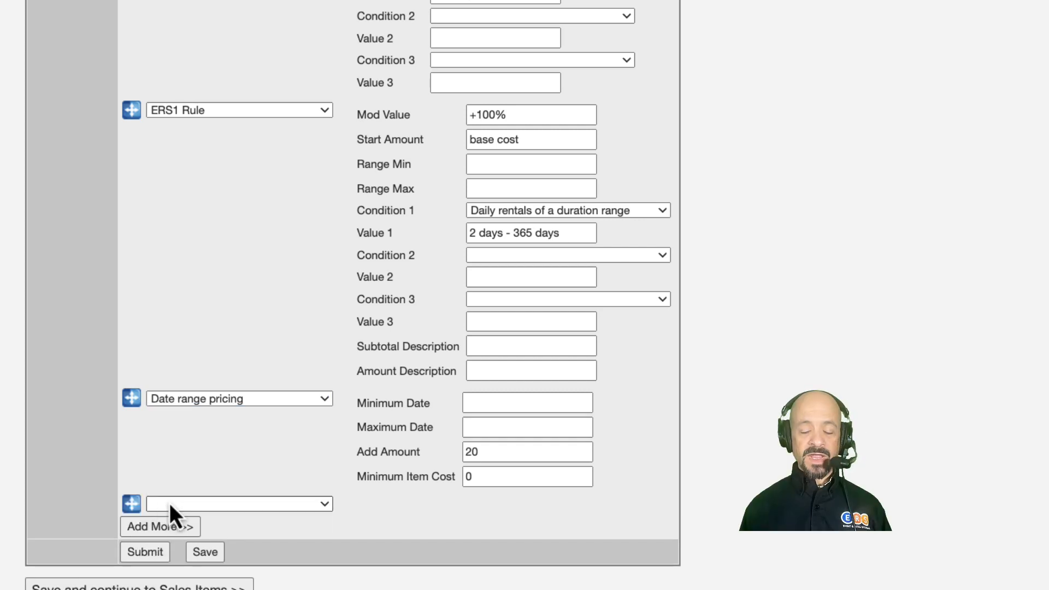
left_click(179, 504)
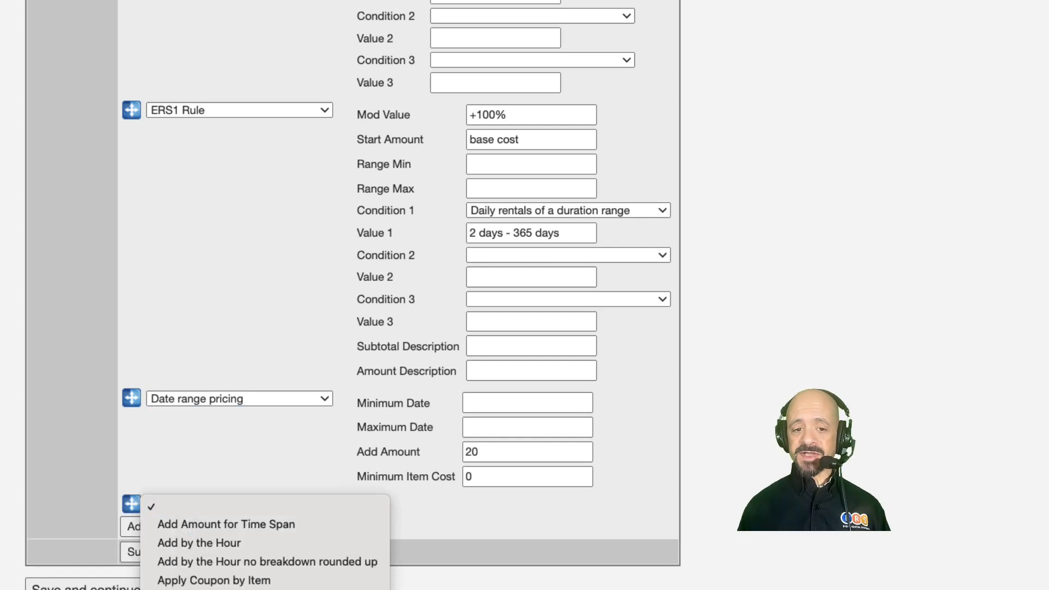
left_click(203, 589)
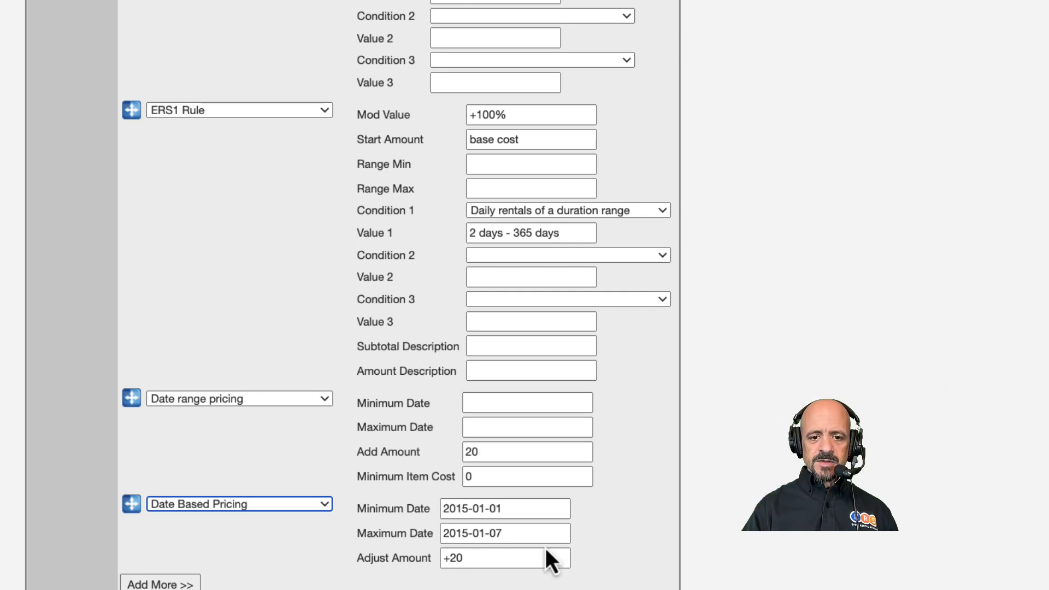
Step: Set the date range rule's Minimum Date to 2024-07-03, Maximum Date to 2024-07-05, and Add Amount to 20%
left_click(496, 403)
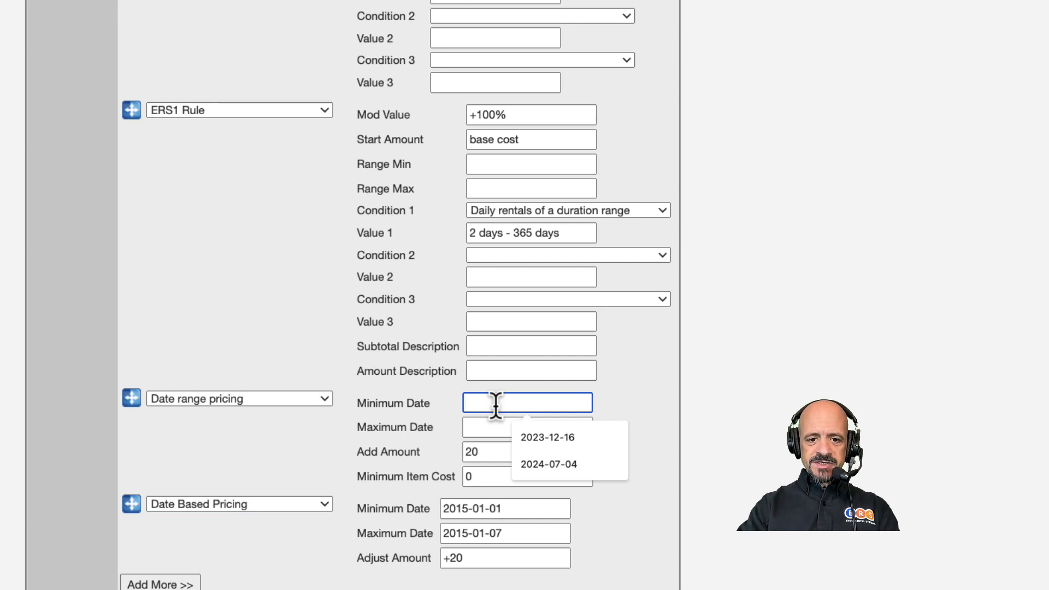
type("2024-07-03")
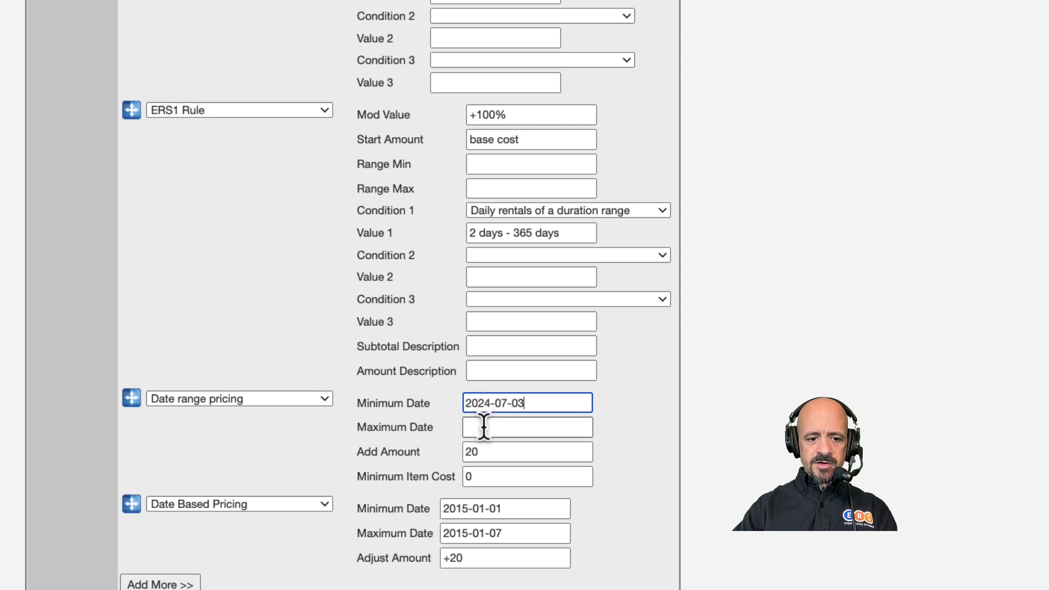
left_click(484, 427)
type("202")
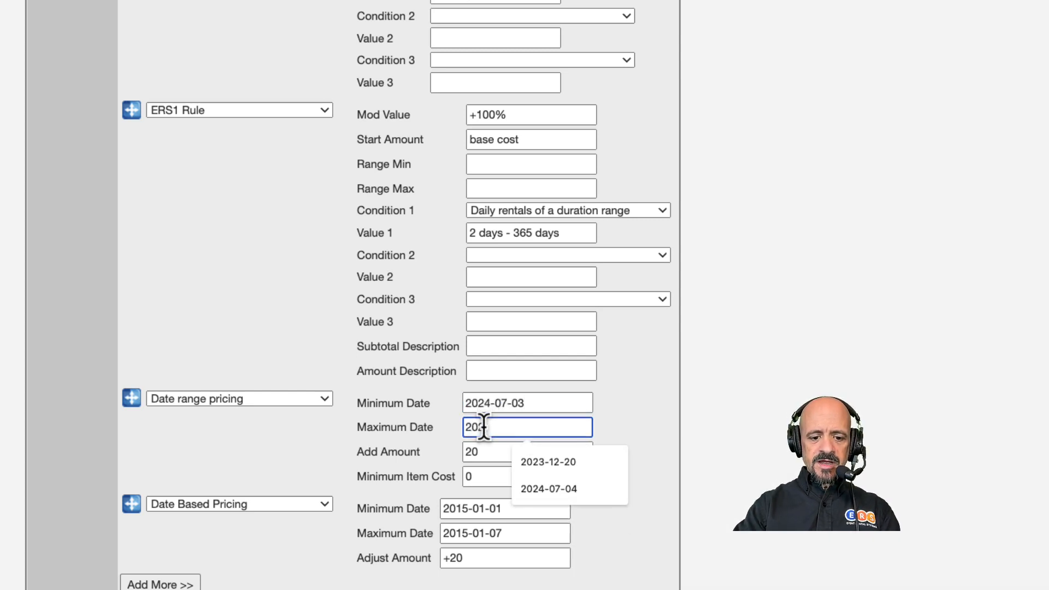
type("4-07-05")
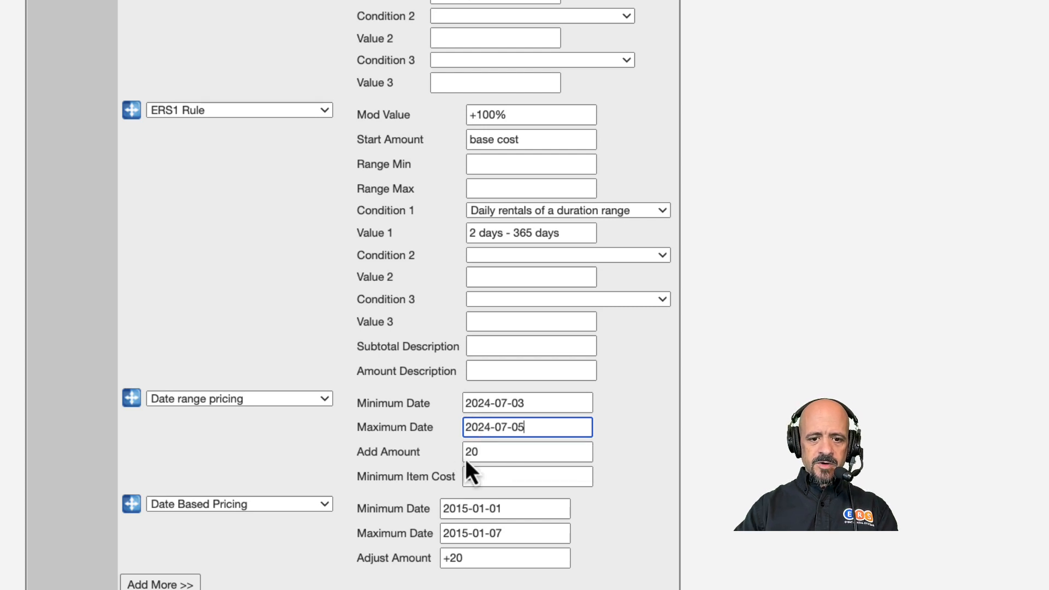
left_click(491, 452)
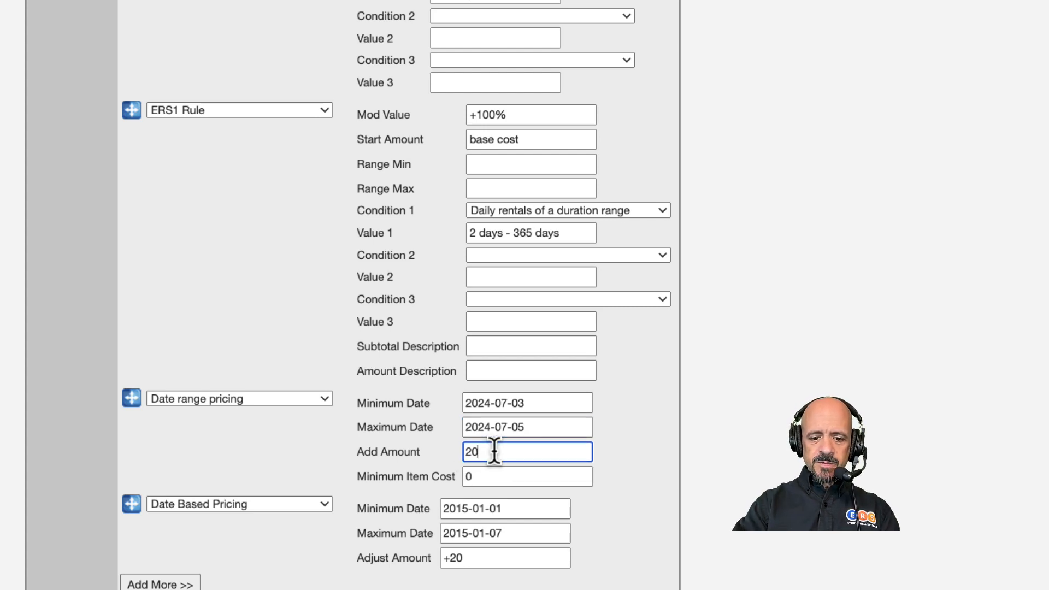
type("%")
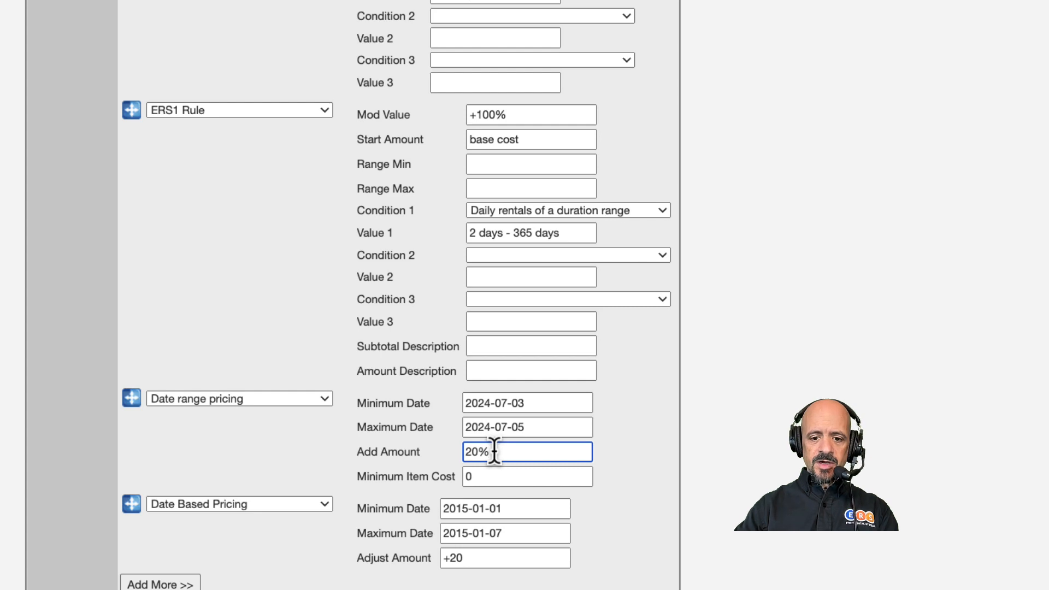
Step: Remove the Date Based Pricing rule by clearing its rule type
left_click(301, 505)
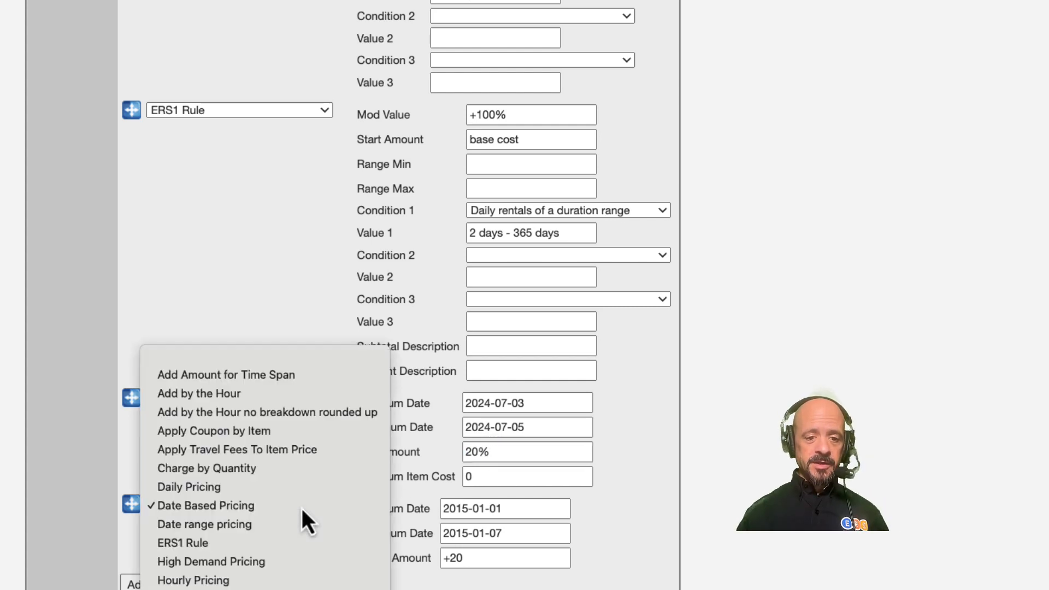
left_click(323, 363)
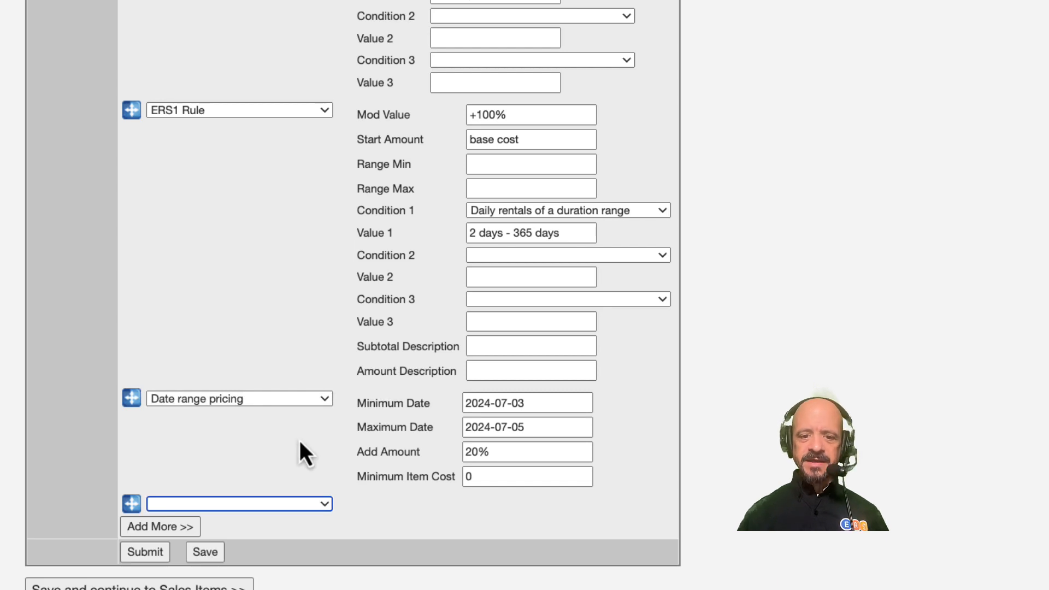
Step: Replace the description's introductory text with a 4th of July message about choosing 7/3 and 7/5 and delivery and pickup times
scroll(300, 441, "up", 5)
scroll(299, 441, "up", 10)
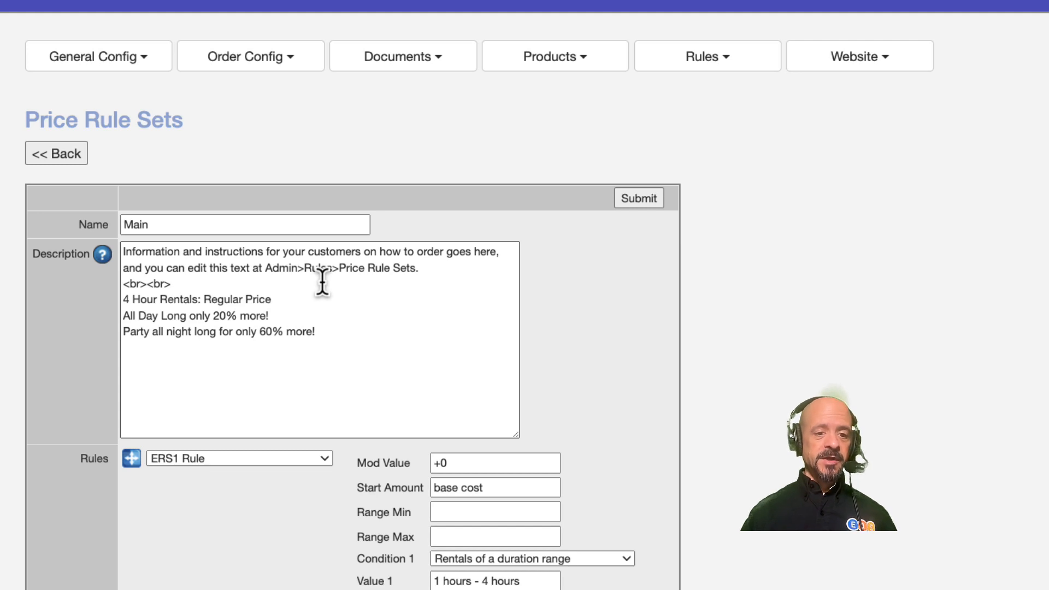
left_click(432, 265)
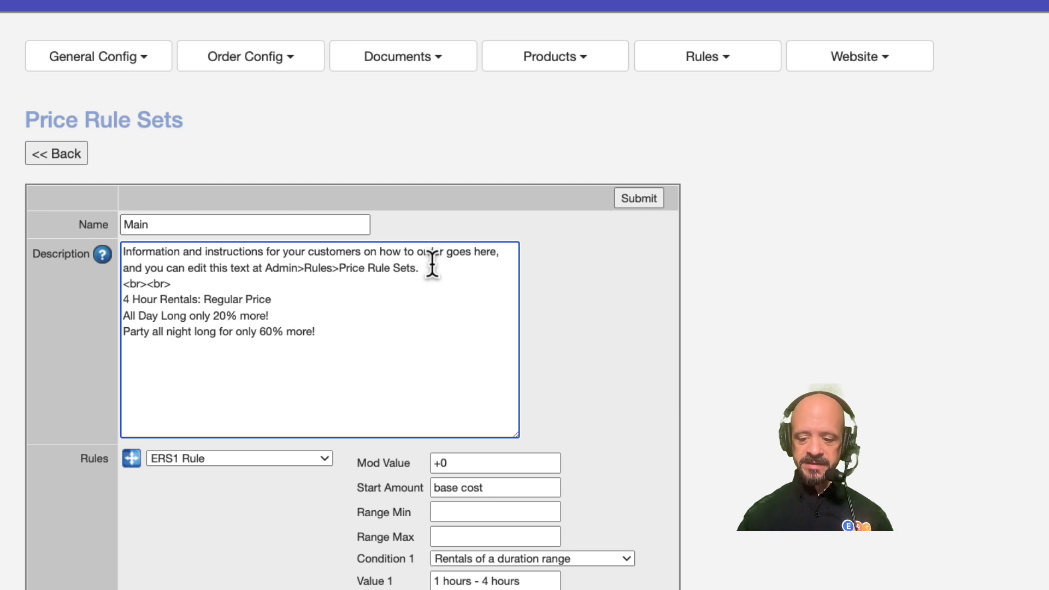
key("super+shift+Up")
type("If you're ordering for the 4th of July, choose 7/3 as your Party Start Day and")
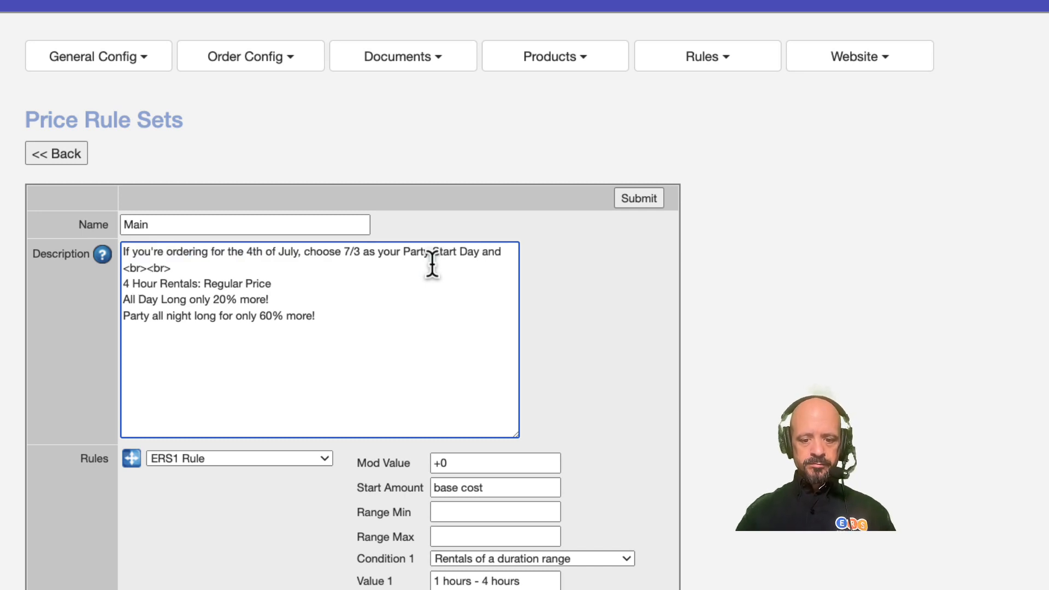
type(" 7/5 as your Party End Day. We'll deliver your items sometime between 9:00 AM - 6:00 PM on the")
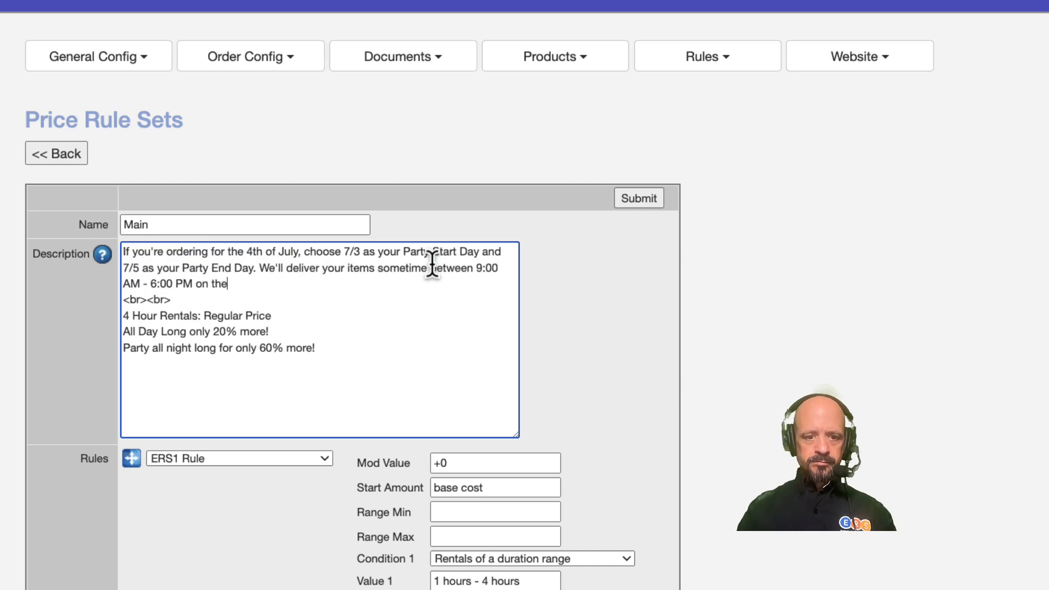
type(" 3rd and pick them up sometime between 9:00 - 3:00 PM on the 5th. Happy Independence Day!")
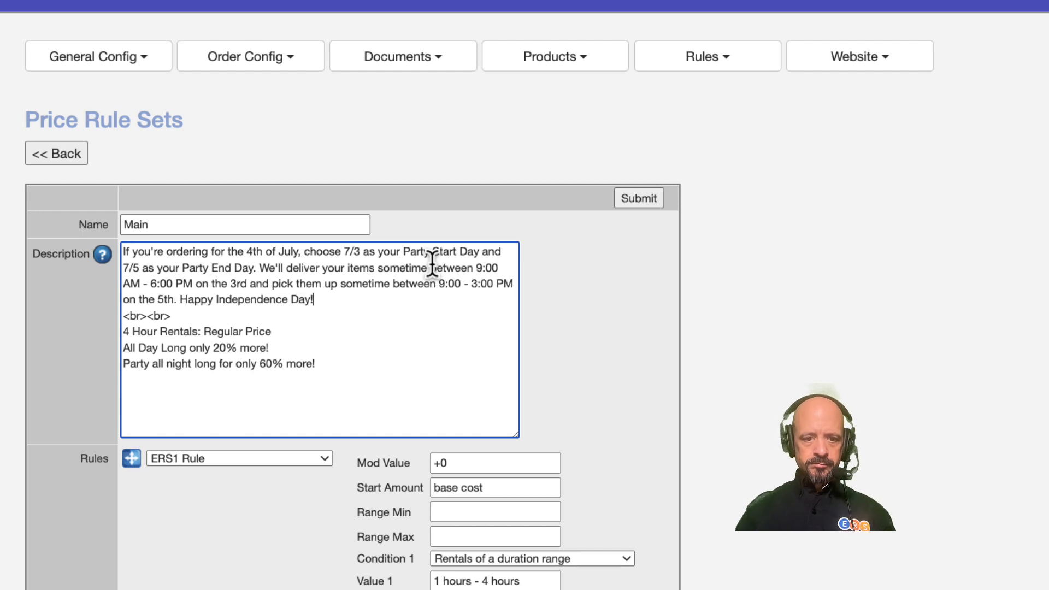
Step: Insert a US flag emoji at the end of the 4th of July message
key("ctrl+super+space")
type("usa")
left_click(214, 362)
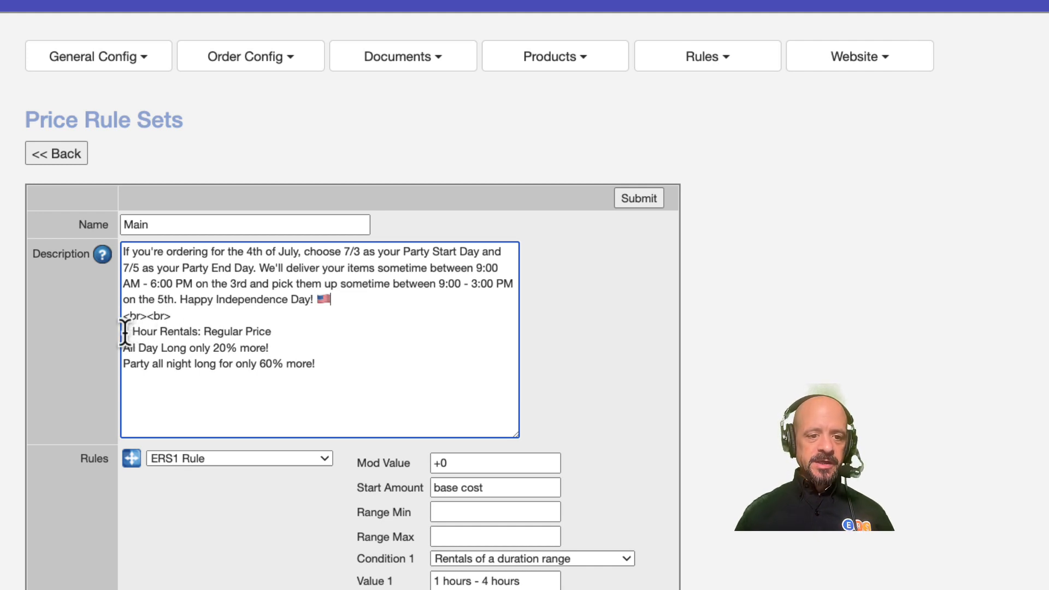
Step: Cut the whole 4th of July message out of the description
key("shift+Up")
key("shift+Up")
key("shift+Up")
key("shift+Up")
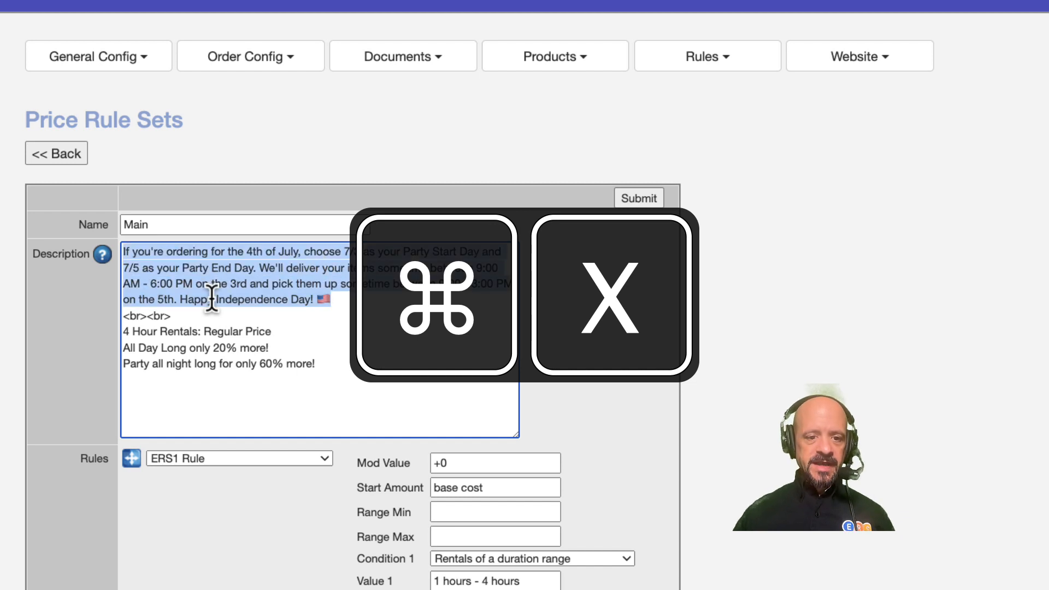
key("super+x")
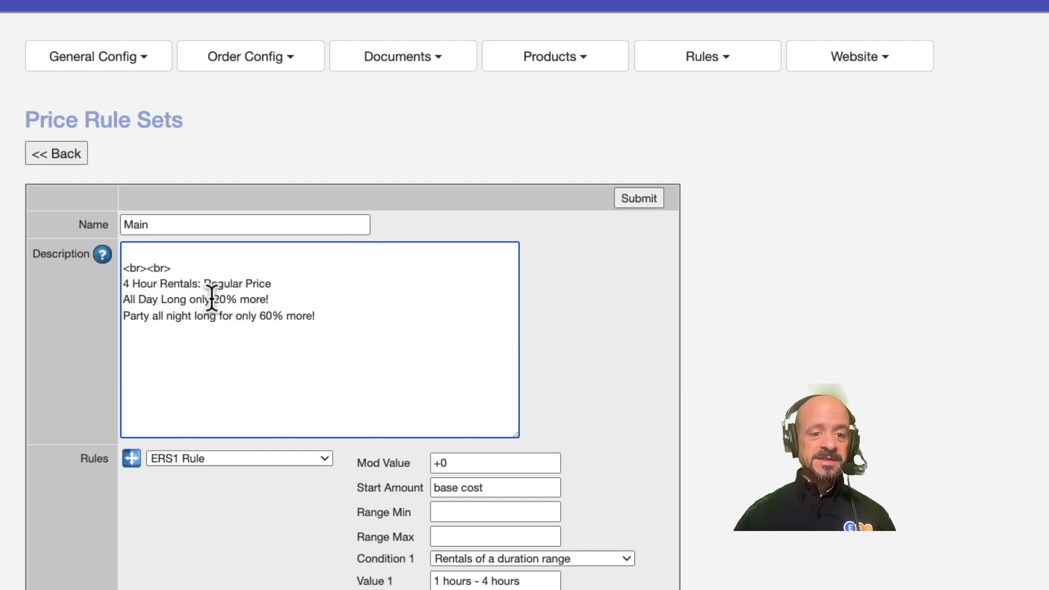
Step: Delete the leftover <br><br> line from the description and submit the Main price rule set
key("Down")
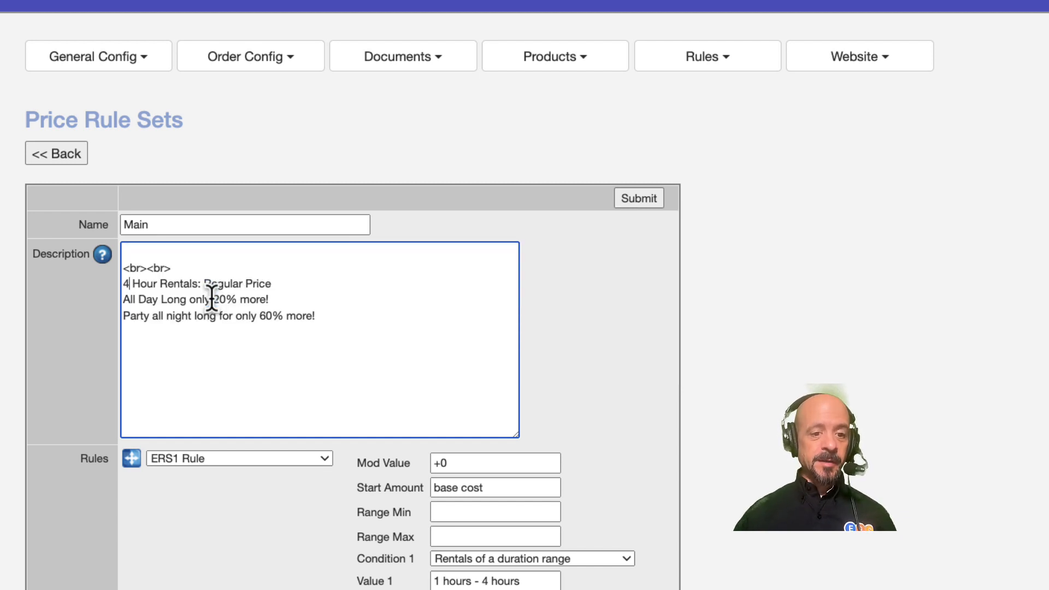
key("Left")
key("shift+Up")
key("BackSpace")
key("BackSpace")
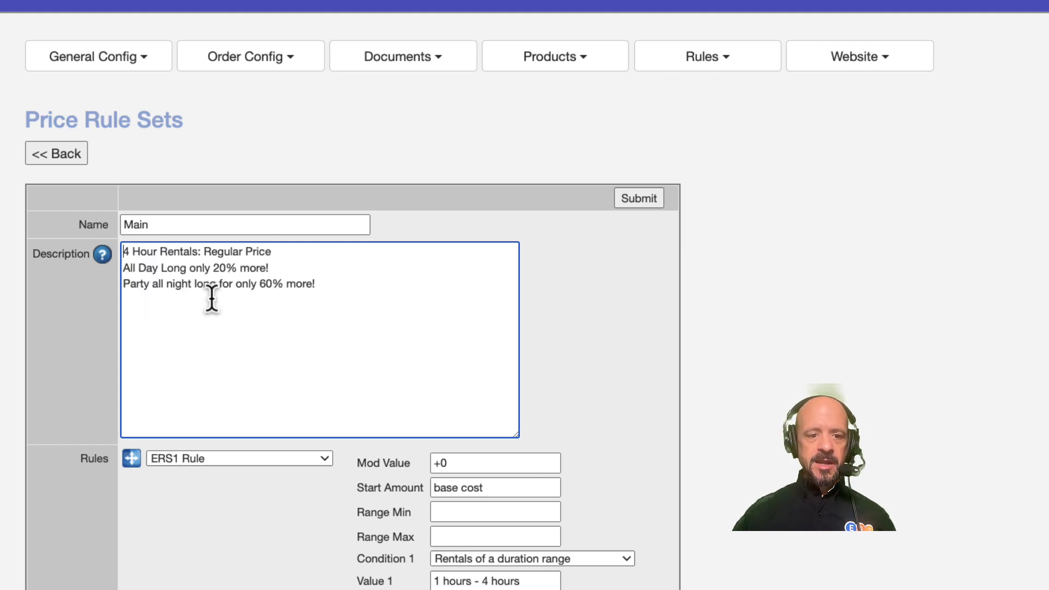
left_click(642, 200)
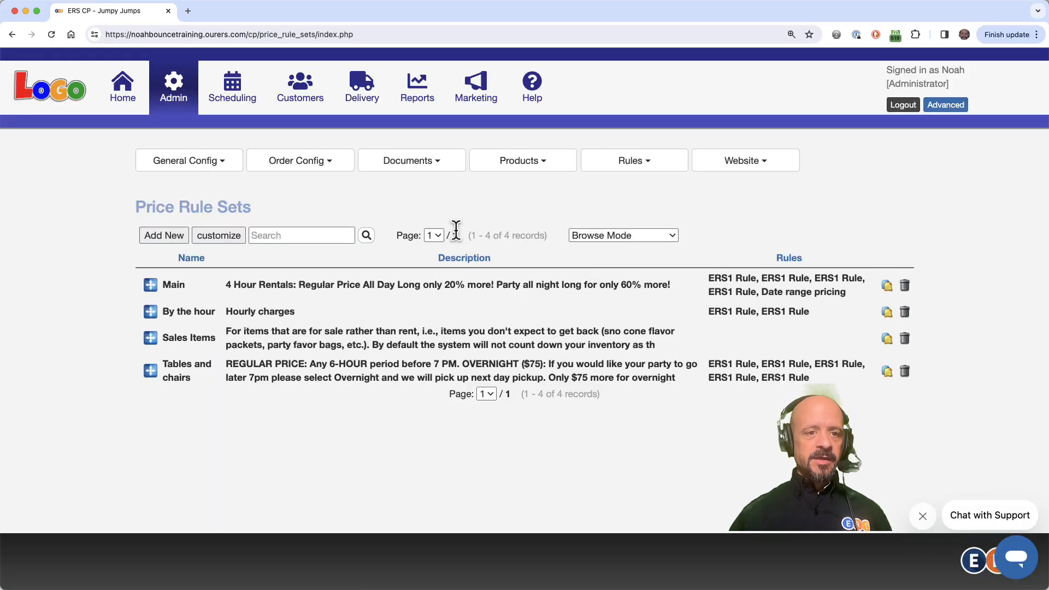
Step: Go to the Home page and view the July 2024 calendar
left_click(134, 97)
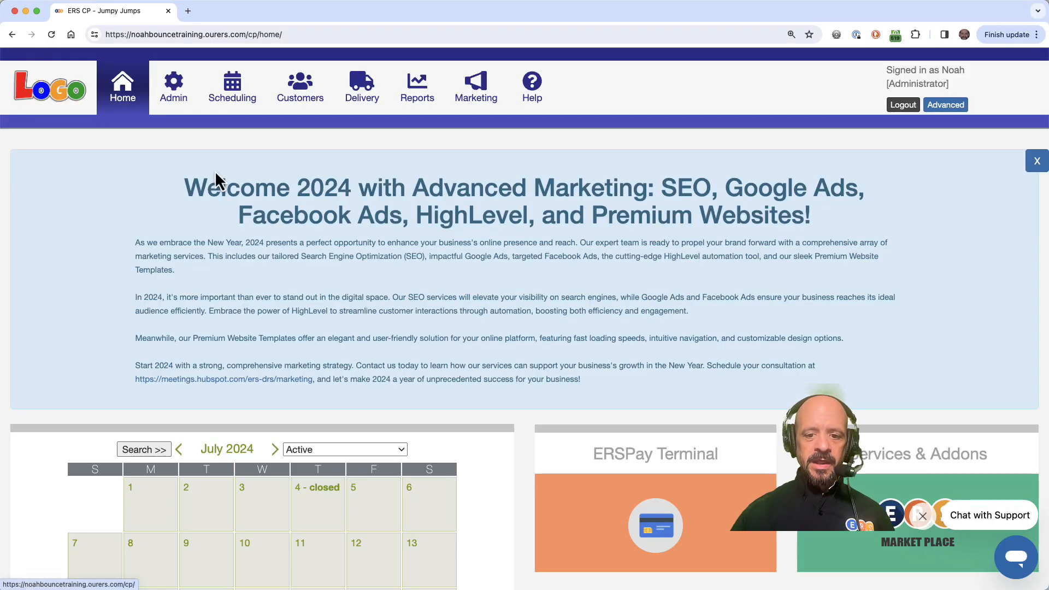
scroll(540, 413, "down", 5)
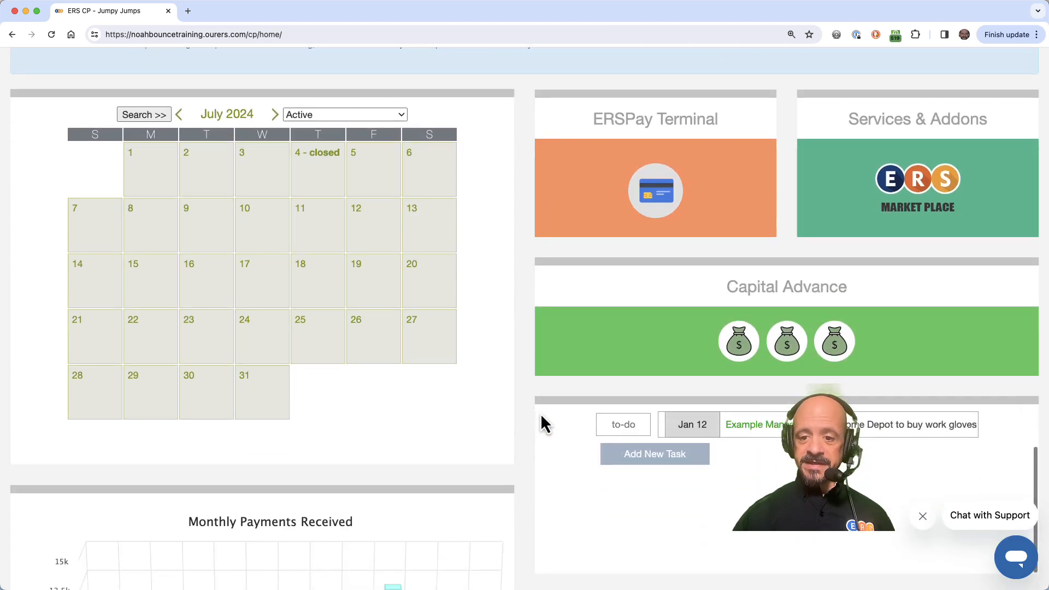
Step: Add a new task titled "Add Price Rule Text (see Notes)"
scroll(540, 413, "down", 5)
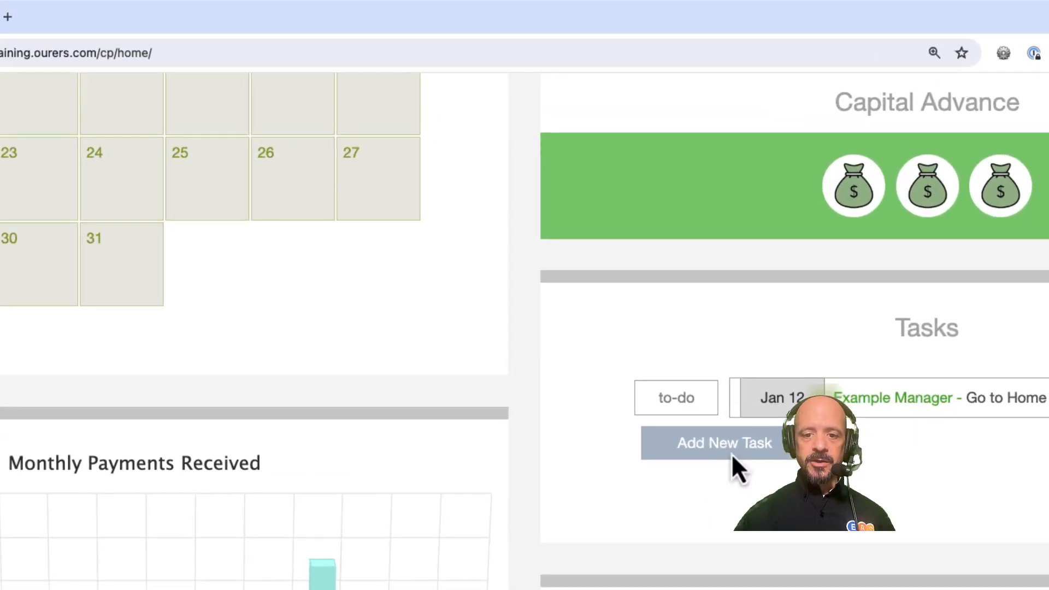
left_click(727, 443)
left_click(403, 181)
type("Add Price Page Text (see Notes)")
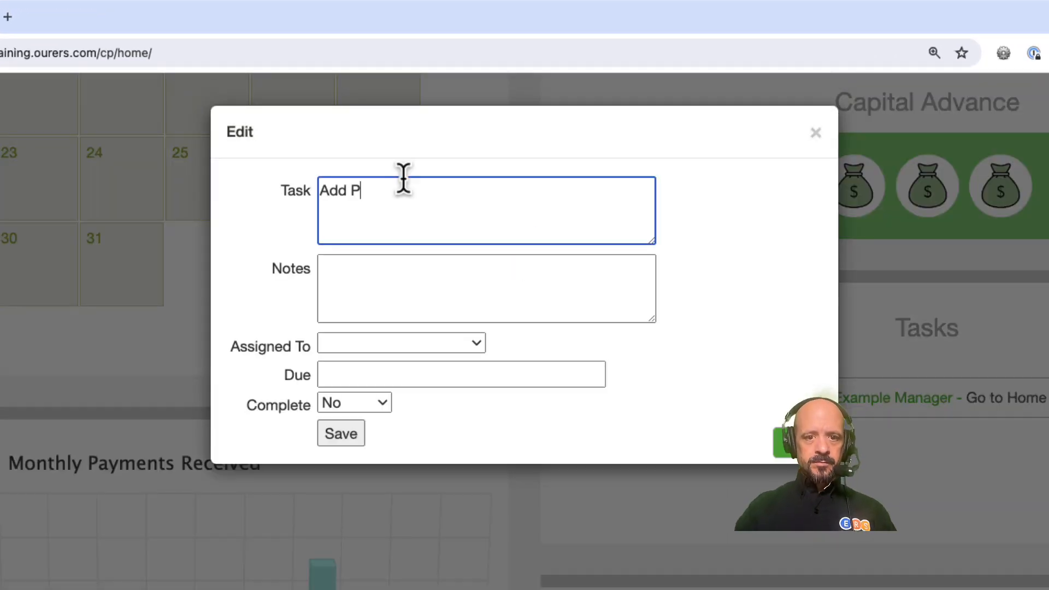
Step: Paste the holiday message into the task notes, followed by ' to "Main" Price Rule Set.'
key("Tab")
key("super+v")
type("\" to \"Main\" Price Rule Set.")
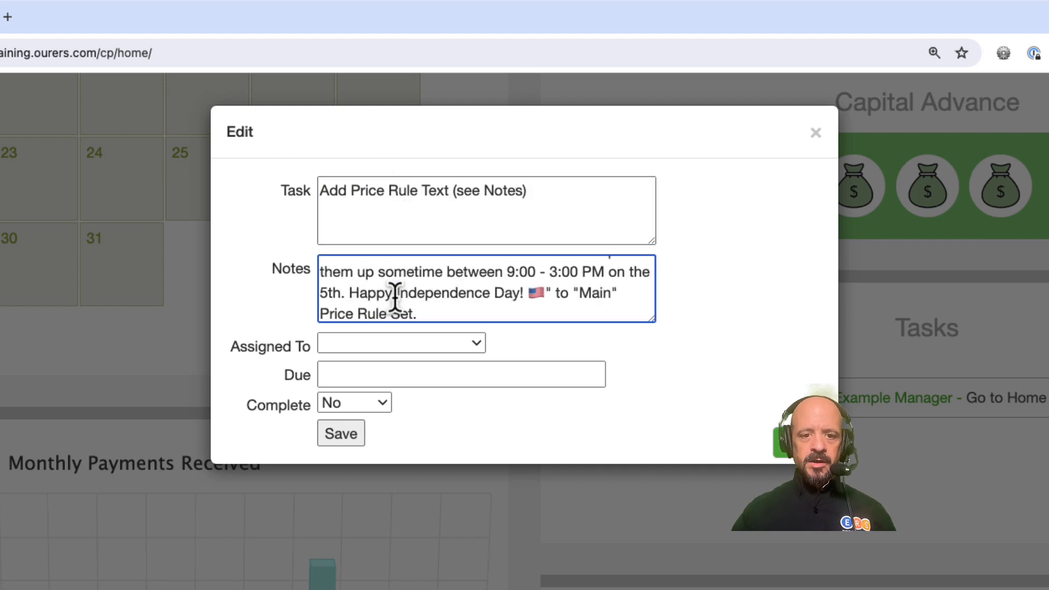
Step: Assign the task to the administrator account, set its due date to 2024-04-01, and save it
left_click(393, 347)
left_click(385, 435)
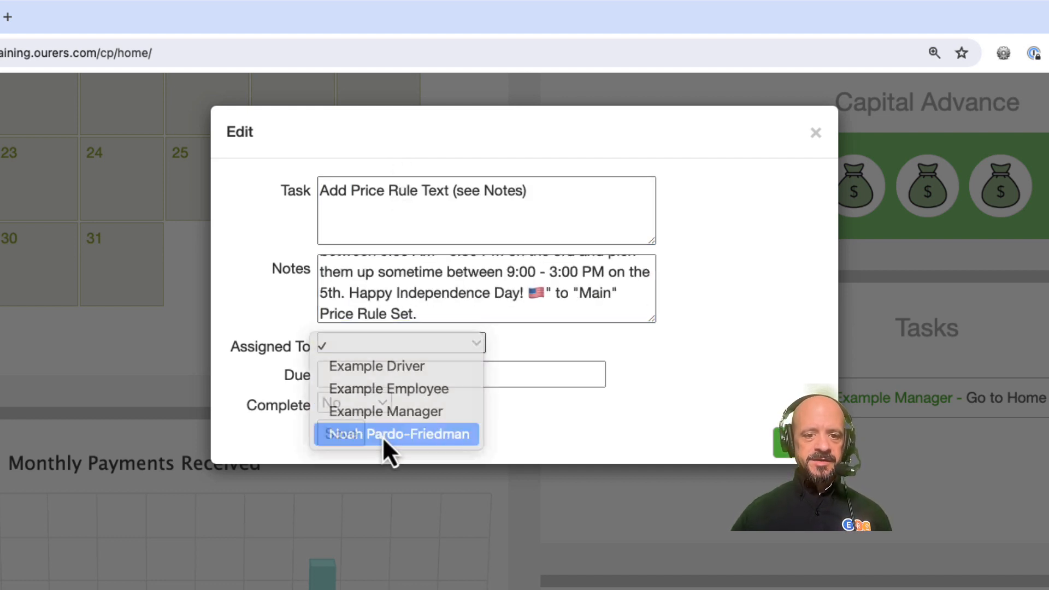
left_click(401, 375)
type("20")
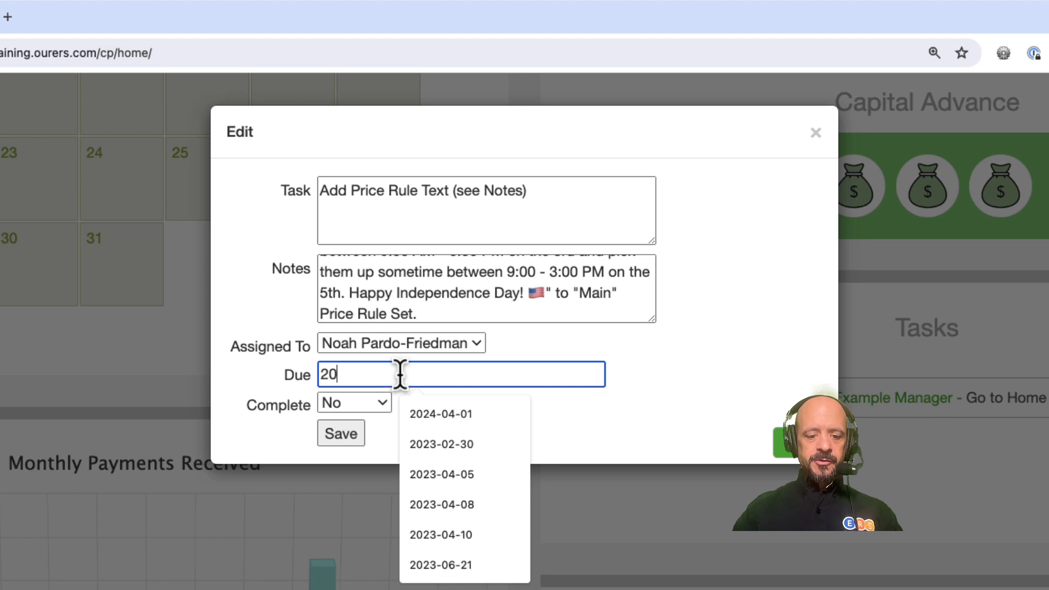
type("24-04-01")
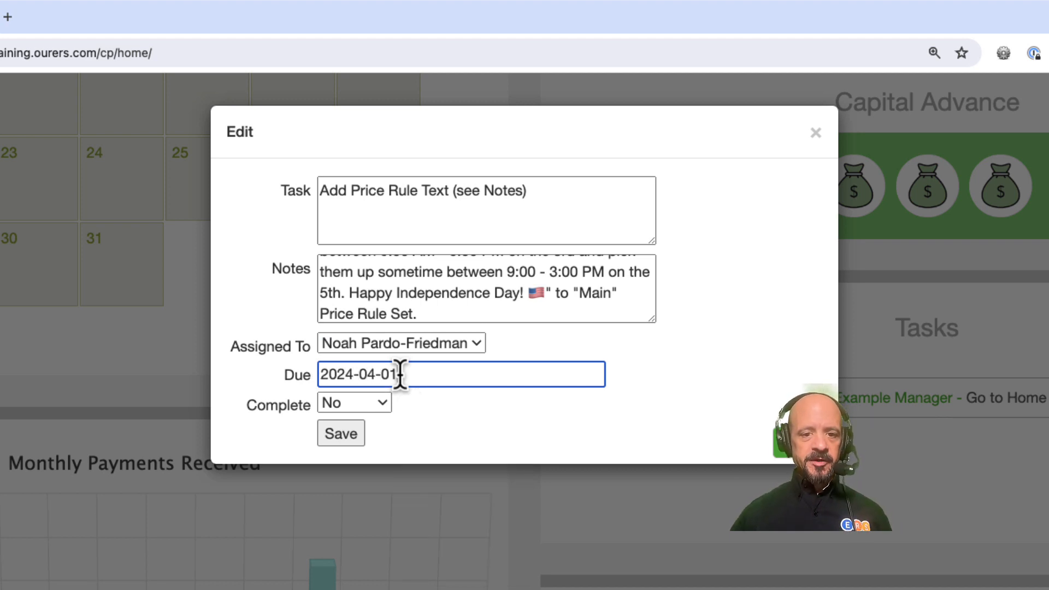
left_click(350, 441)
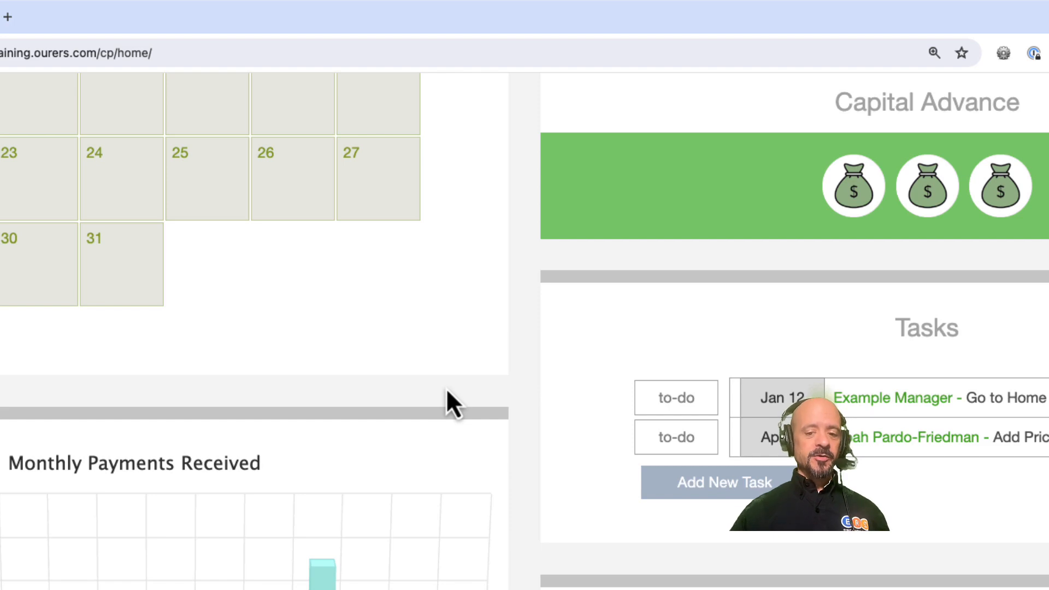
Step: Open the Main schedule profile for editing from the admin products settings
scroll(446, 388, "down", 2)
scroll(377, 327, "up", 15)
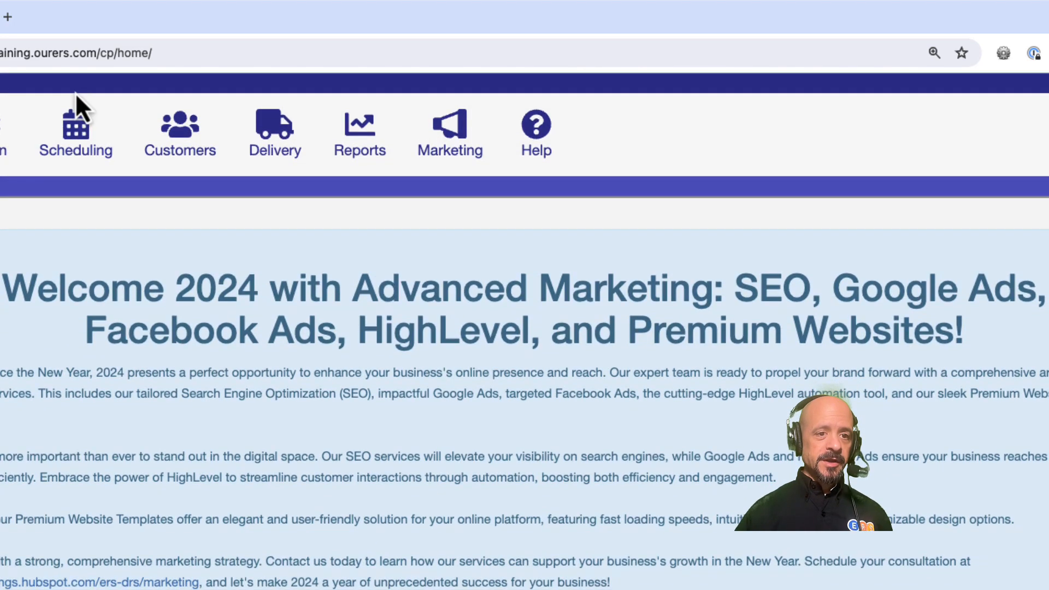
left_click(25, 131)
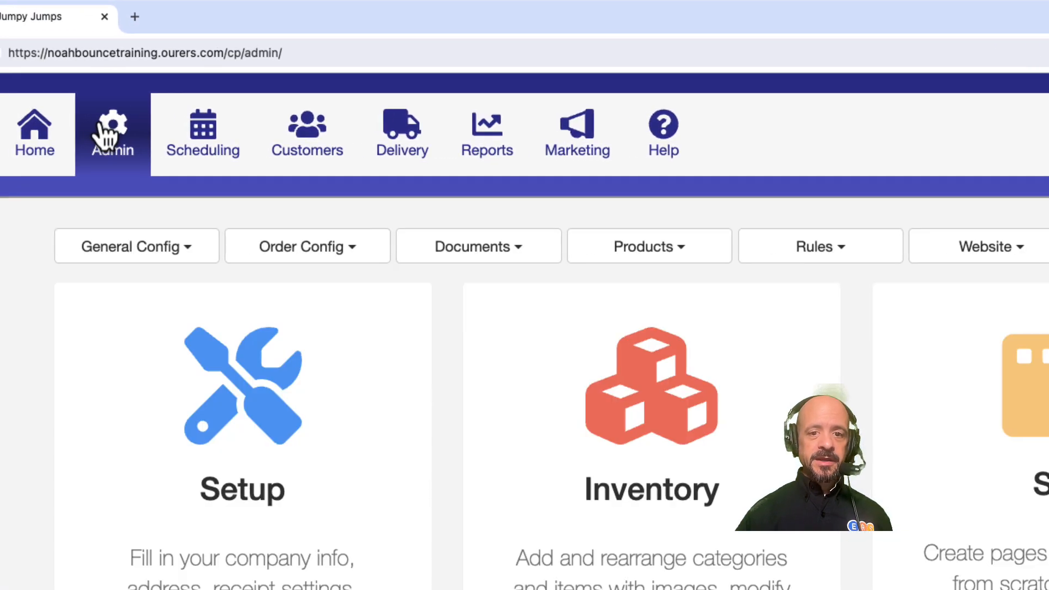
left_click(603, 245)
left_click(638, 370)
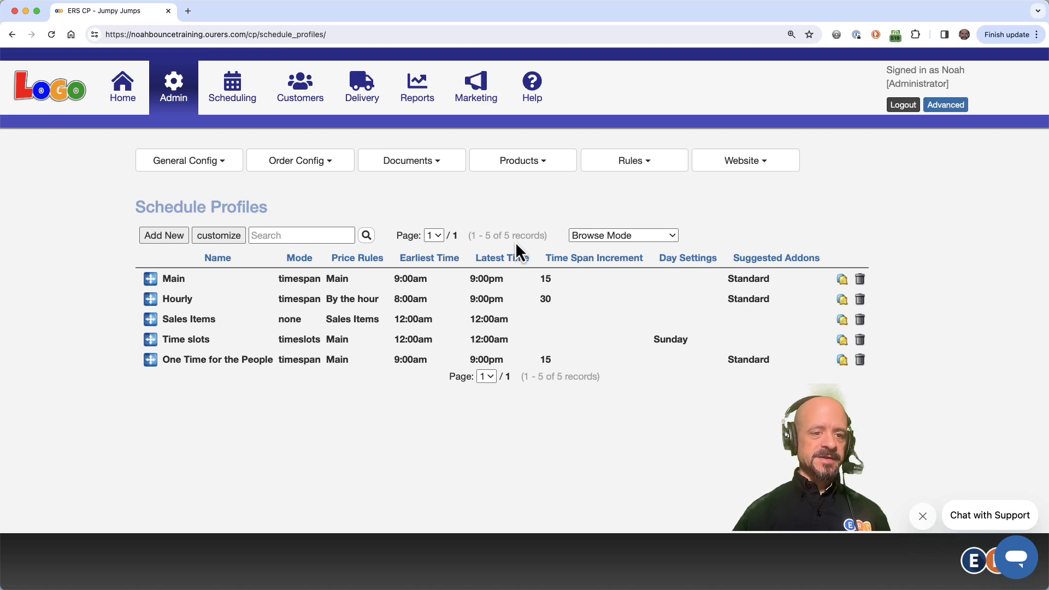
left_click(484, 280)
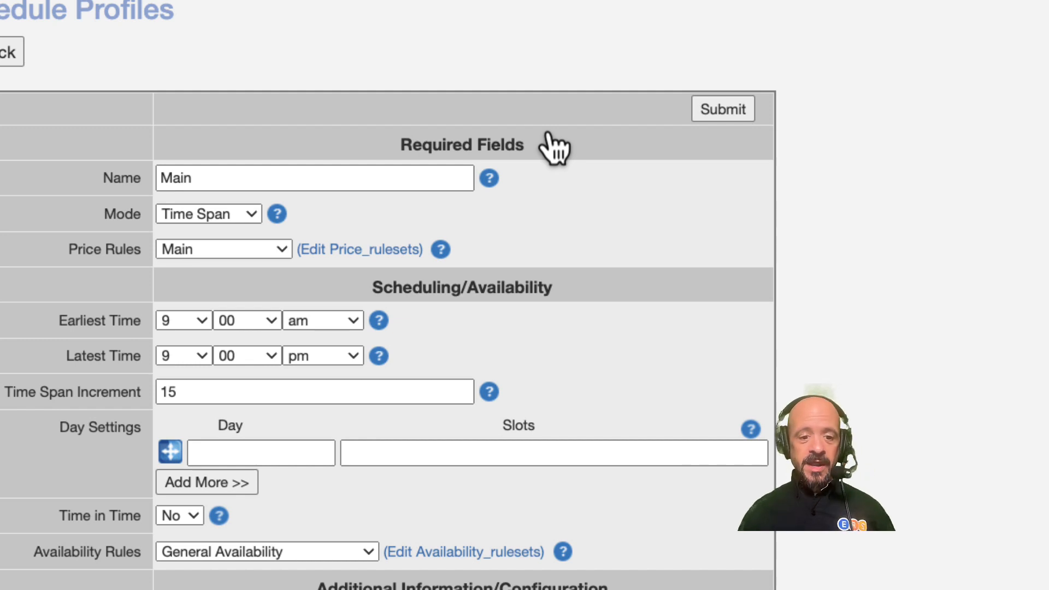
Step: Add a day setting for 2024-07-03 with the slot 4:00pm - 6:00pm
left_click(227, 451)
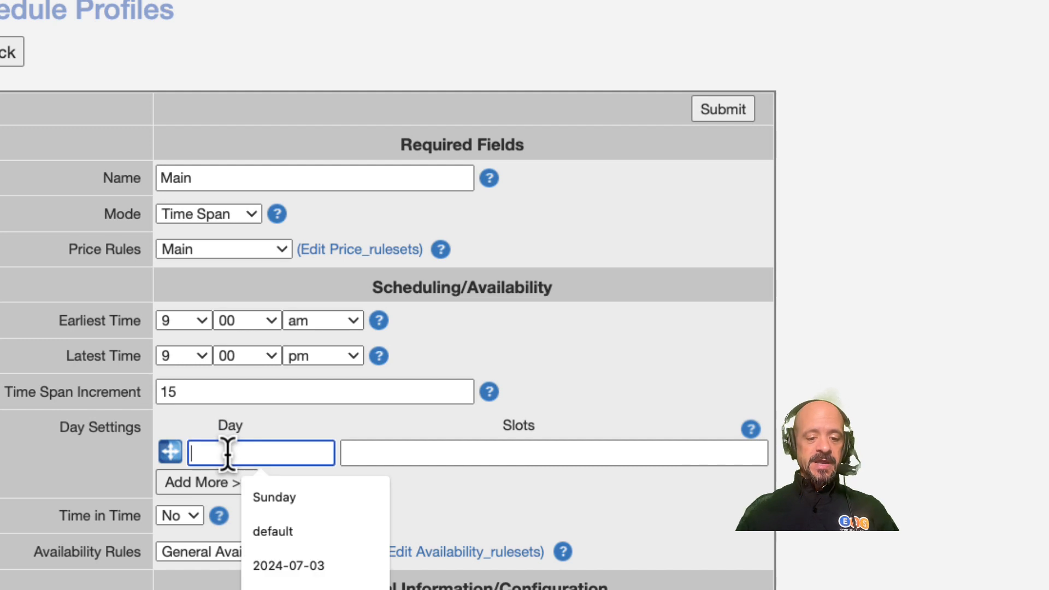
type("2024")
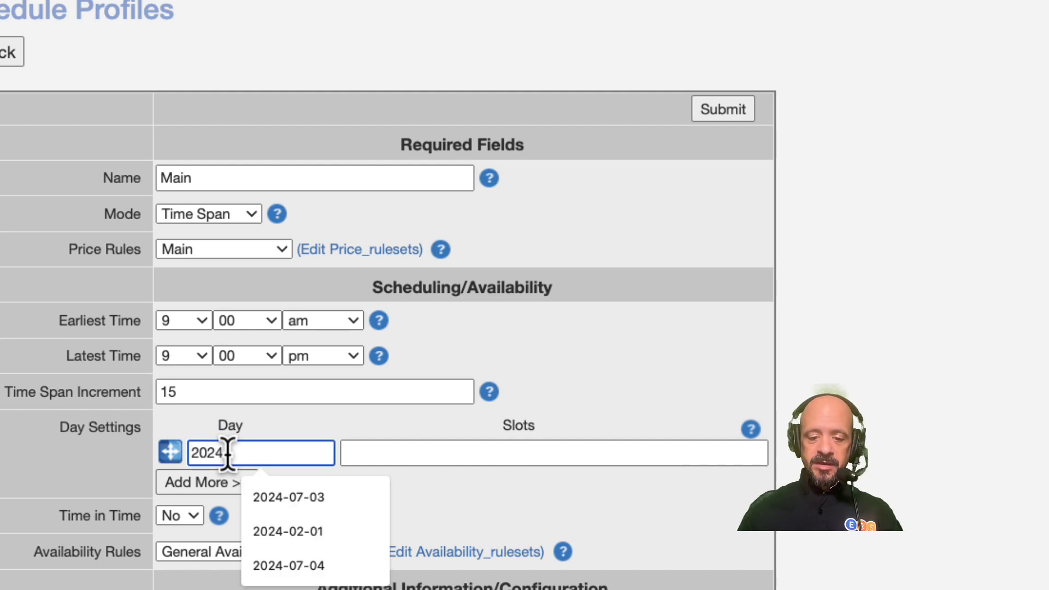
type("-07-0")
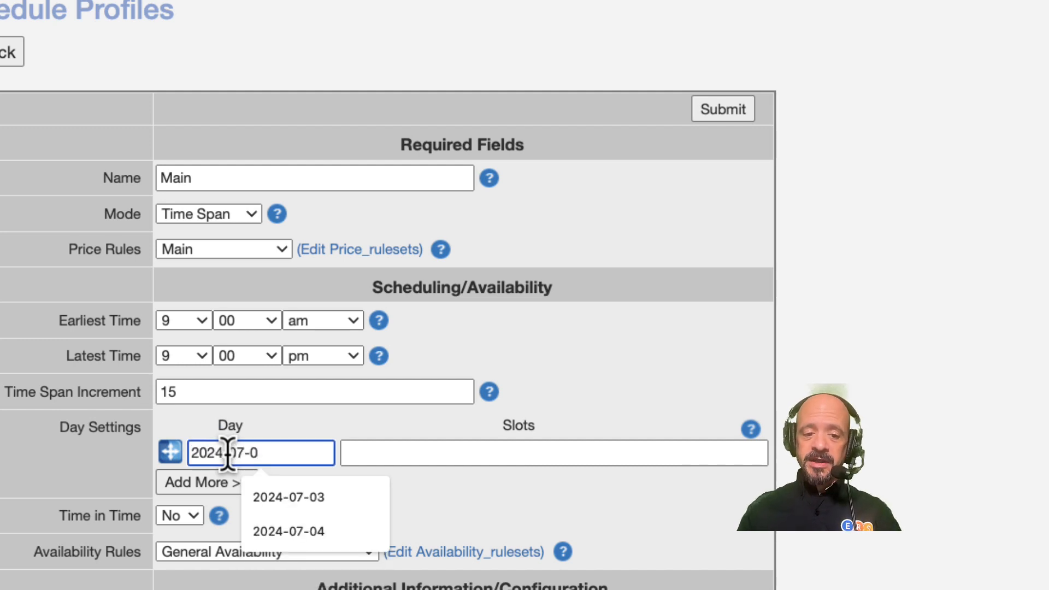
type("3")
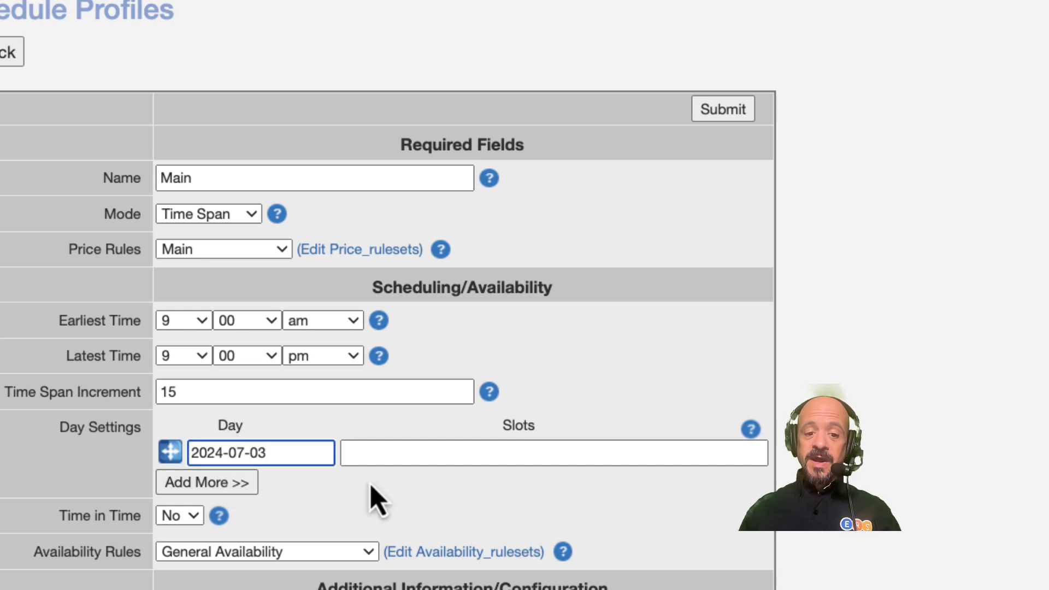
left_click(392, 454)
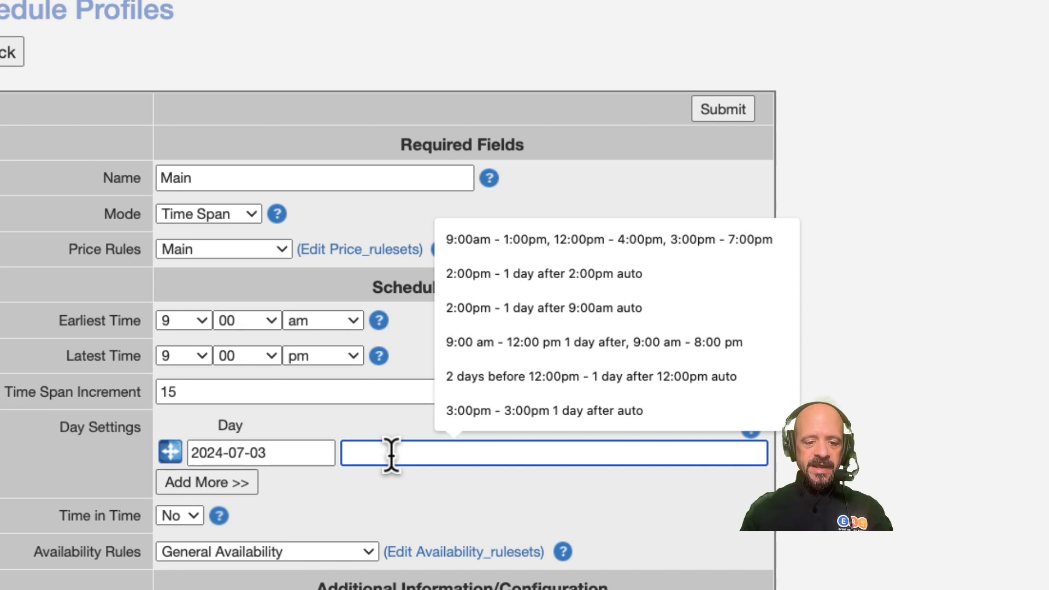
type("4:00")
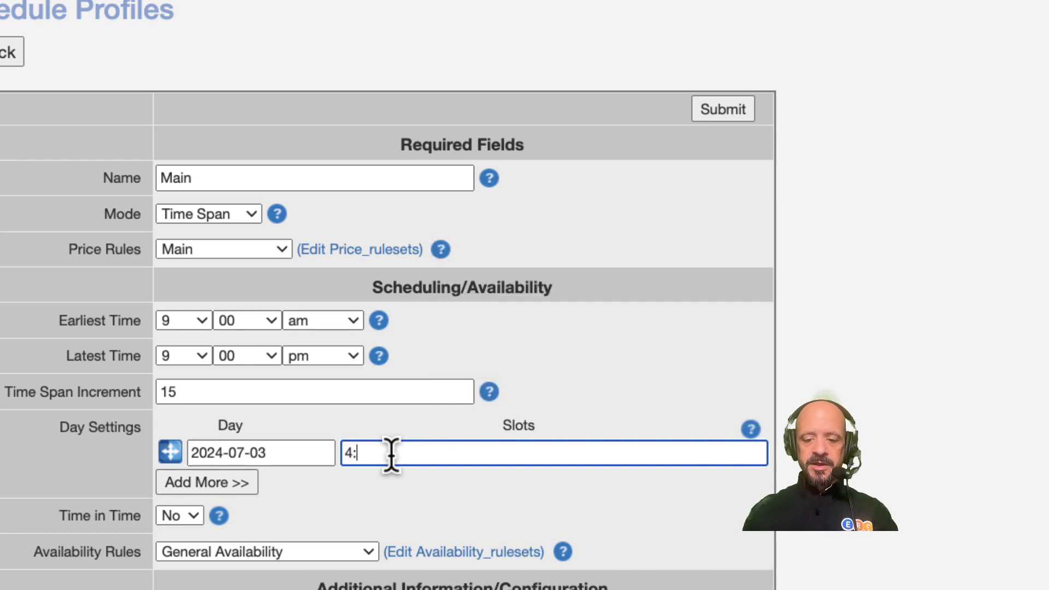
type("p")
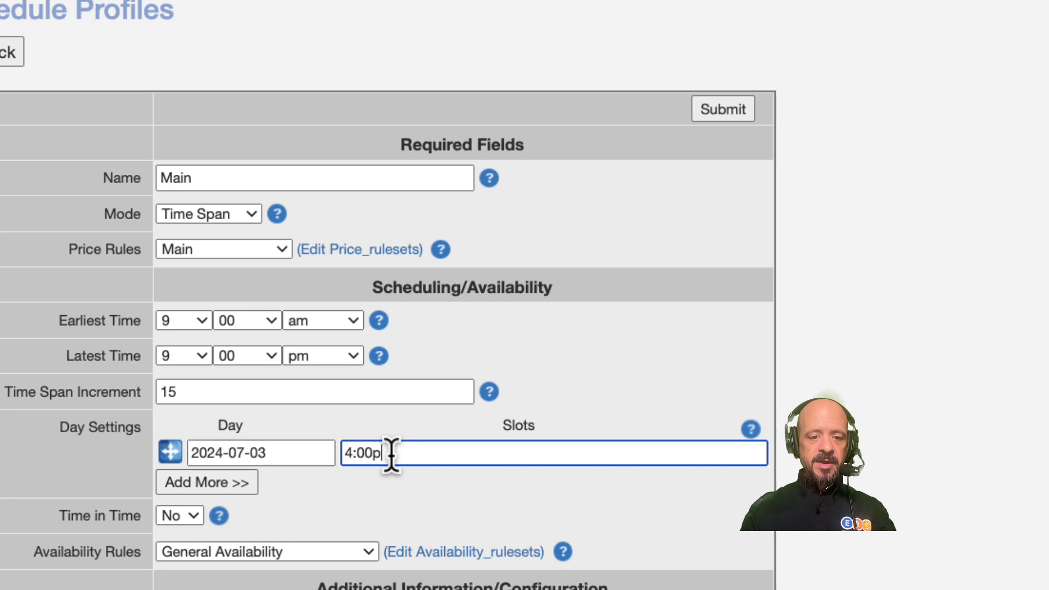
type("m - 6:00pm")
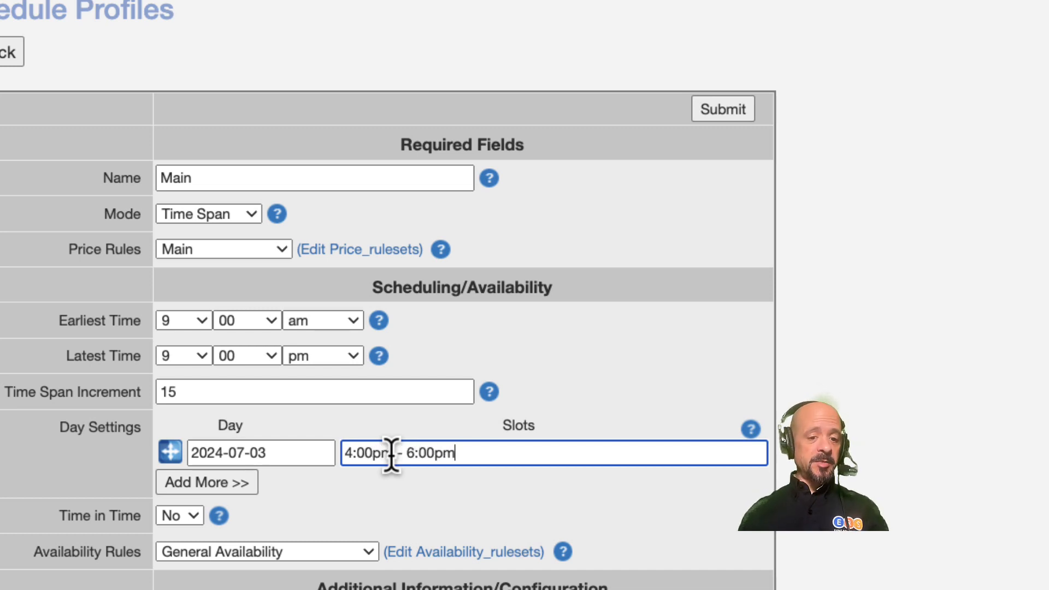
Step: Add a second day setting for 2024-07-05 with the slot 9:00am - 11:00am and submit the profile
left_click(216, 484)
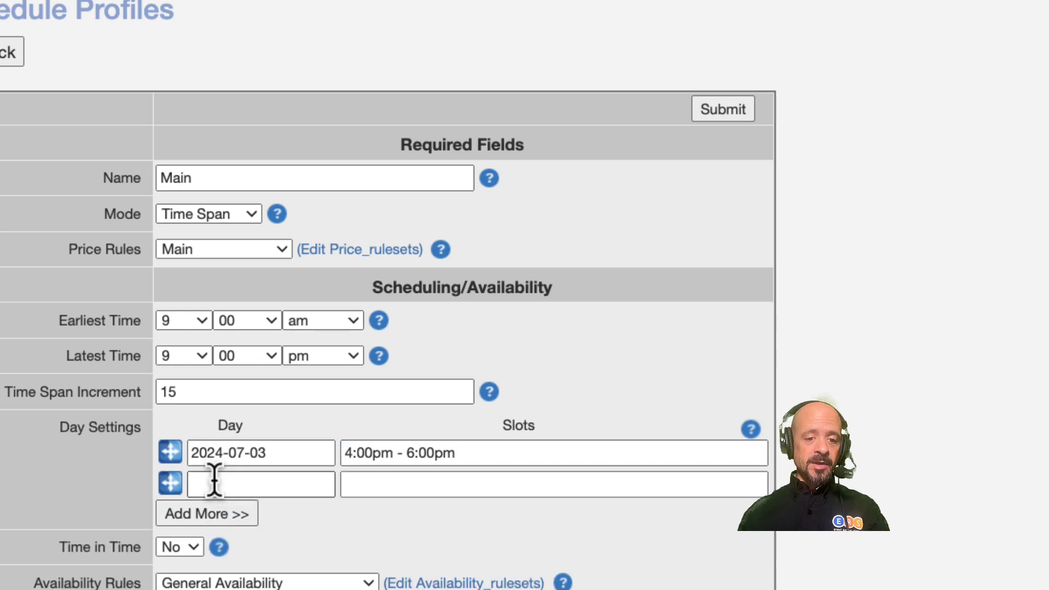
left_click(214, 484)
type("202")
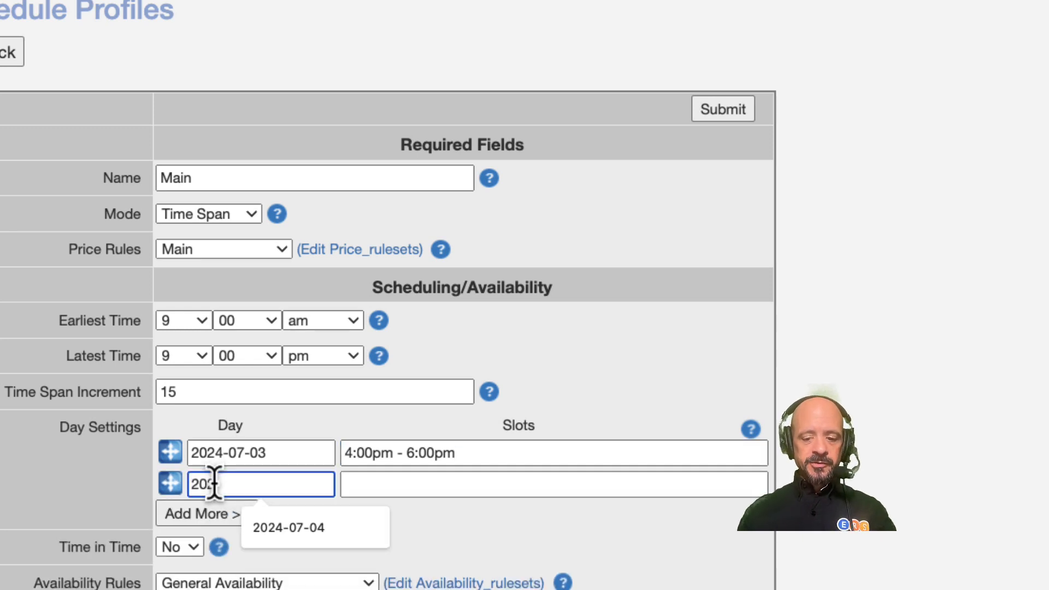
type("4-07-05")
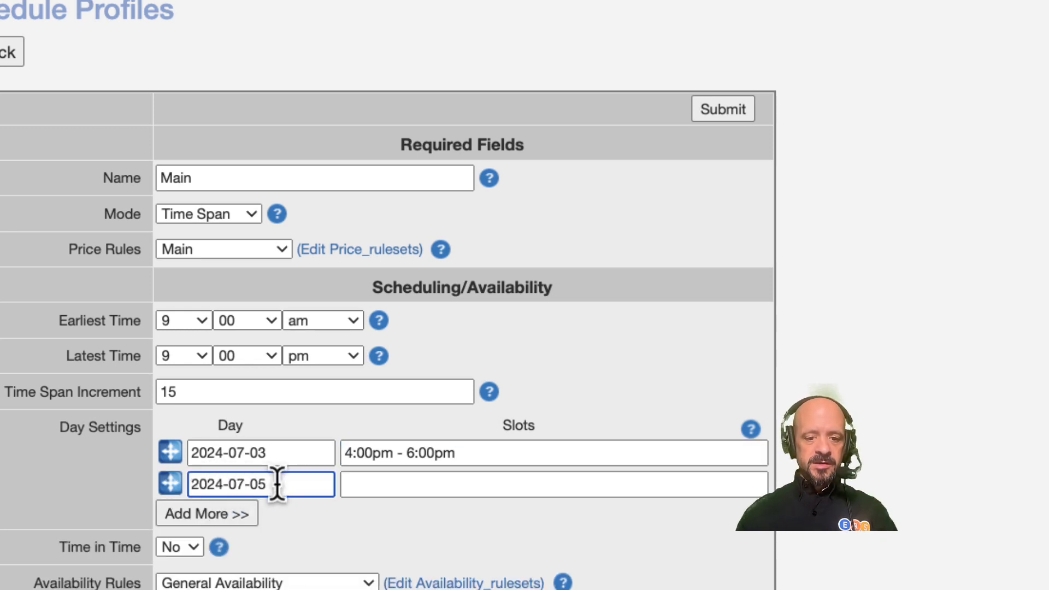
left_click(375, 486)
type("9:00am ")
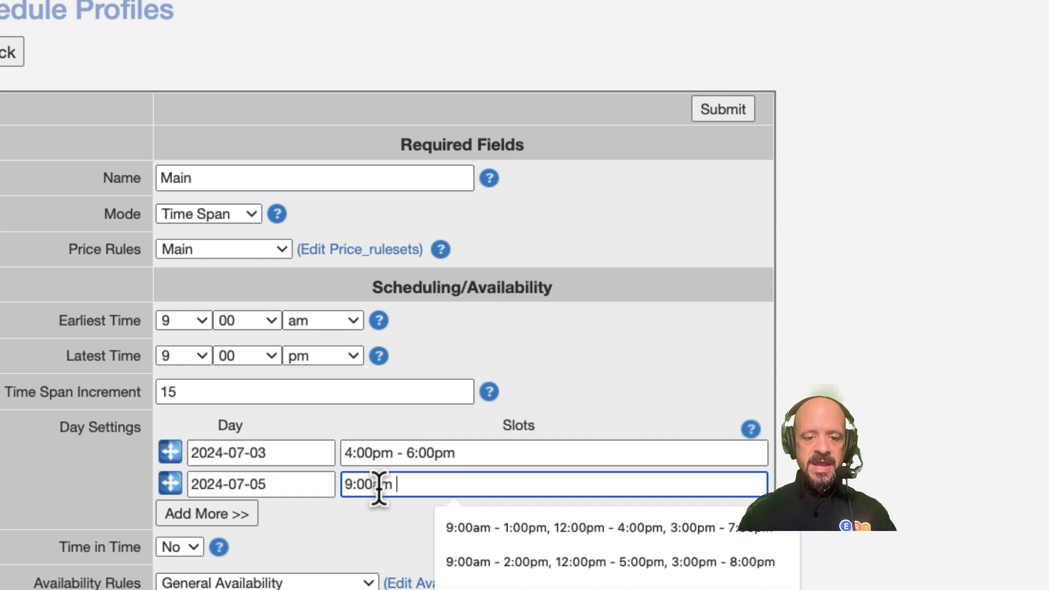
type("- 11:")
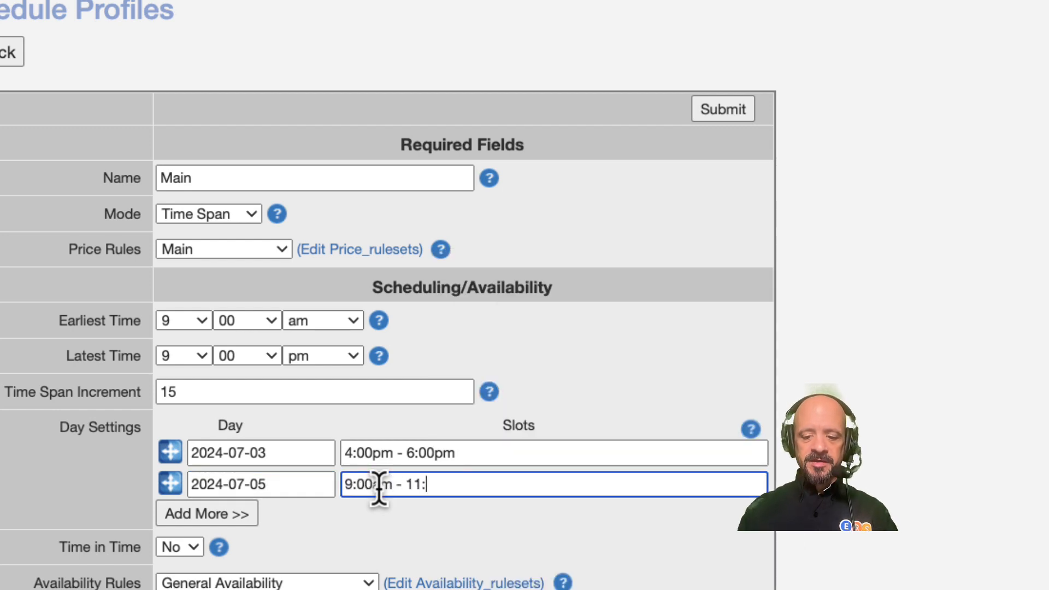
type("00am")
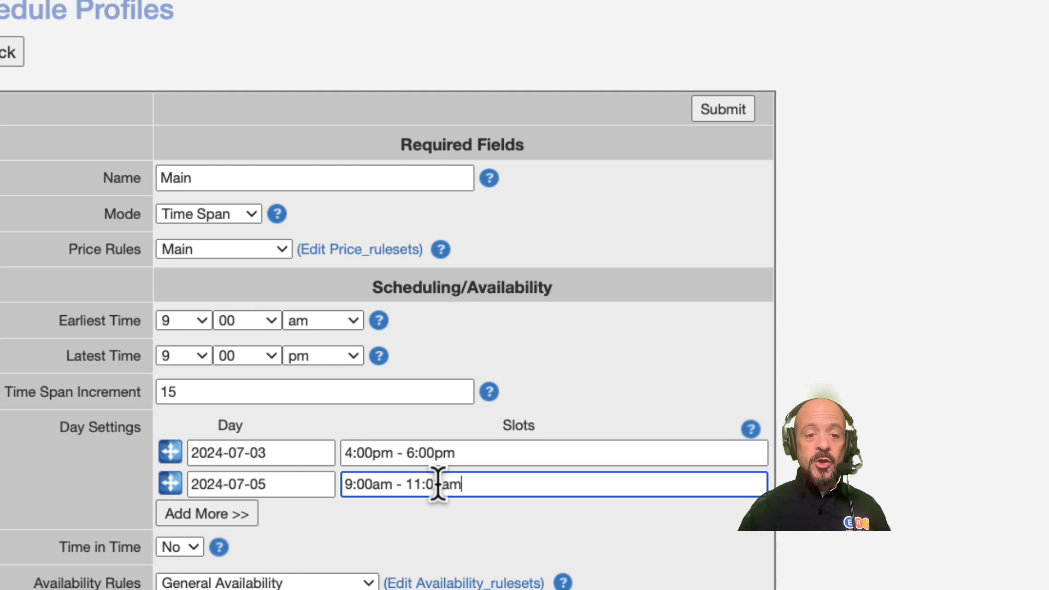
left_click(738, 111)
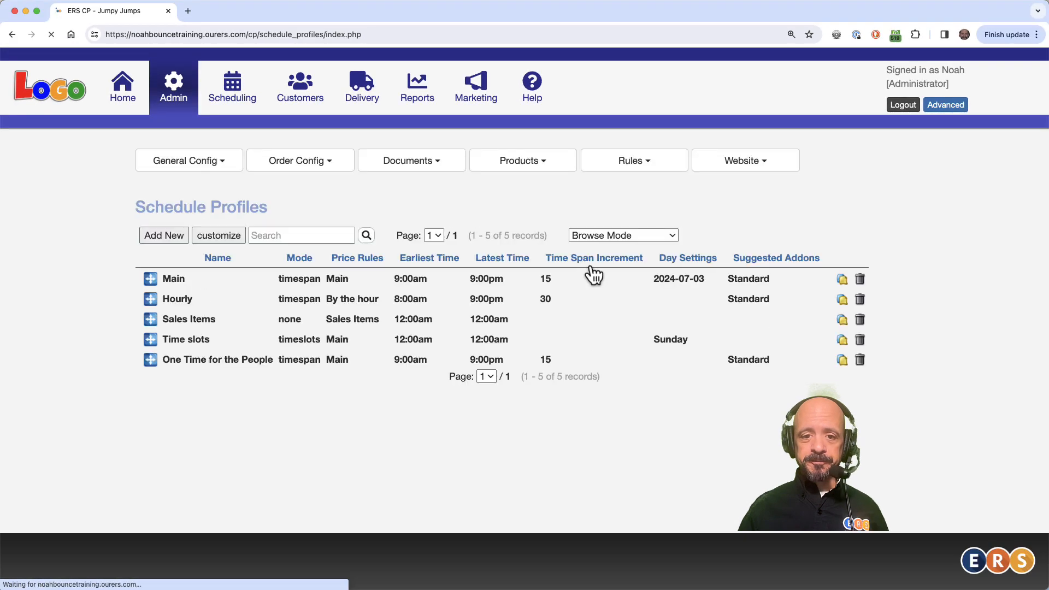
Step: Open the Universal Availability rule set for editing
left_click(636, 165)
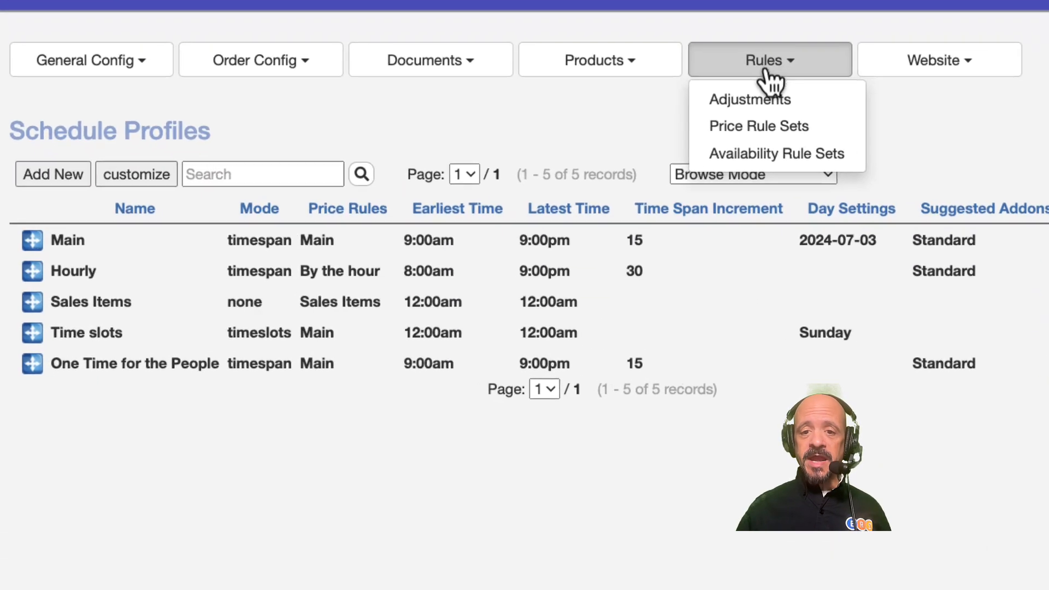
left_click(772, 146)
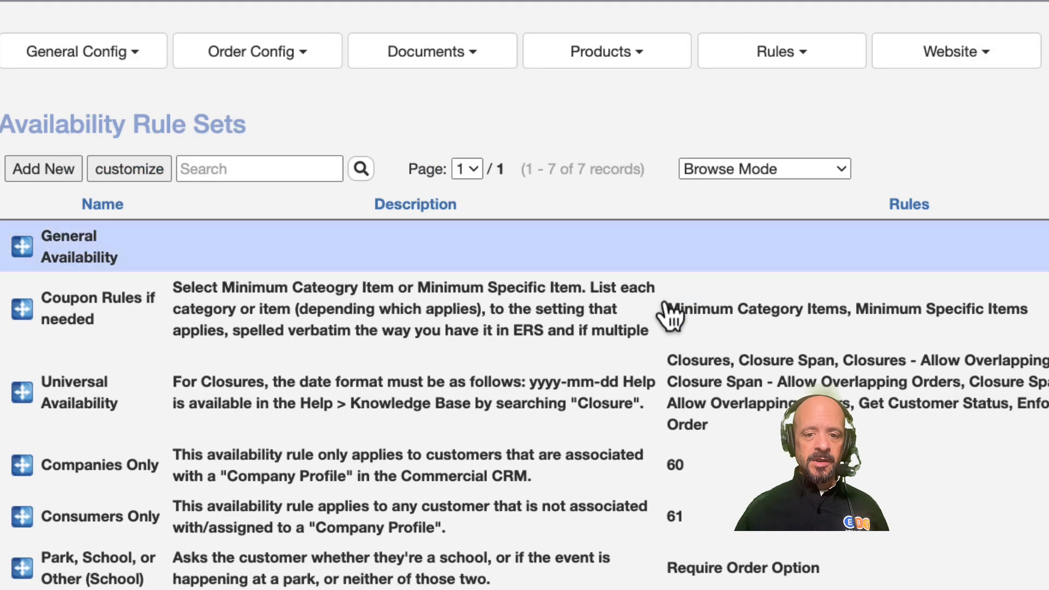
left_click(636, 383)
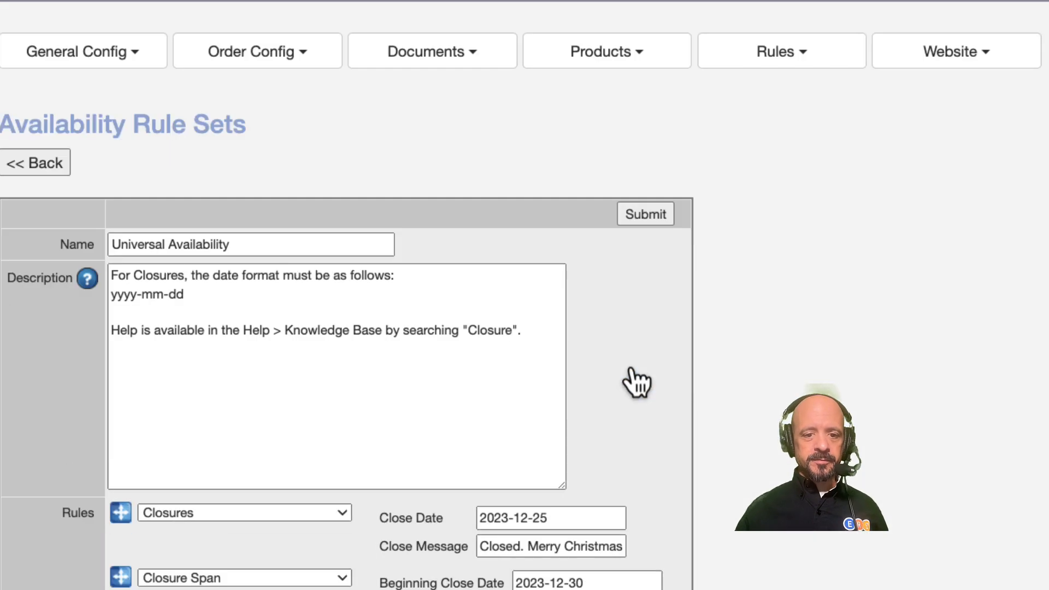
Step: Add a new Closures - Allow Overlapping Orders rule to the rule set
scroll(635, 382, "down", 10)
left_click(144, 439)
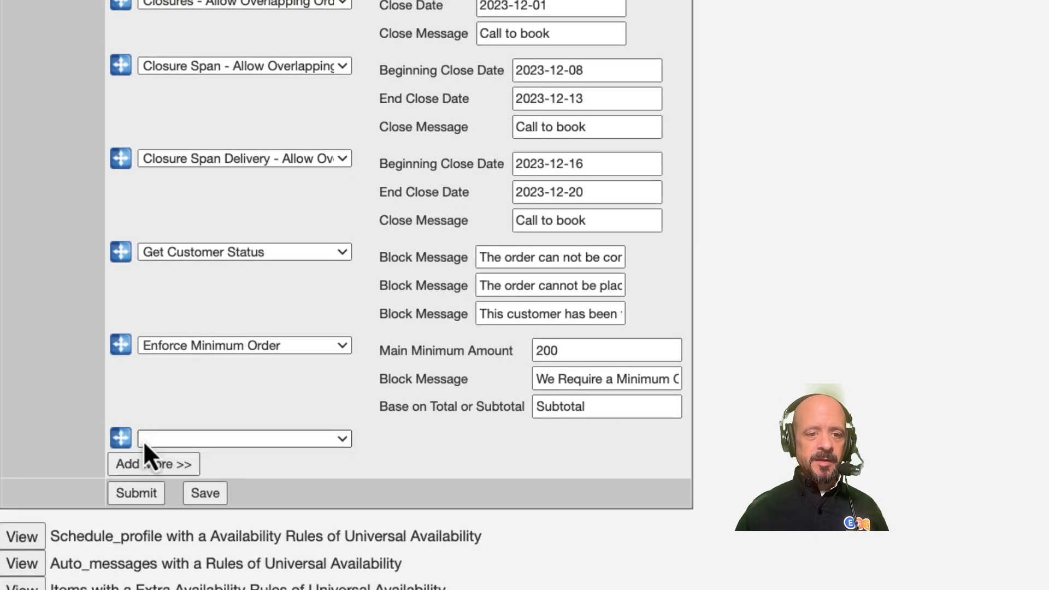
left_click(186, 442)
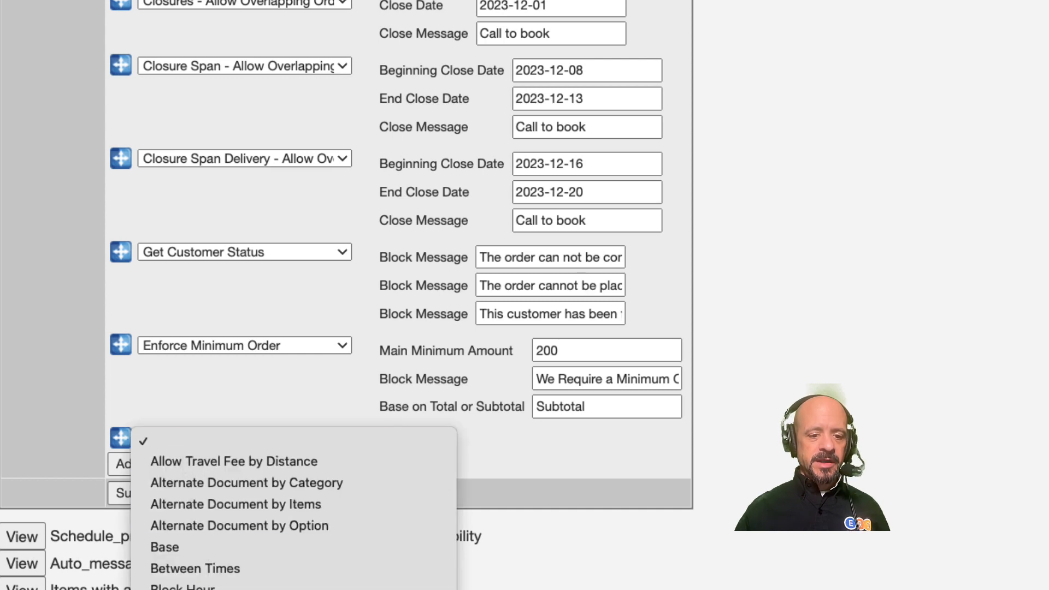
left_click(218, 589)
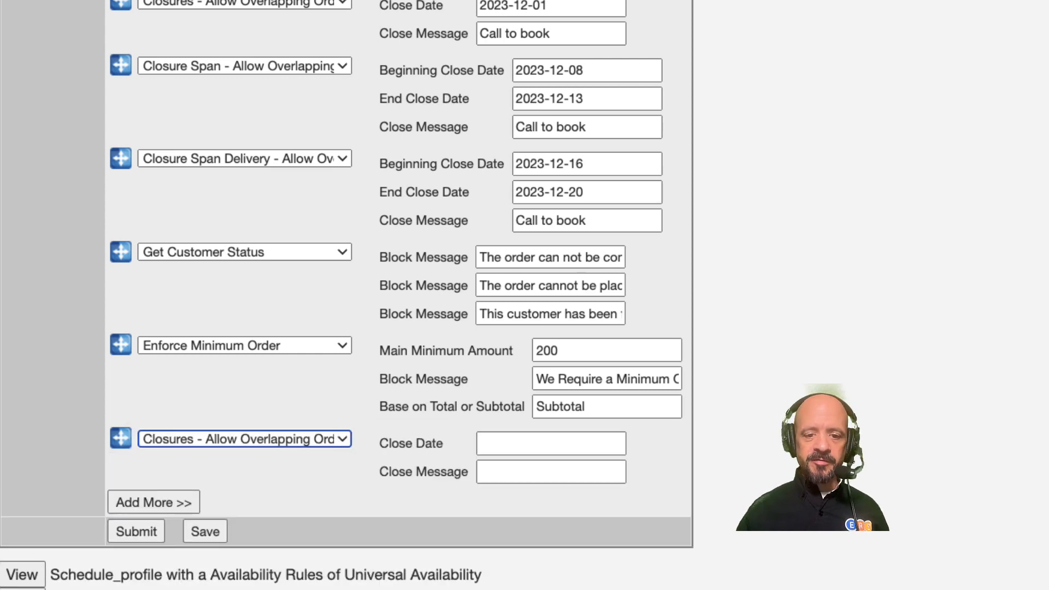
Step: Set the new closure's date to 2024-07-04 with the message Use 3rd & 5th. Happy Independence Day! and submit the rule set
left_click(528, 440)
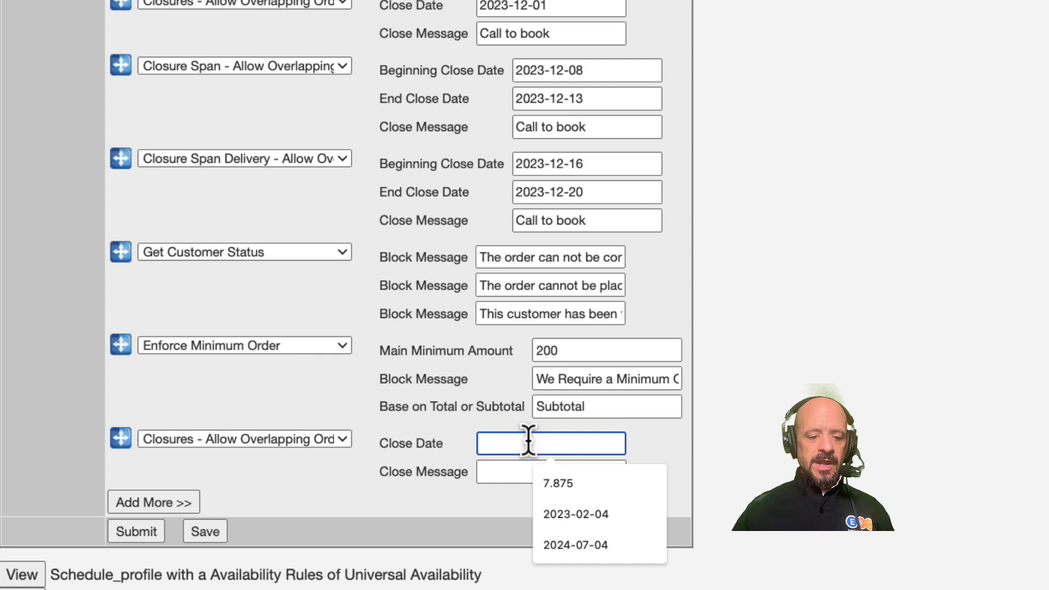
type("202")
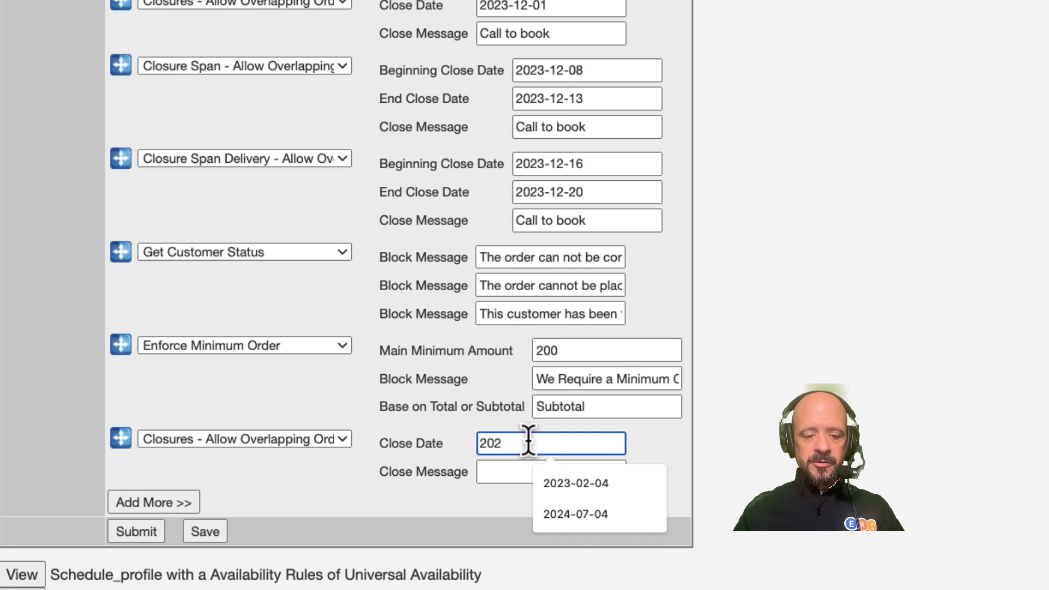
type("4-07")
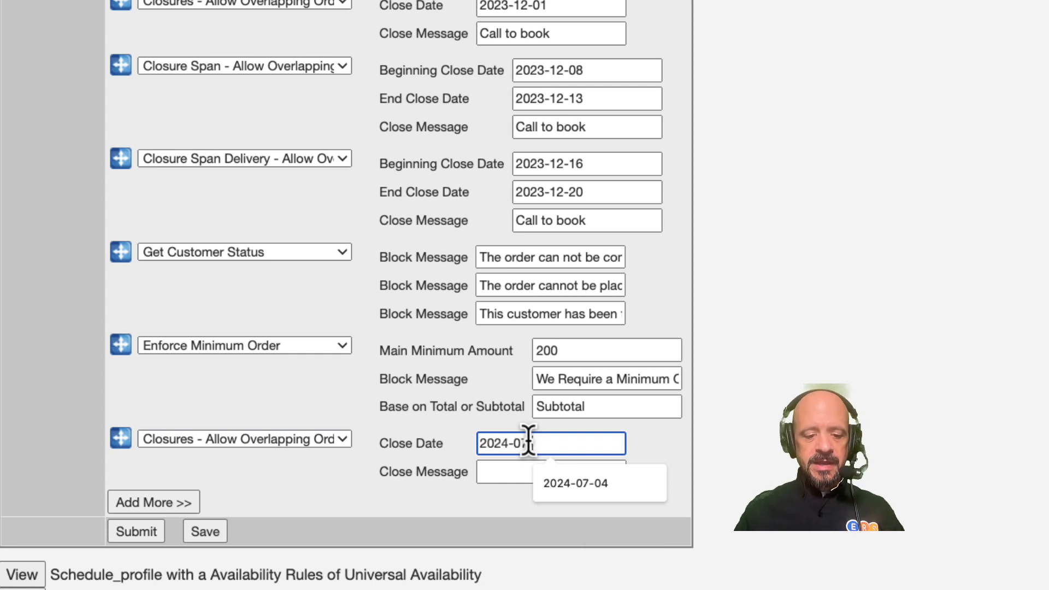
type("-04")
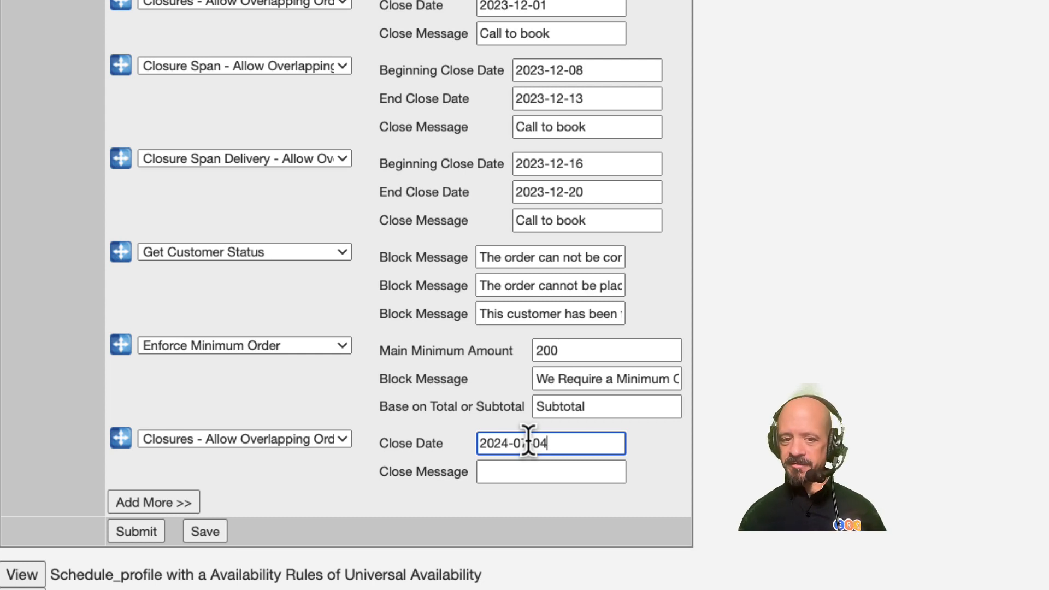
left_click(530, 473)
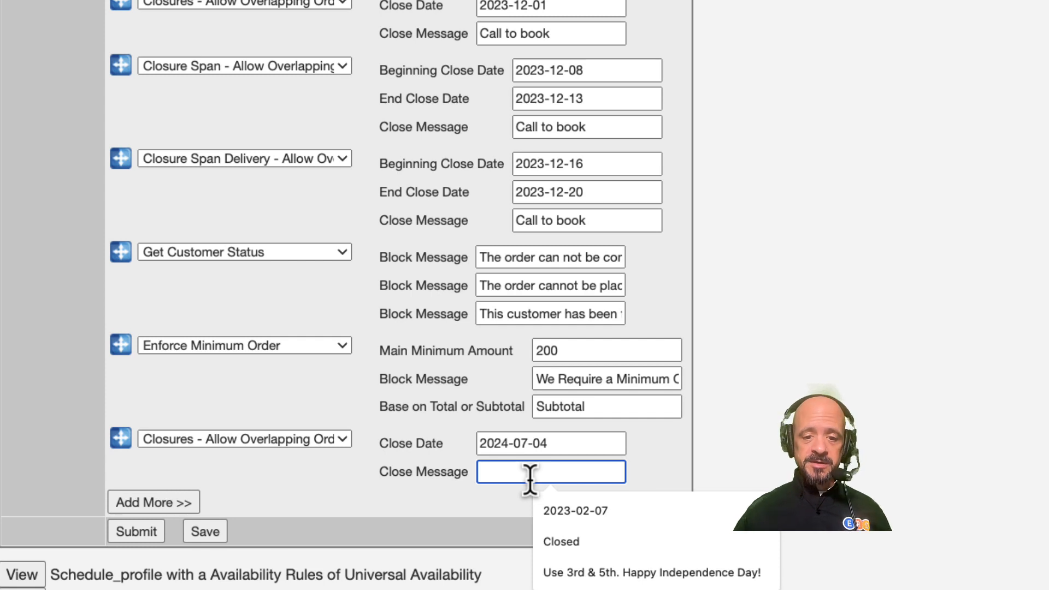
left_click(600, 572)
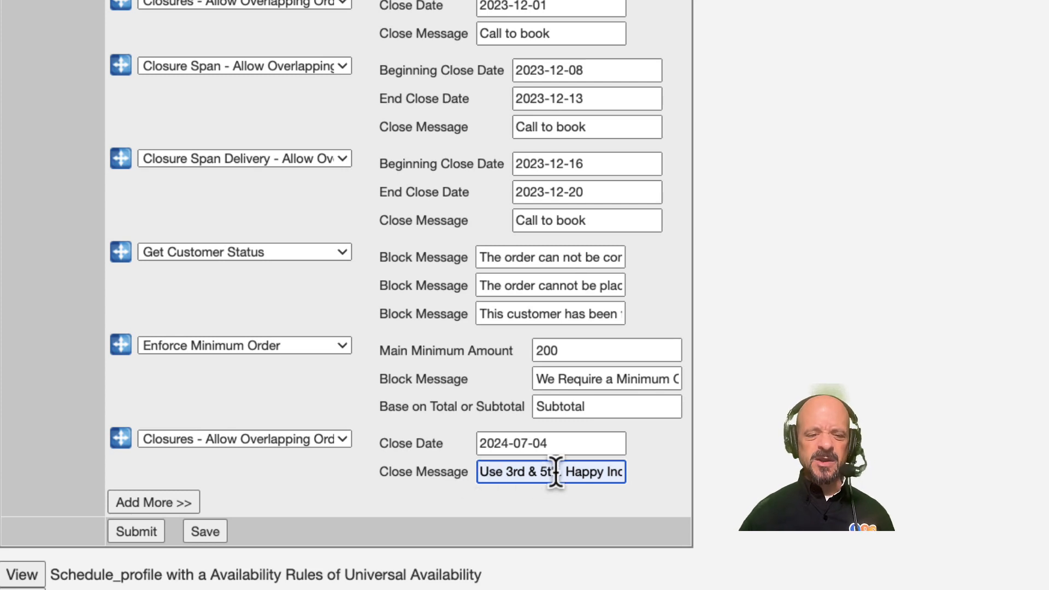
left_click(135, 533)
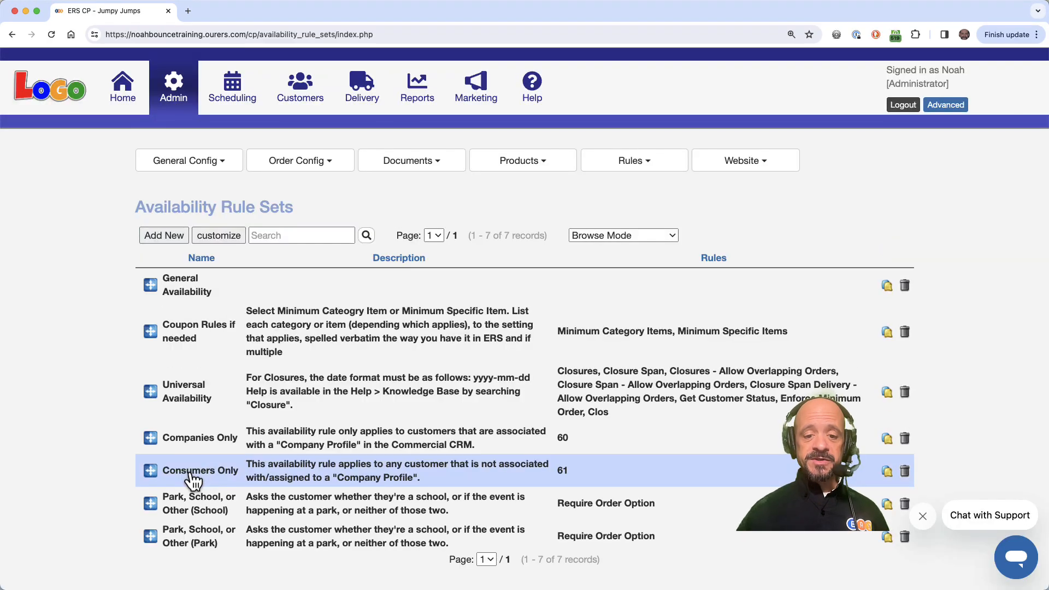
Step: Open the storefront's booking calendar and check how July 4, 2024 responds when selected
left_click(52, 94)
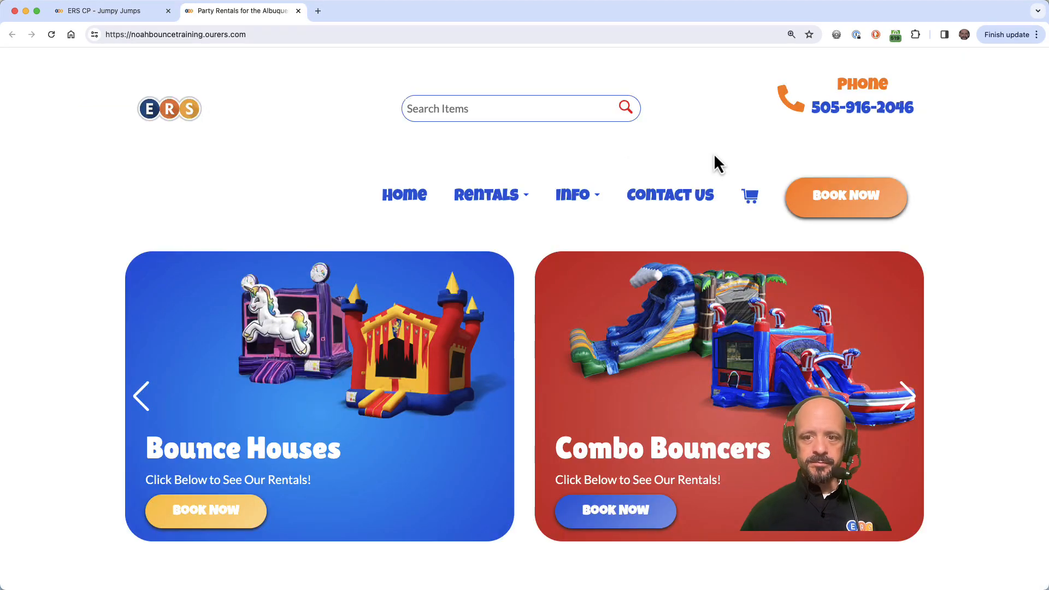
left_click(860, 197)
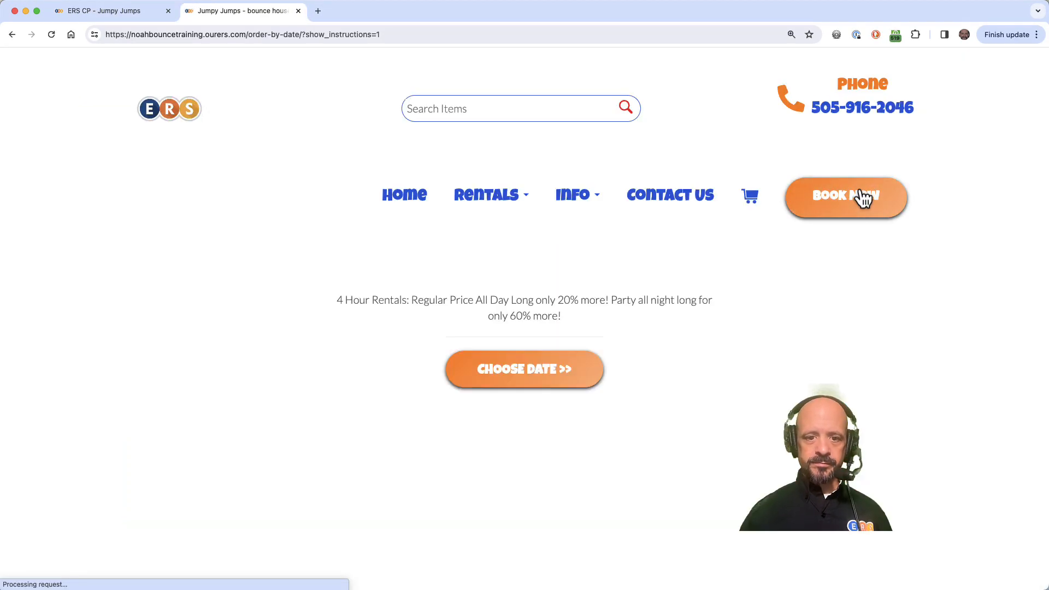
left_click(505, 376)
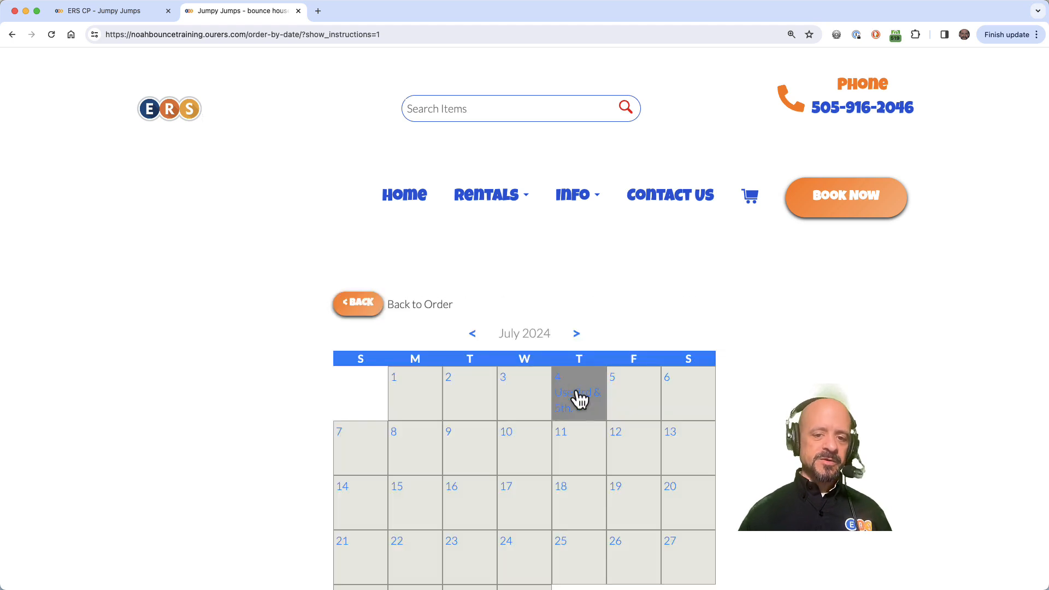
left_click(580, 399)
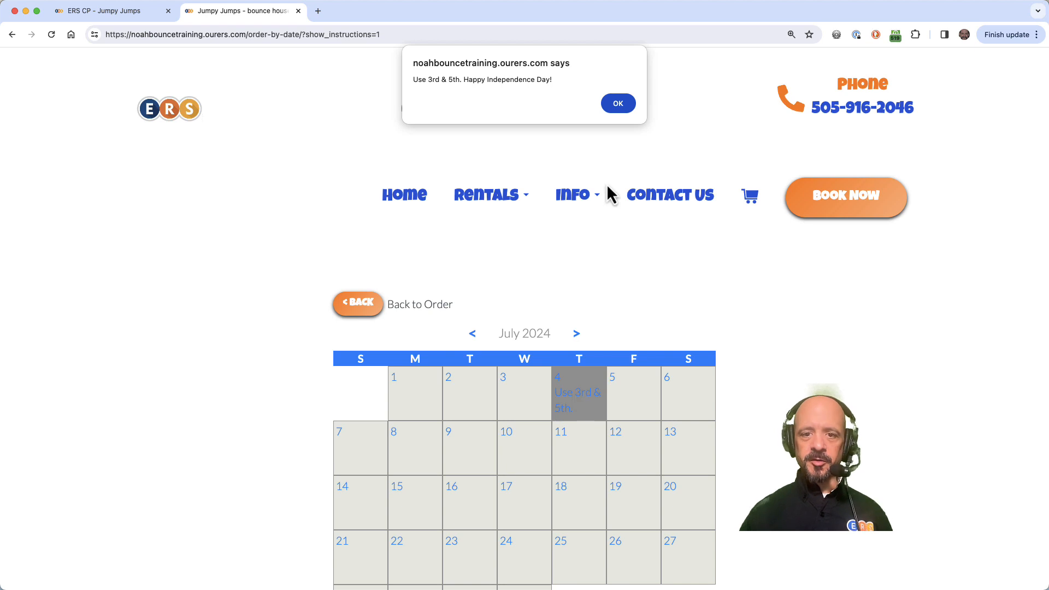
left_click(617, 107)
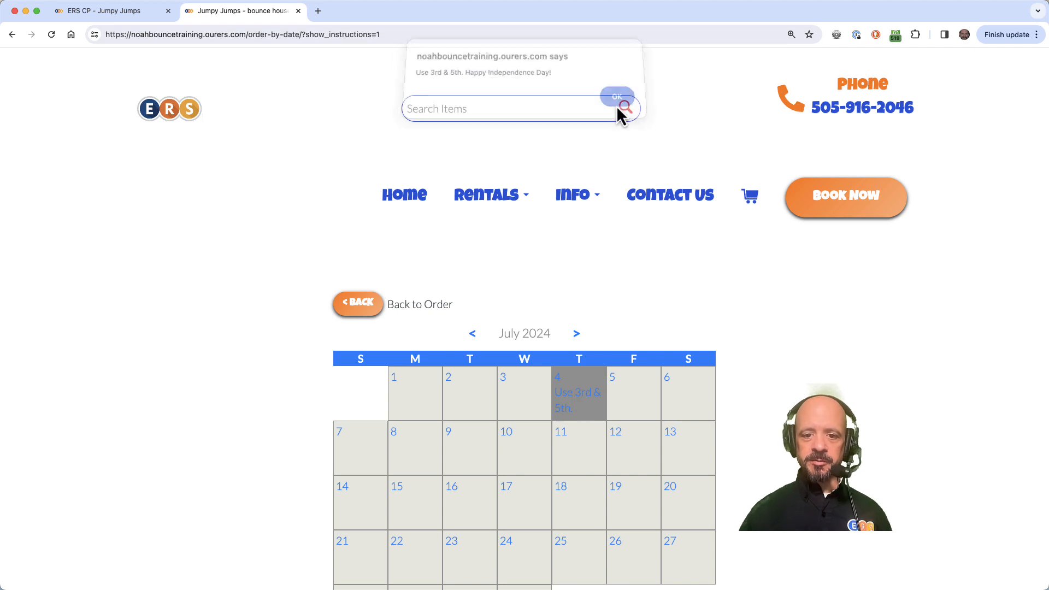
Step: Book a multi-day rental on the storefront from July 3 at 4:00pm to Fri Jul 05 at 10:15am
left_click(518, 407)
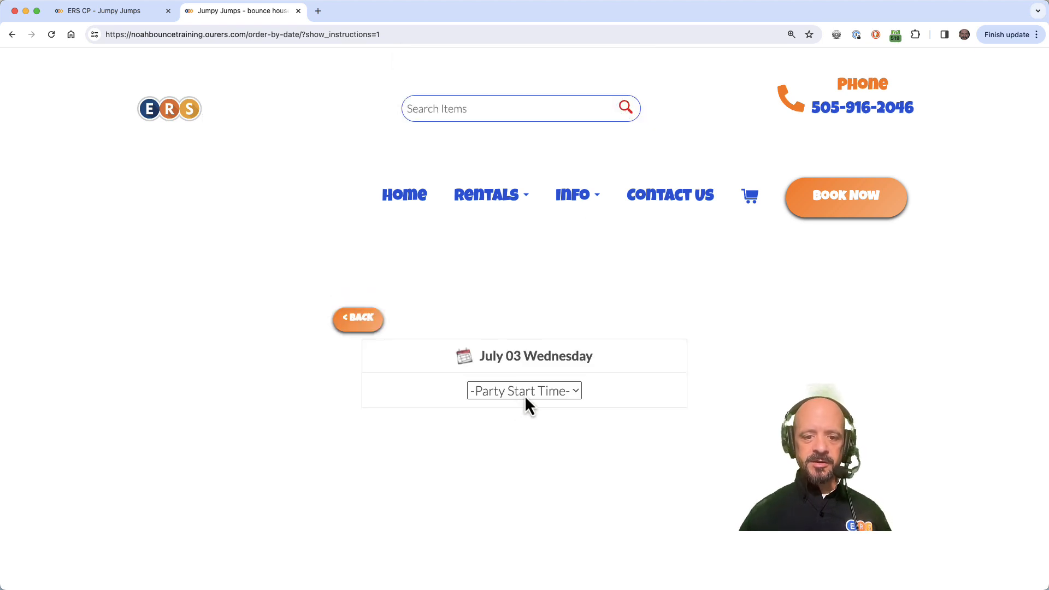
left_click(525, 395)
left_click(522, 411)
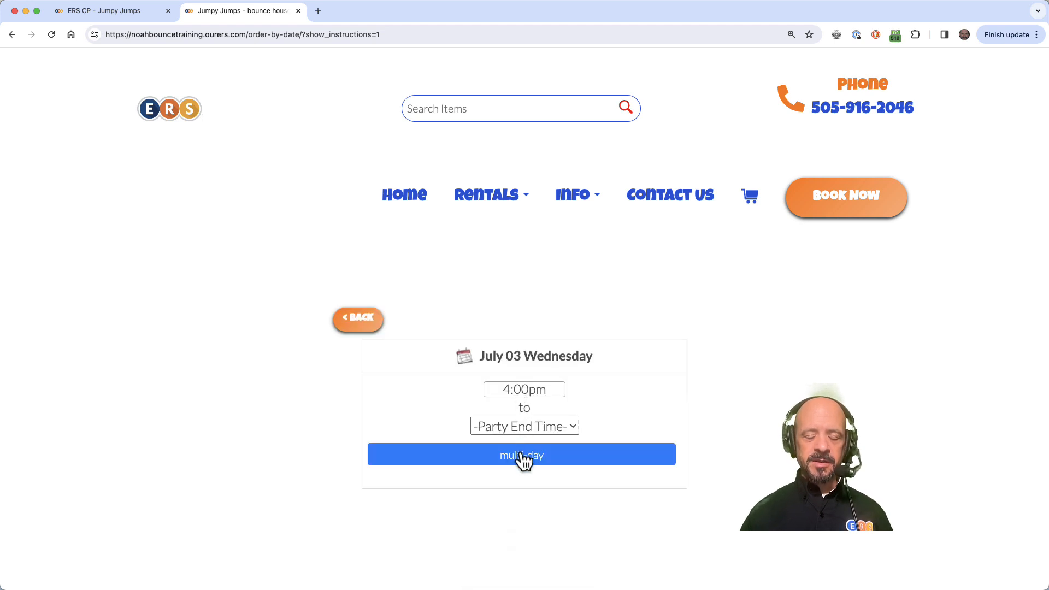
left_click(520, 454)
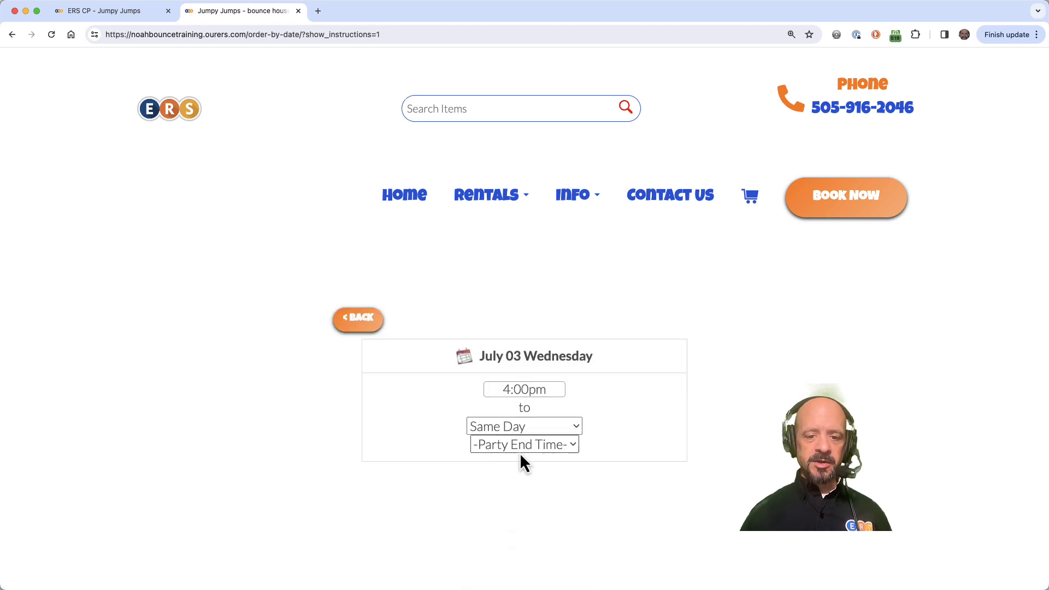
left_click(536, 428)
left_click(532, 446)
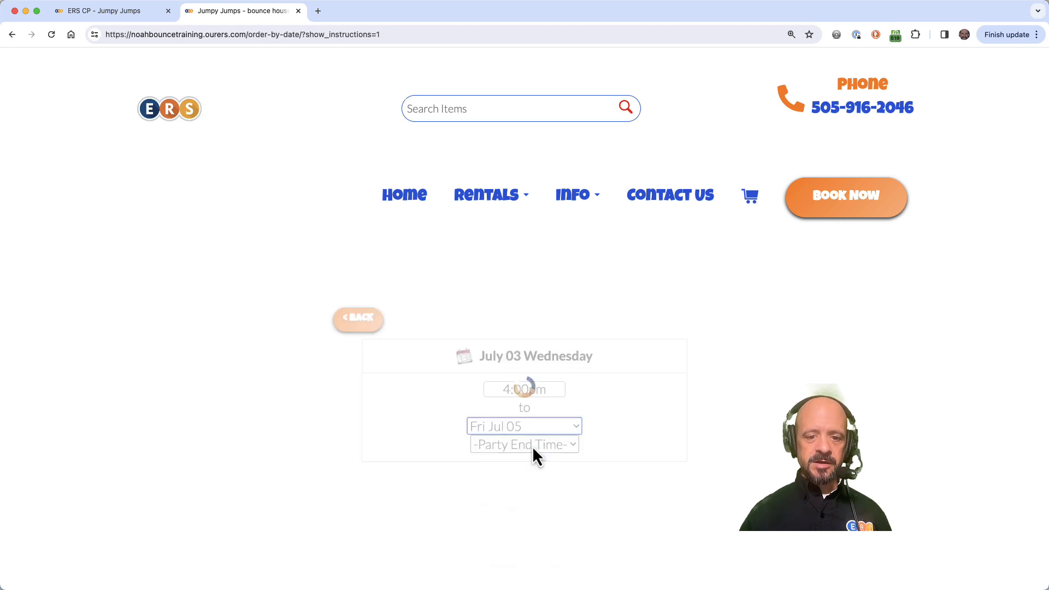
left_click(530, 460)
left_click(526, 582)
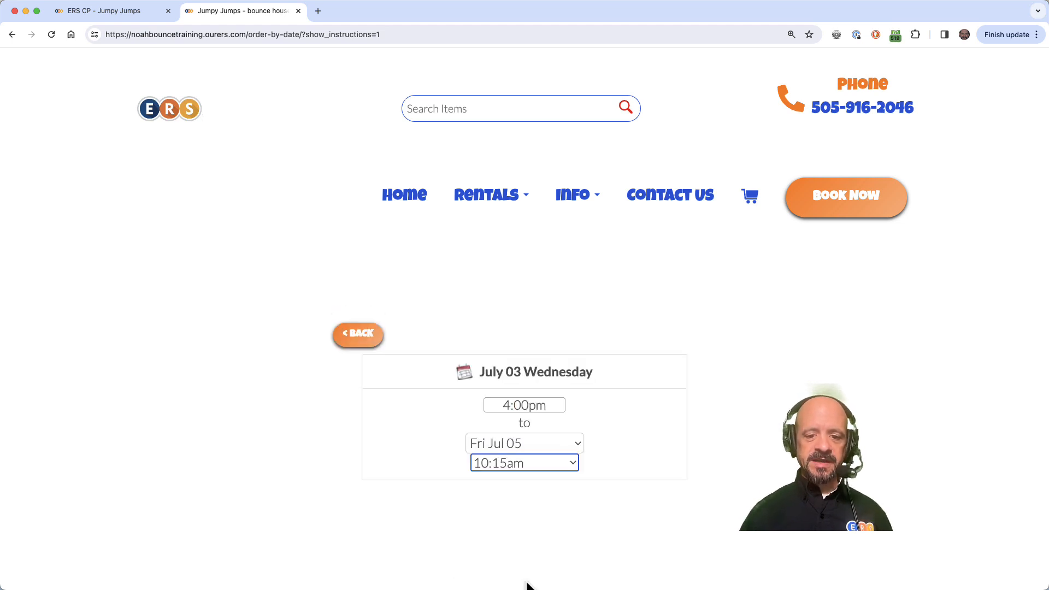
Step: Browse the Bounce Houses category to review the rental prices for those dates
scroll(527, 585, "down", 5)
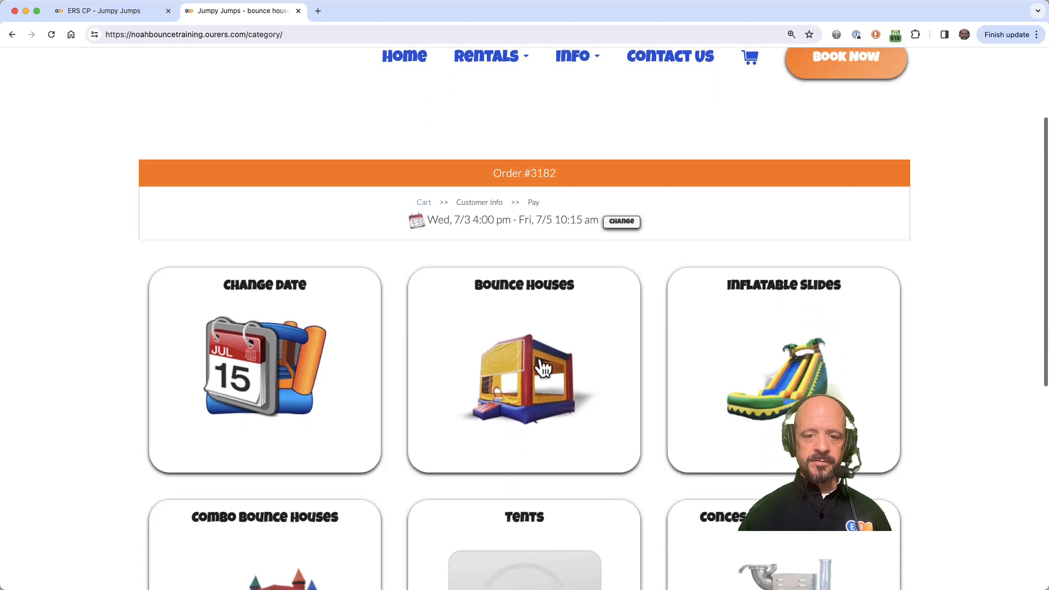
left_click(543, 368)
scroll(333, 366, "down", 6)
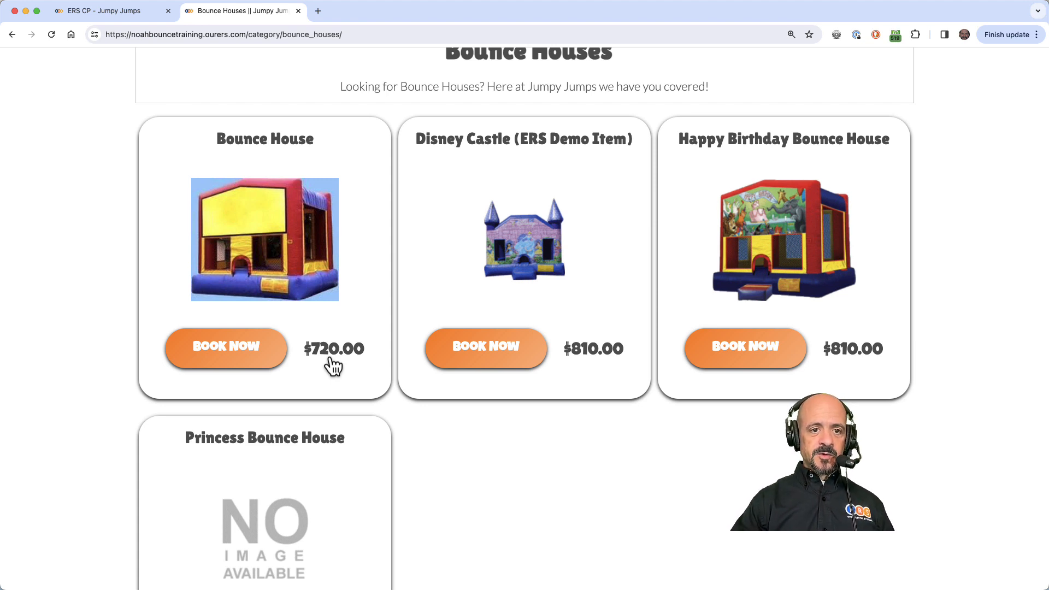
Step: Open the Schedule Profiles list of the timeslot training site's admin in a new browser tab
key("super+t")
type("noahtimeslottraining2.ourers.com/cp/items/")
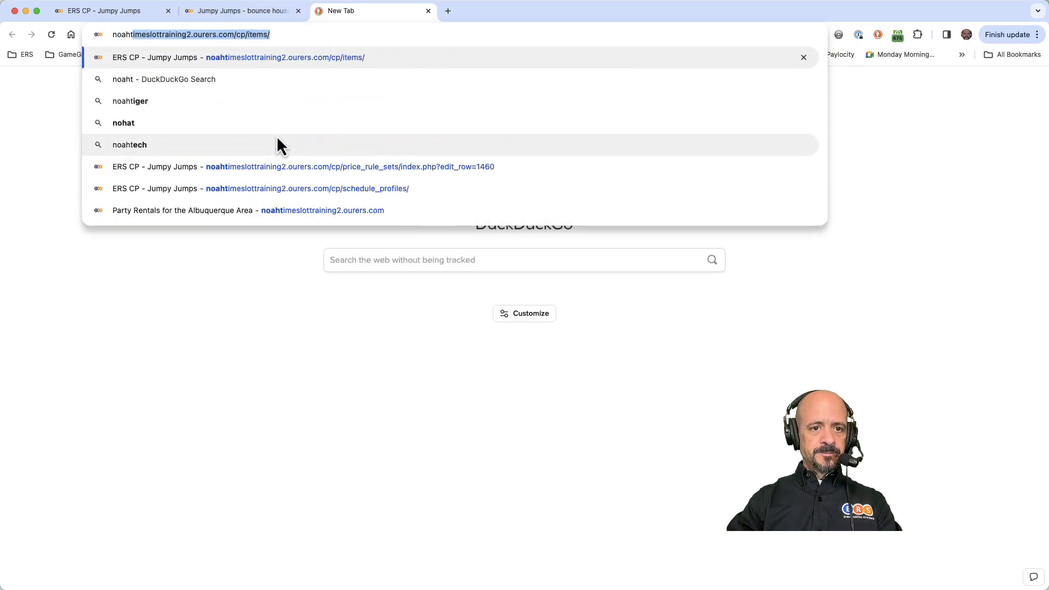
key("Return")
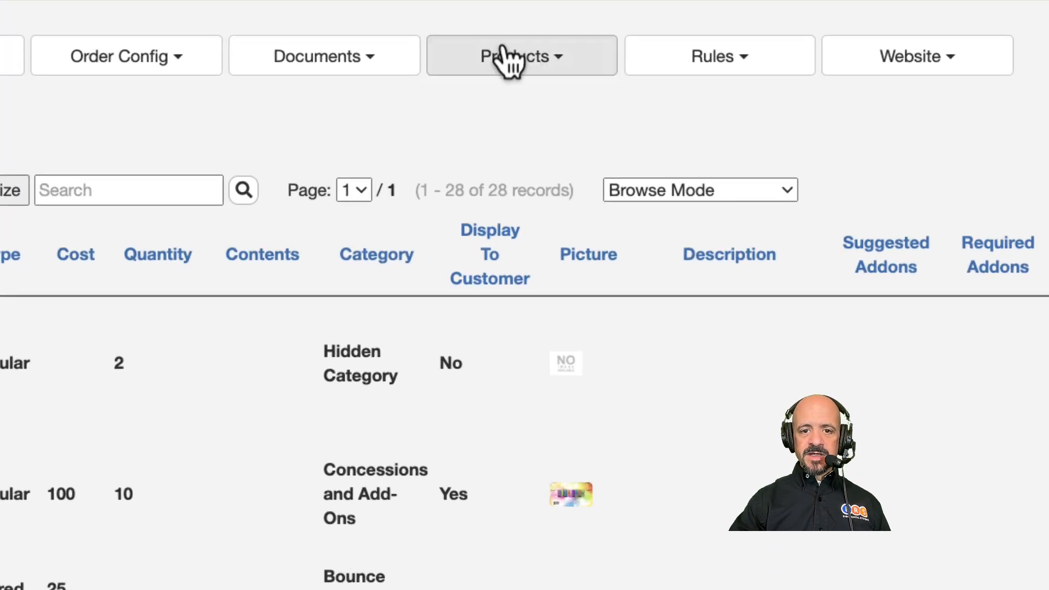
left_click(503, 48)
left_click(517, 198)
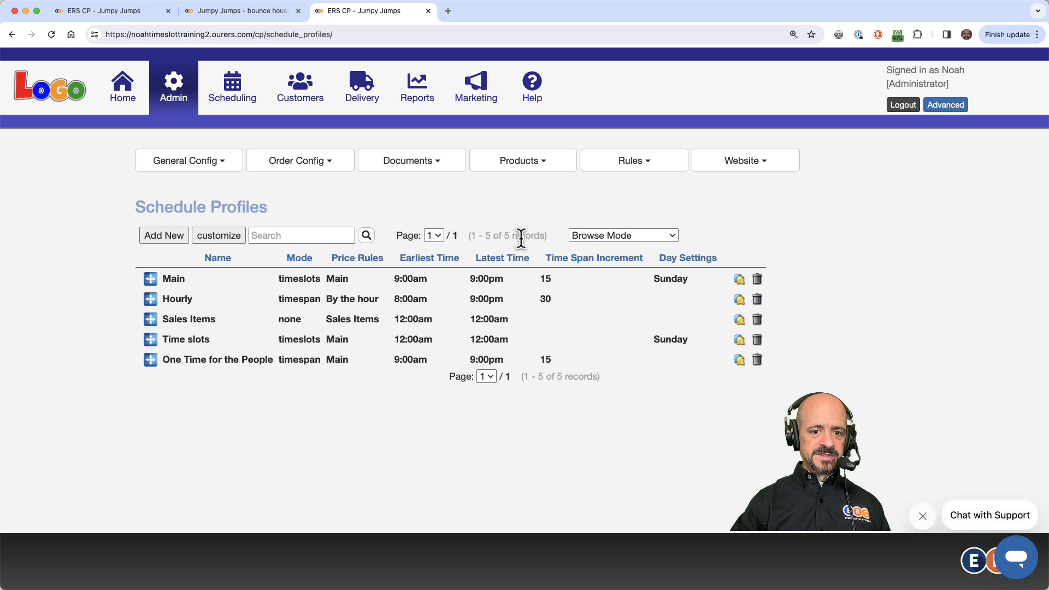
Step: Edit the Main profile and add a 2024-07-03 day setting with the slot 5:00pm - 2 days after 9:00am
left_click(466, 278)
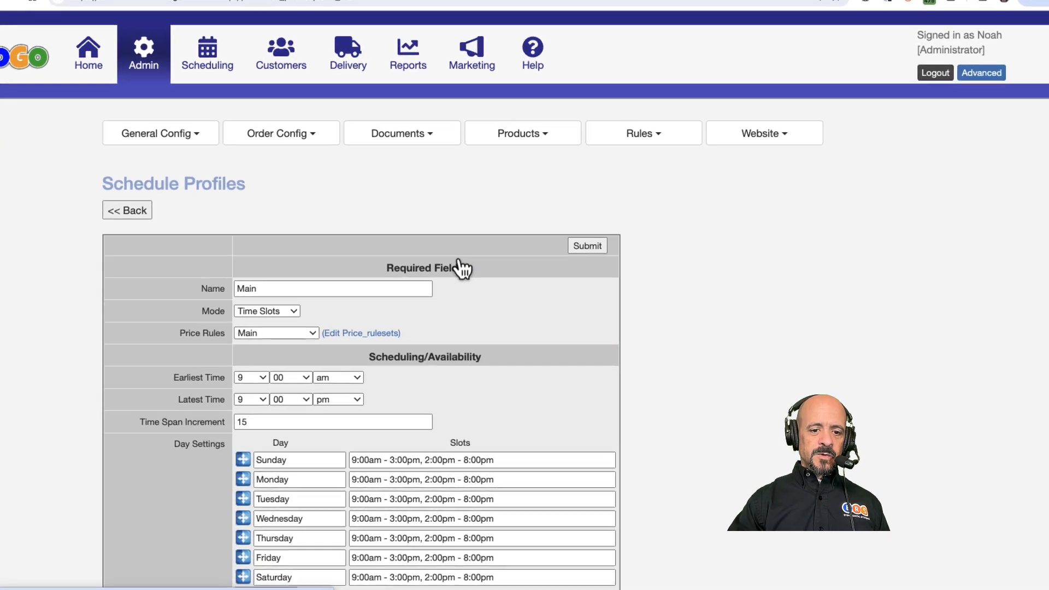
scroll(548, 426, "down", 3)
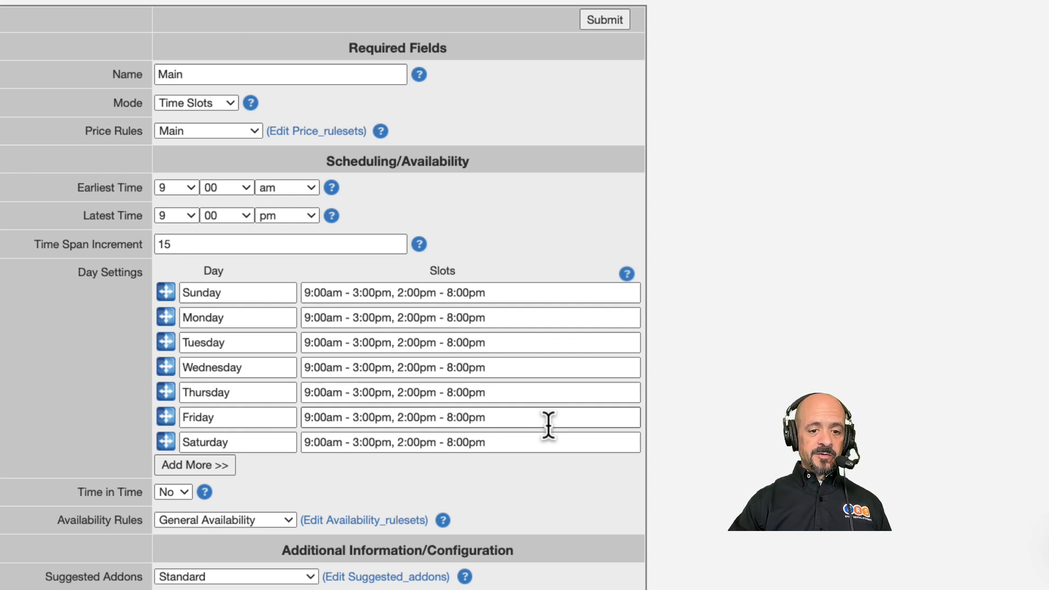
scroll(549, 425, "down", 2)
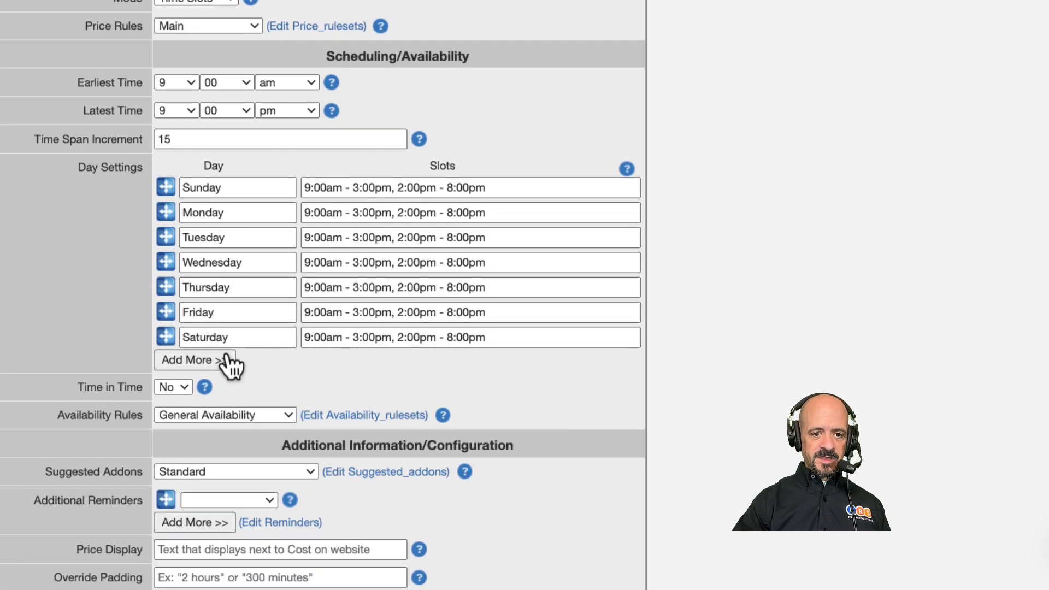
left_click(218, 361)
left_click(216, 361)
type("2024-07-03")
key("Tab")
type("5:00pm - 2 days after 9:0")
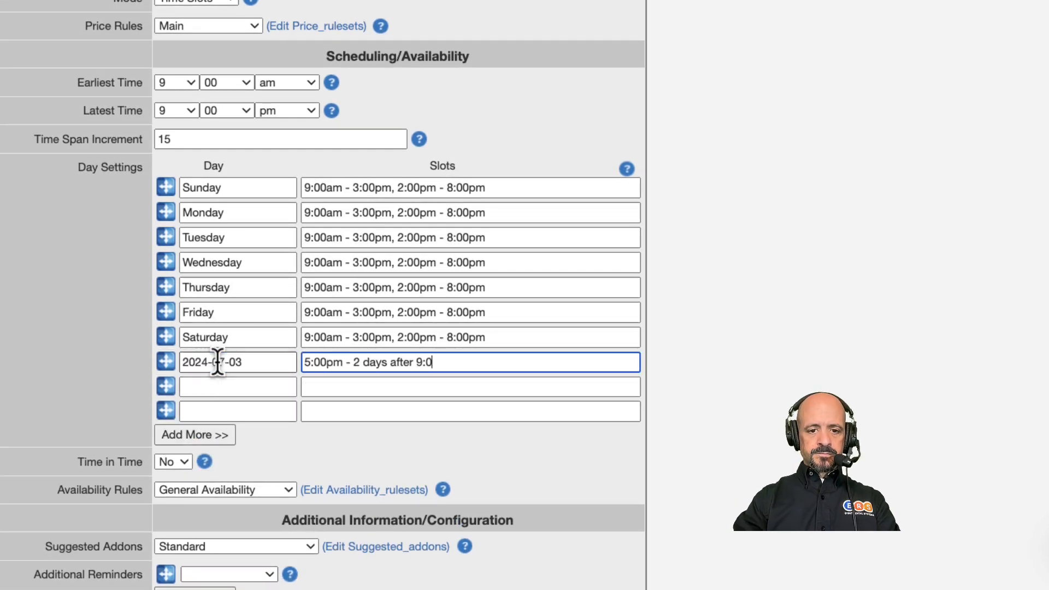
type("0am")
Step: Add day settings for 2024-07-04 with 5:00pm - 1 day after 9:00am and 2024-07-05 with 2:00pm - 8:00pm
left_click(199, 385)
type("2024-07-04")
key("Tab")
type("5:00pm - 1 day after 9:00am")
key("Tab")
type("2024-07-05")
key("Tab")
type("2:00pm - ")
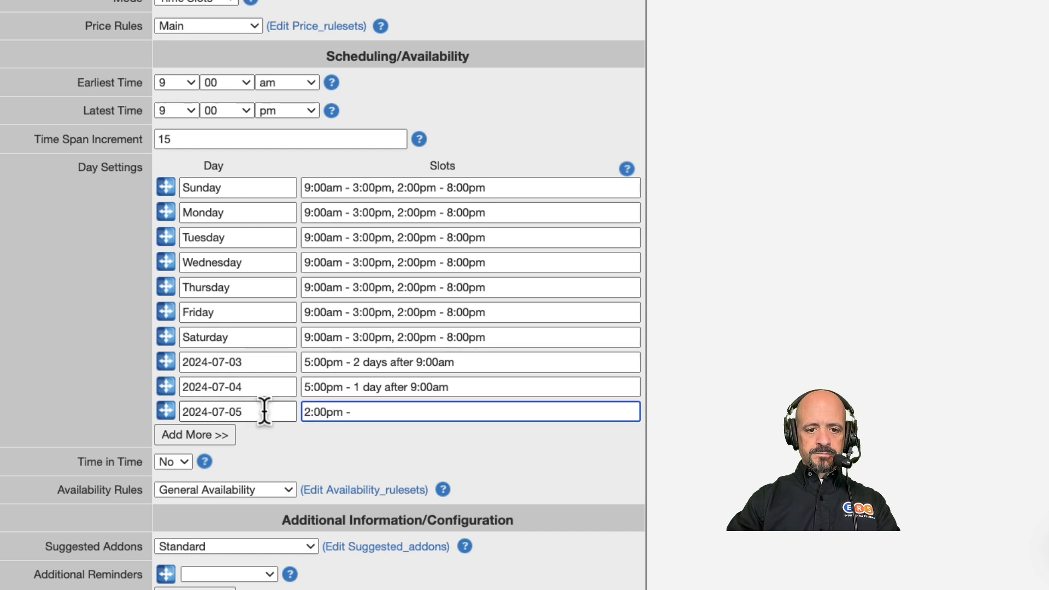
type("8:00pm")
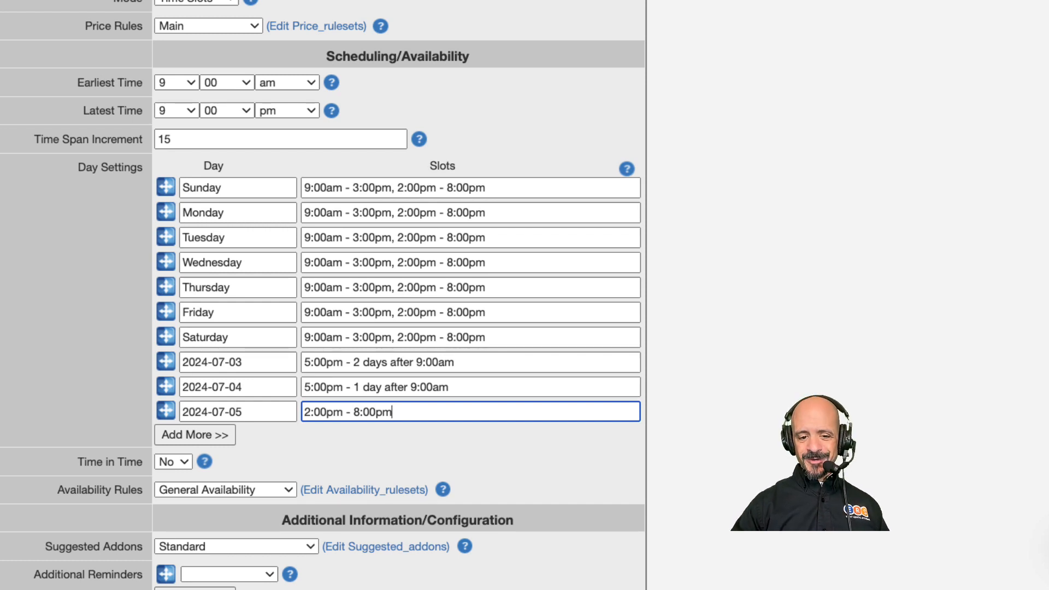
Step: Try prefixing the 2024-07-04 slot with 1 day before, remove it again, and submit the profile
left_click(342, 387)
type("1 day before")
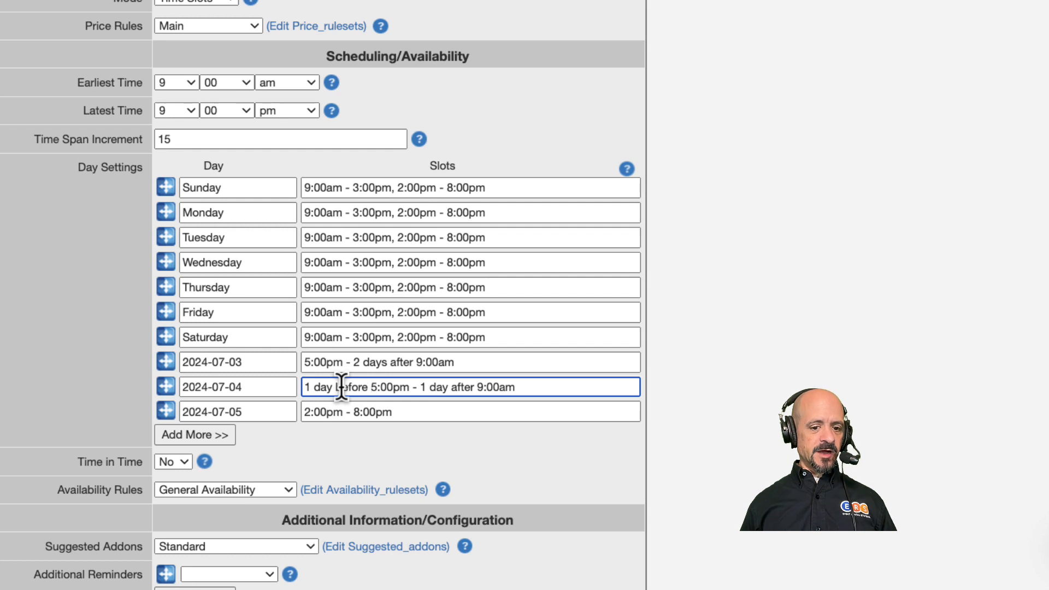
left_click(369, 388, "shift")
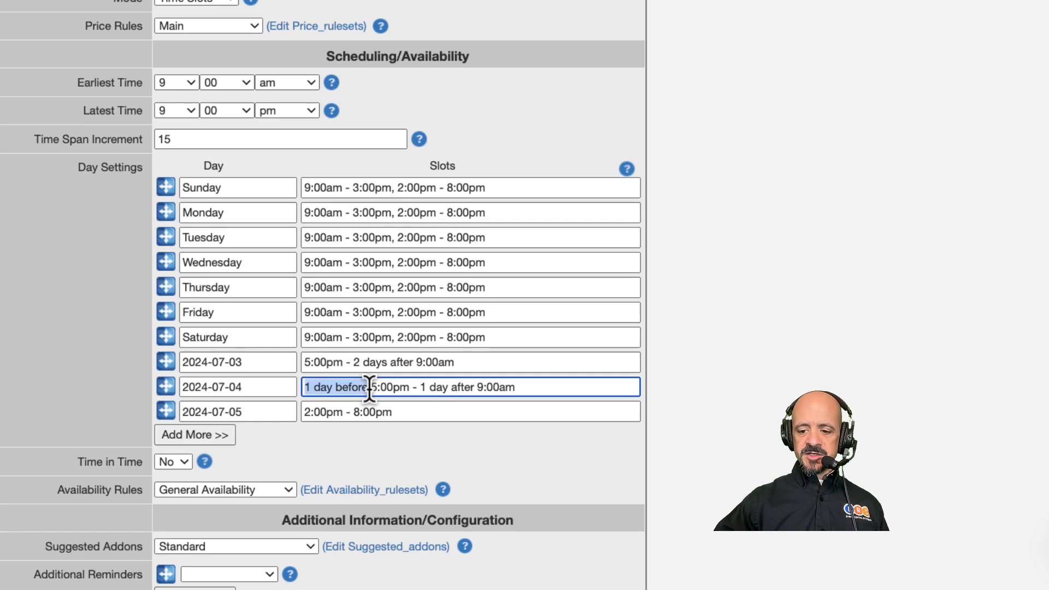
key("BackSpace")
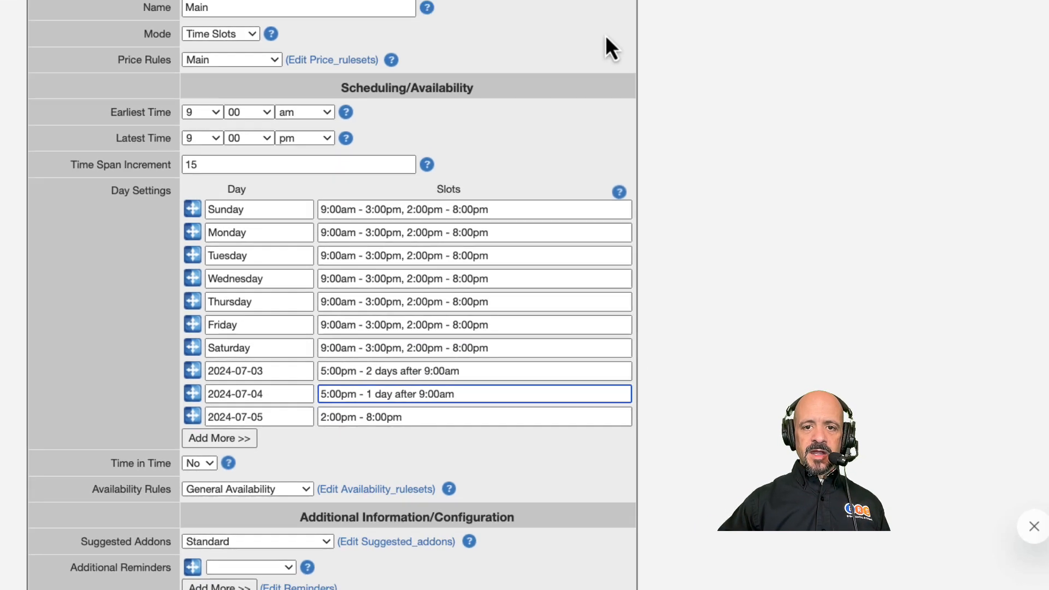
left_click(591, 80)
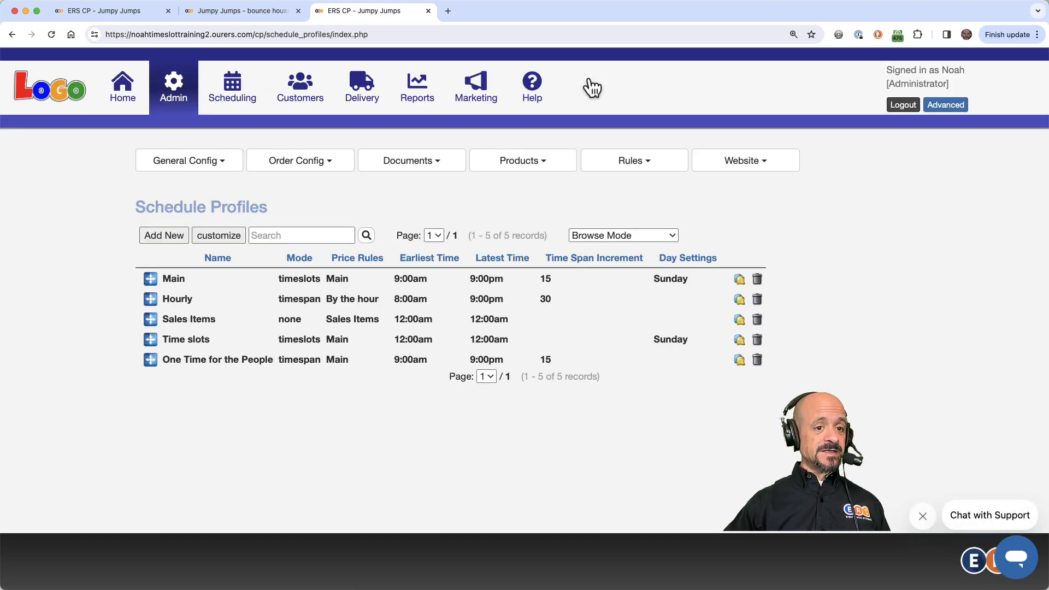
Step: Open the timeslot site's storefront calendar, move to July 2024 and select July 3 to check its timeslots
left_click(60, 92)
left_click(844, 203)
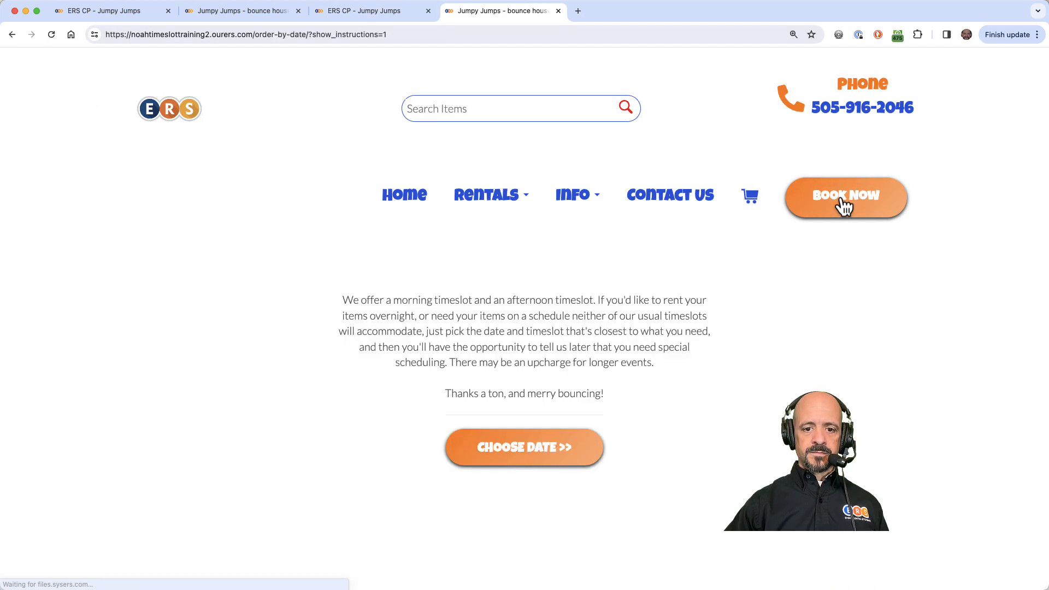
left_click(562, 461)
left_click(577, 334)
left_click(577, 334)
left_click(577, 334)
left_click(576, 334)
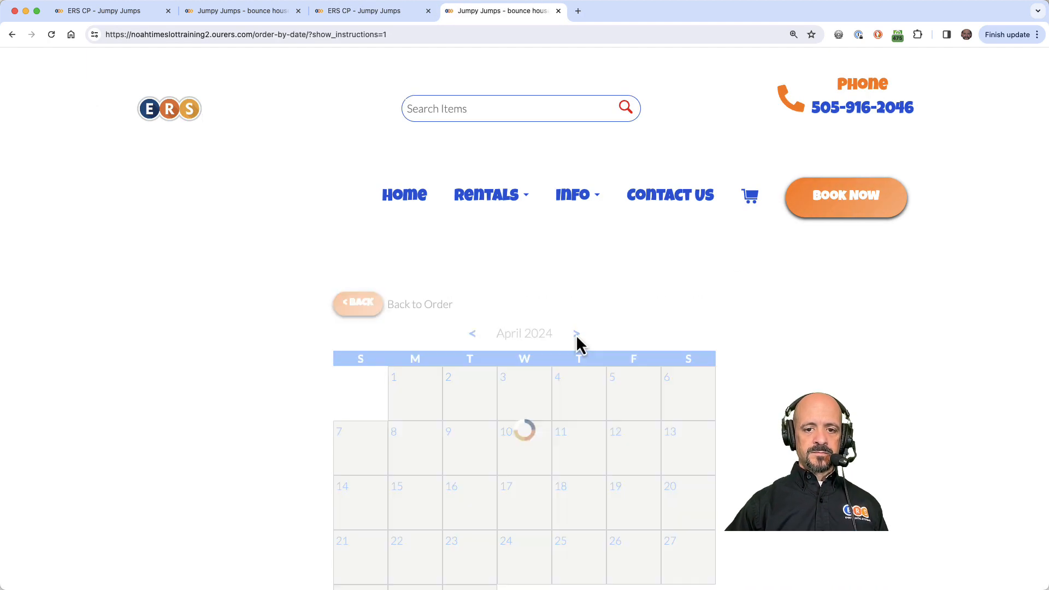
left_click(576, 334)
left_click(577, 334)
left_click(512, 399)
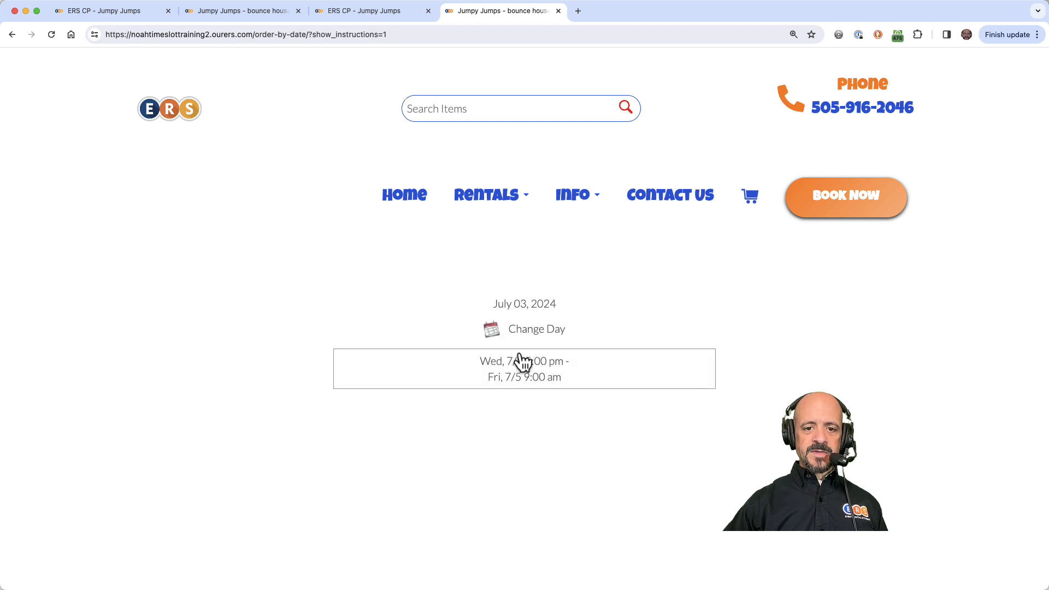
Step: Check the storefront timeslots offered for July 4, July 2 and July 5
left_click(499, 335)
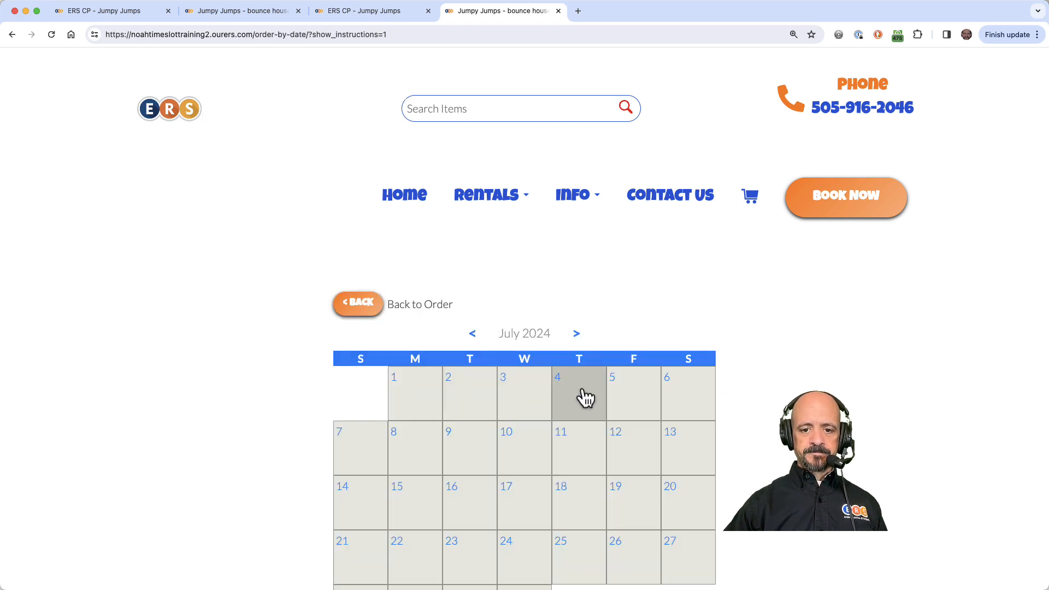
left_click(586, 398)
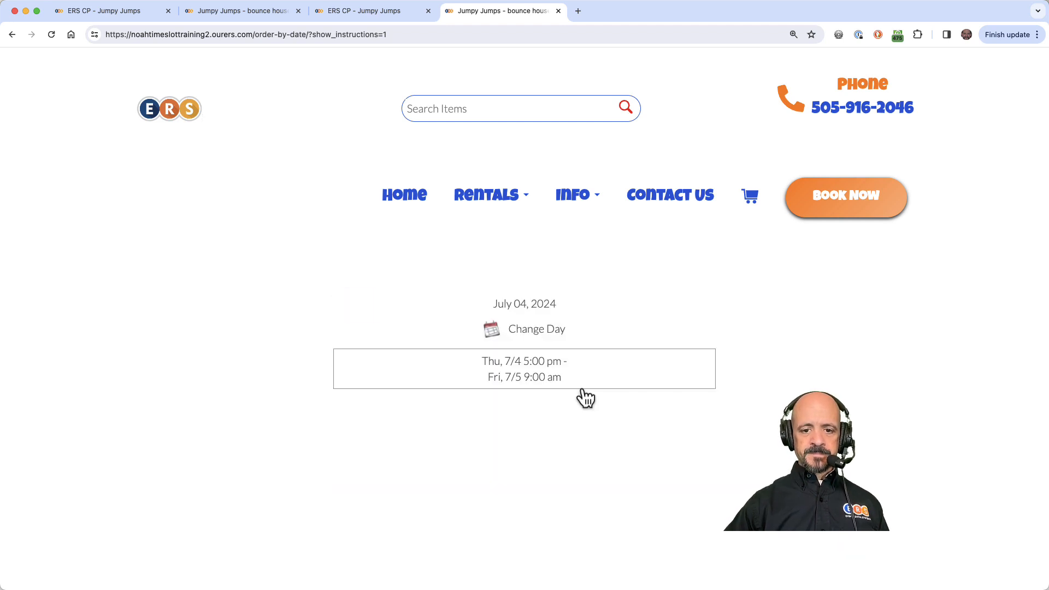
left_click(492, 342)
left_click(470, 398)
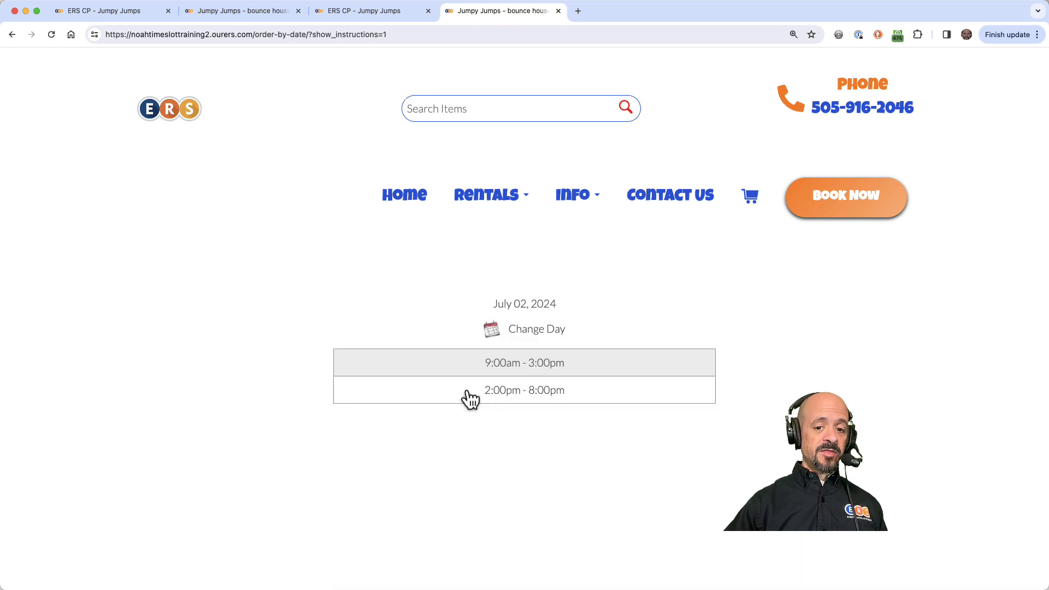
left_click(492, 335)
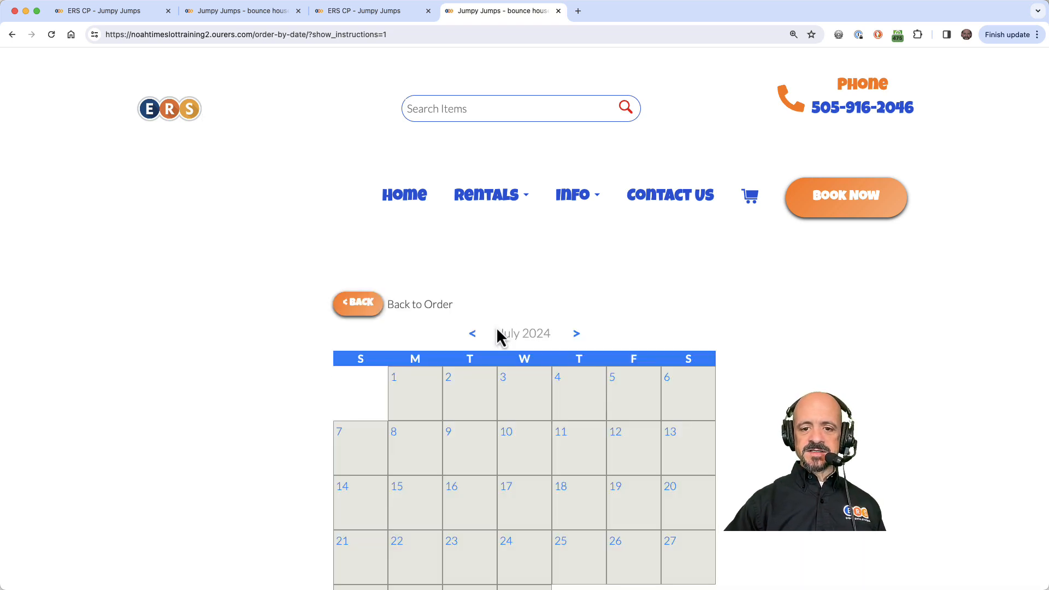
left_click(639, 399)
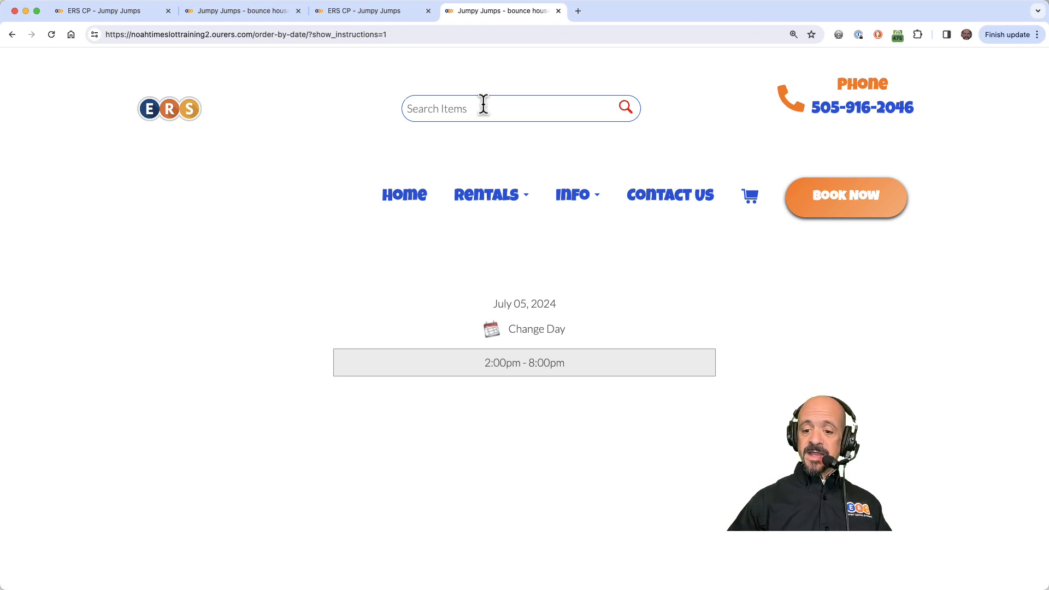
Step: Close the extra storefront tabs and open the noahalternatescheduleprofilesdemo admin control panel
left_click(429, 11)
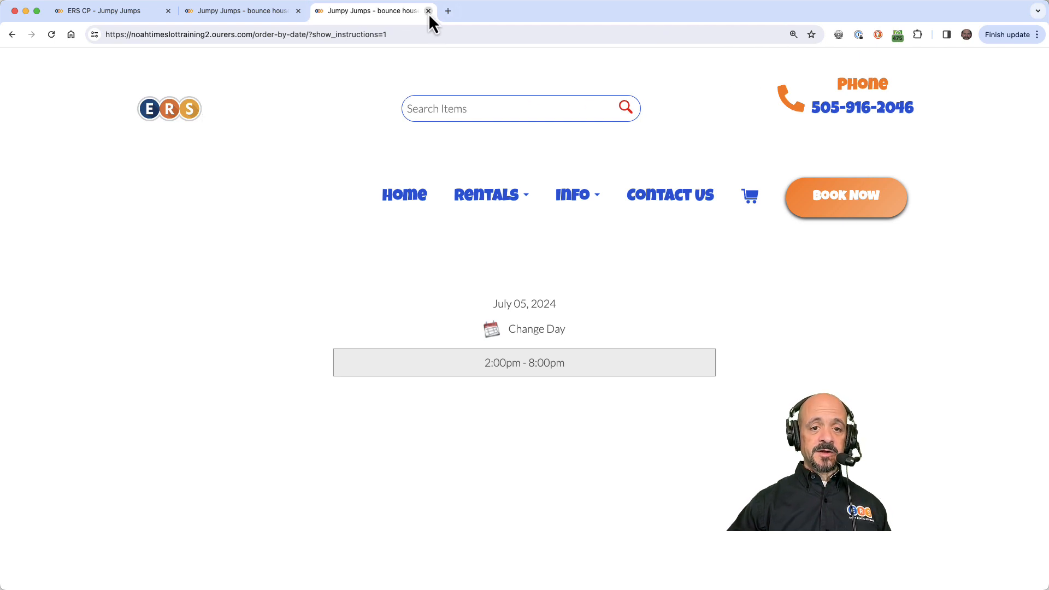
left_click(428, 11)
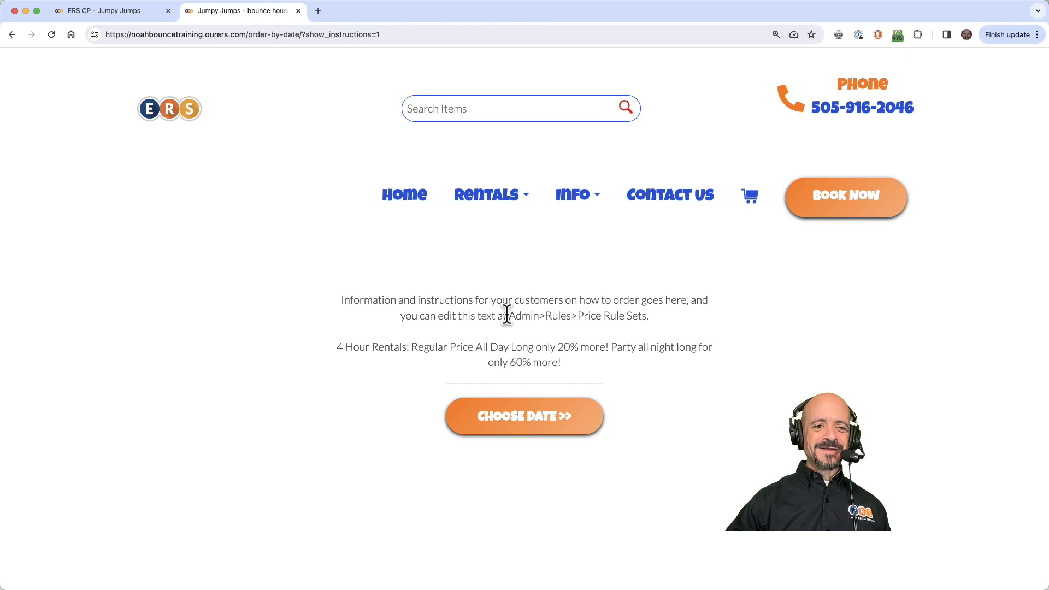
left_click(320, 15)
type("noahal")
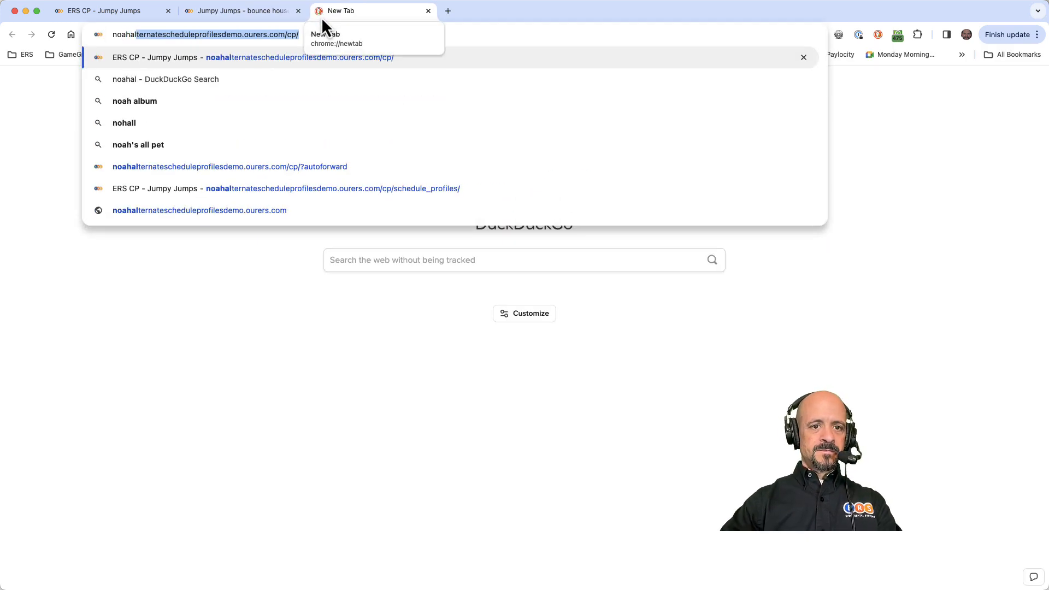
key("Return")
left_click(549, 248)
left_click(568, 290)
left_click(477, 328)
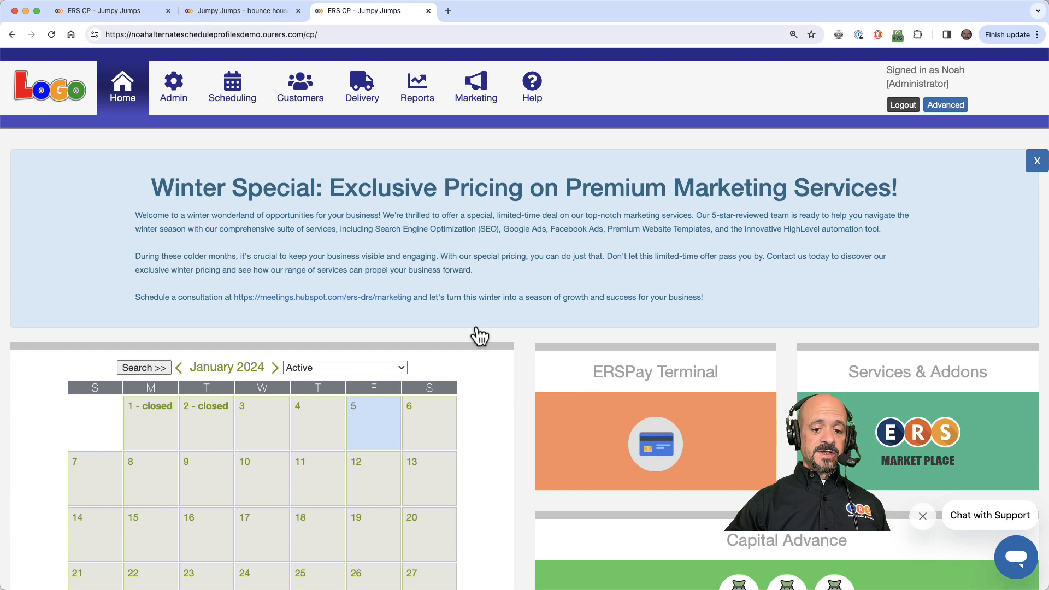
Step: Add an order option reading "We have special procedures for 4th of July orders. Is your order for a regular time of year, or for the 4th of July?"
left_click(160, 94)
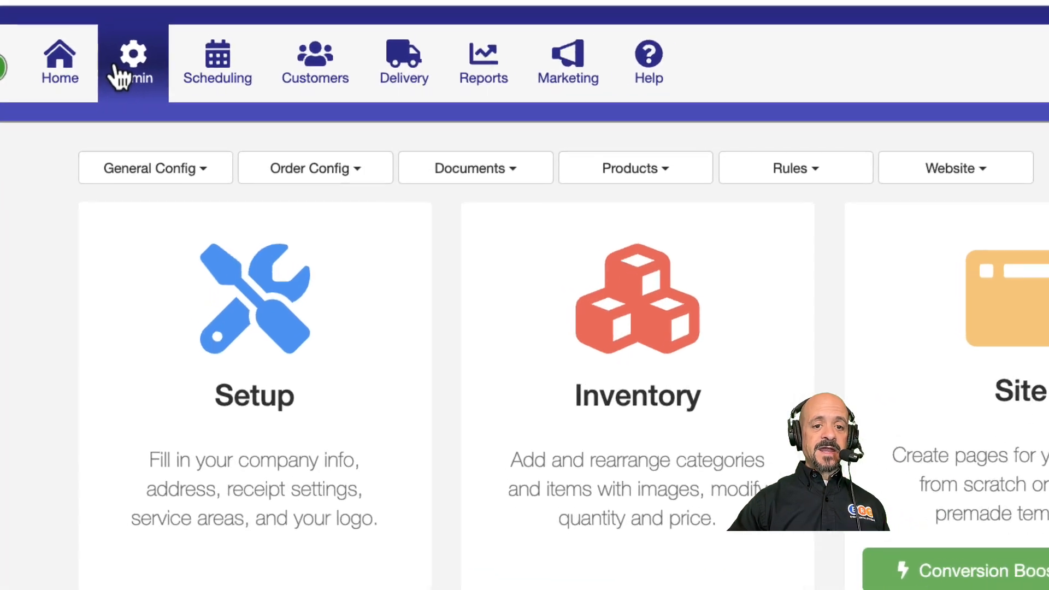
left_click(316, 173)
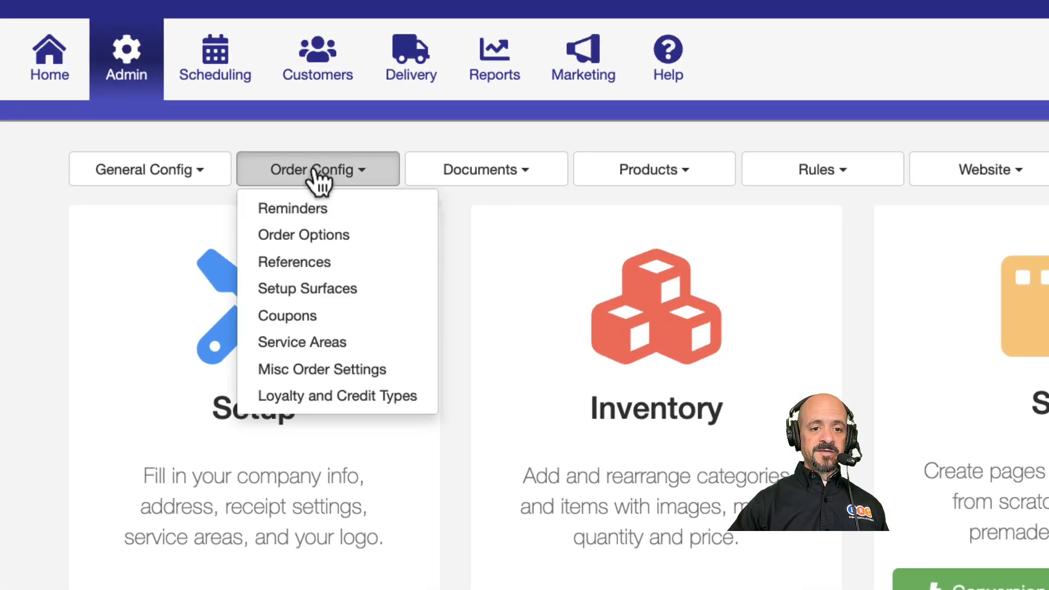
left_click(311, 229)
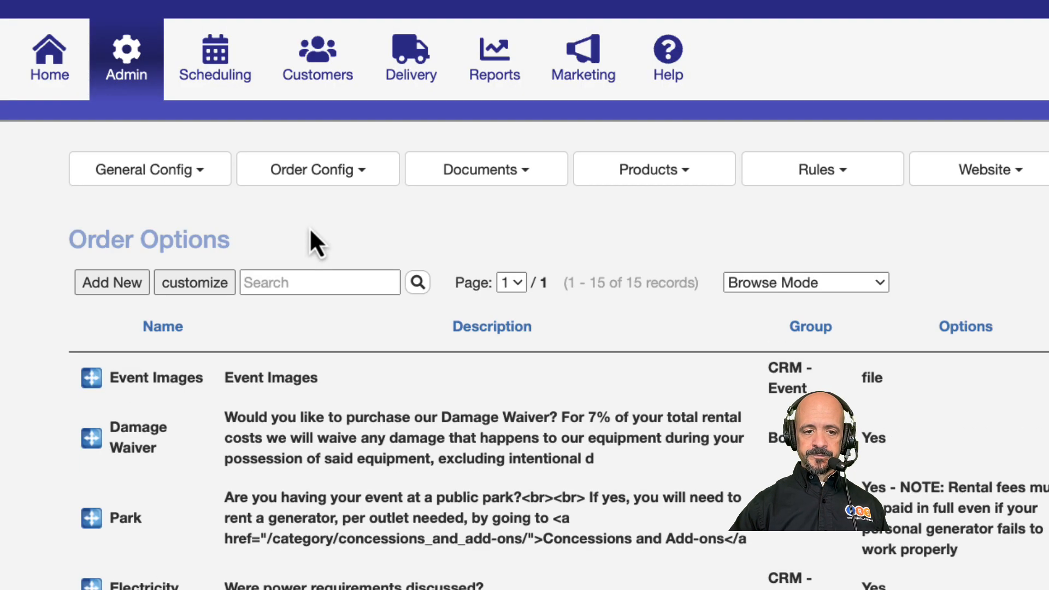
left_click(127, 283)
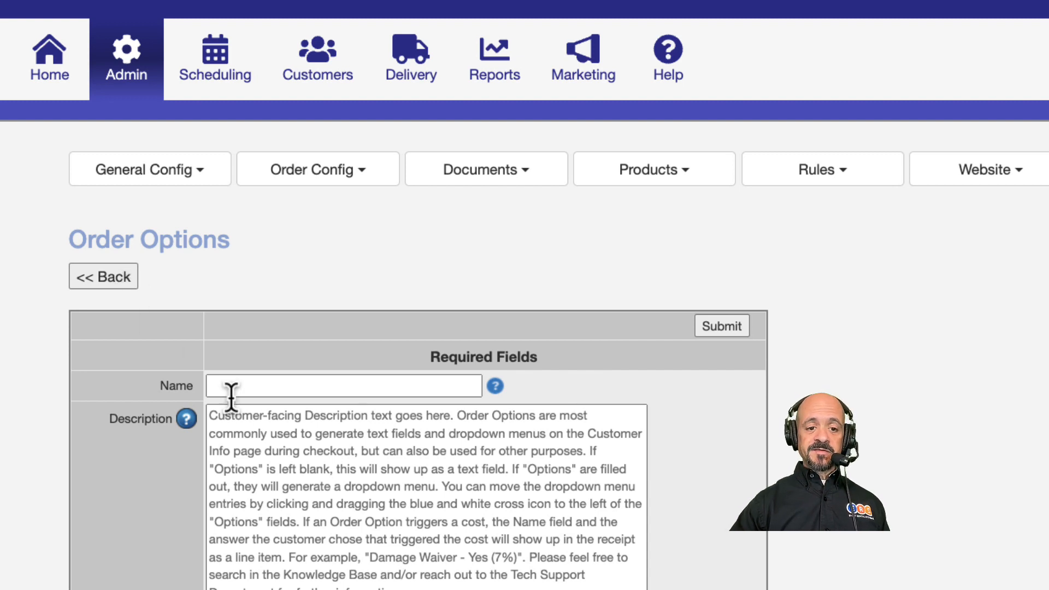
left_click(259, 436)
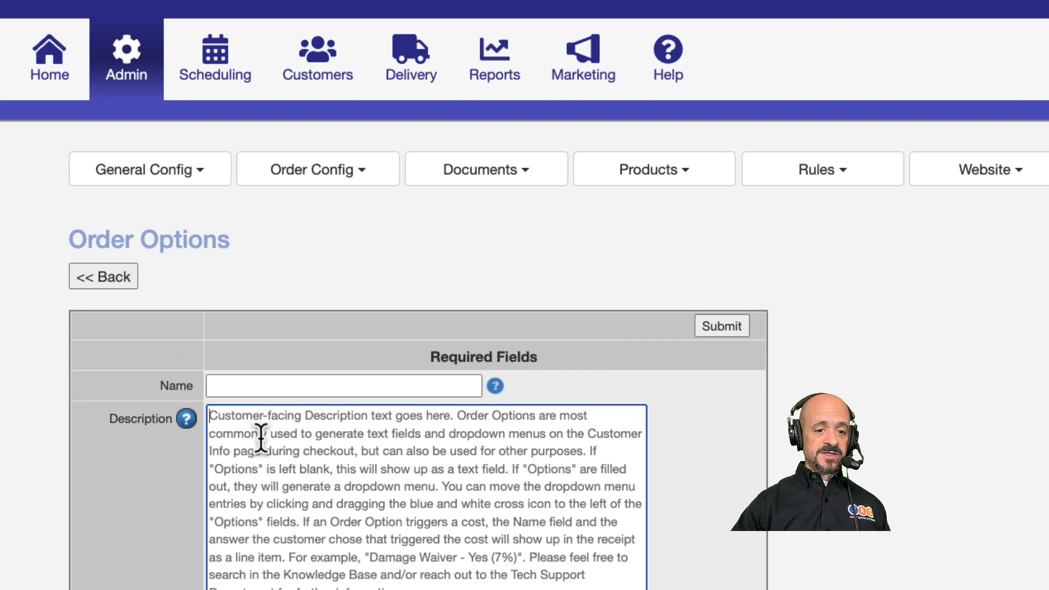
type("We have special procedures for 4th of July orders. Is your order for a regular time of year, or for the 4th of July?")
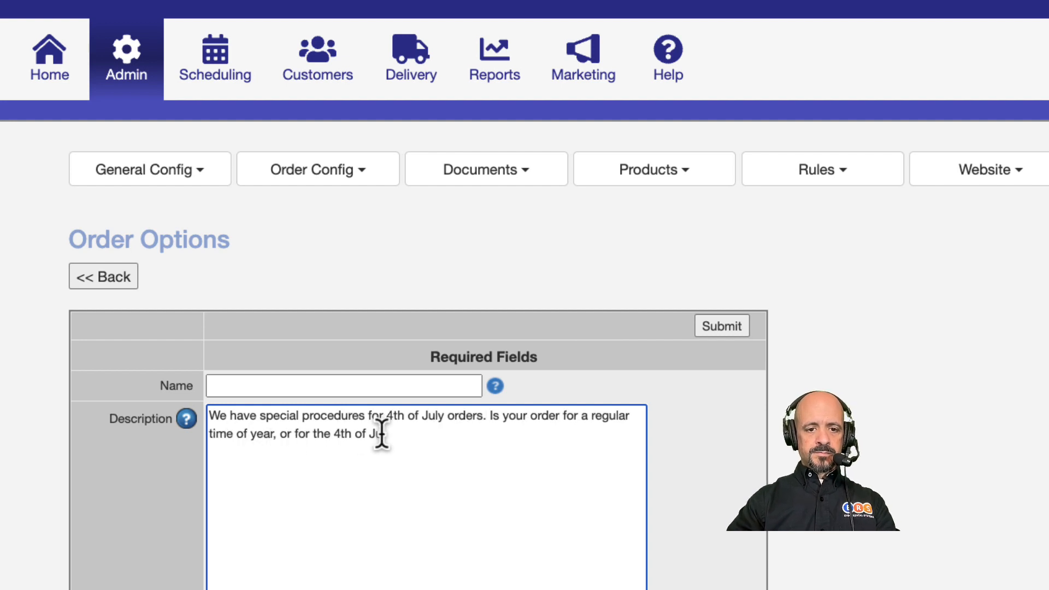
Step: Set the option's group to Start and add the dropdown choices Regular Event and 4th of July Event
scroll(365, 481, "down", 4)
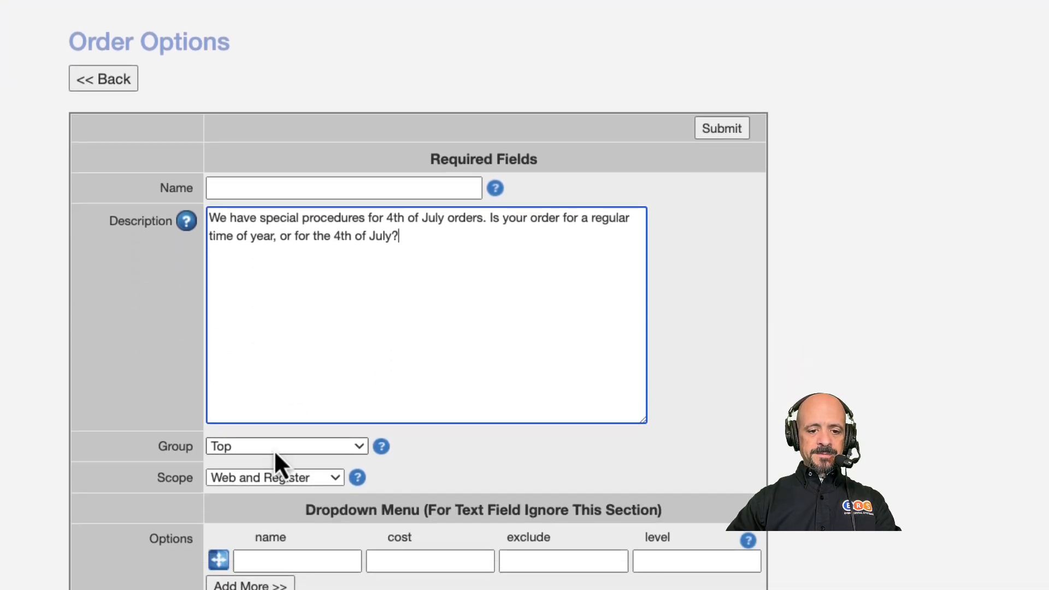
left_click(274, 450)
left_click(264, 531)
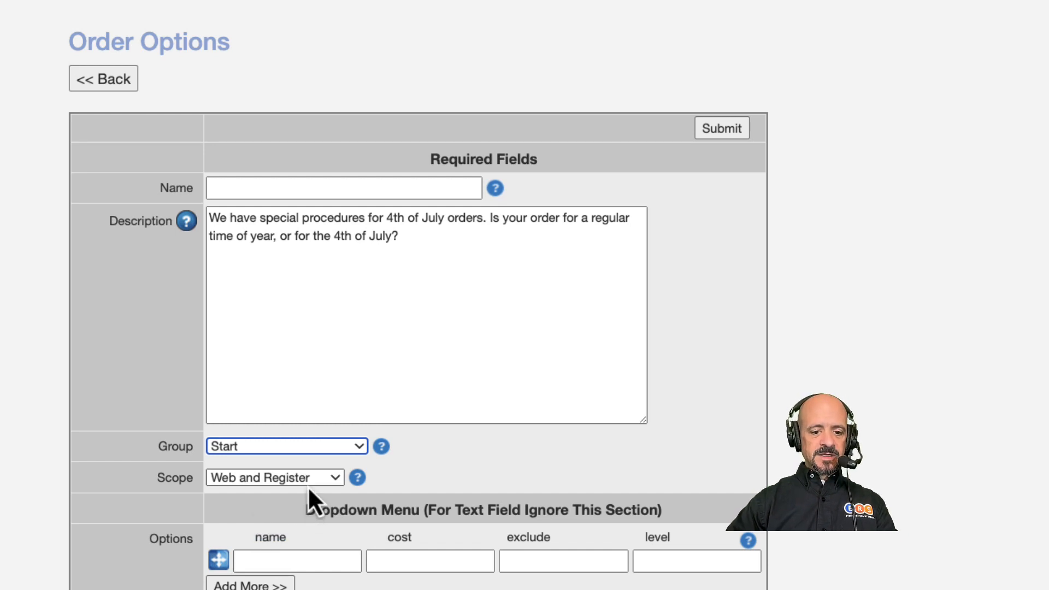
scroll(309, 487, "down", 6)
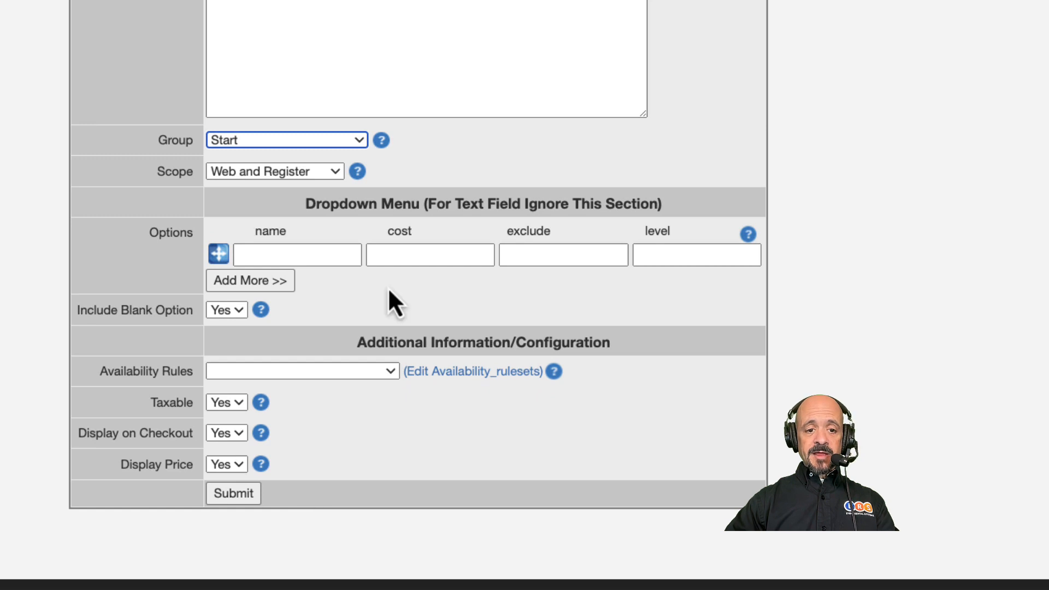
left_click(333, 255)
type("Regular Event")
left_click(264, 280)
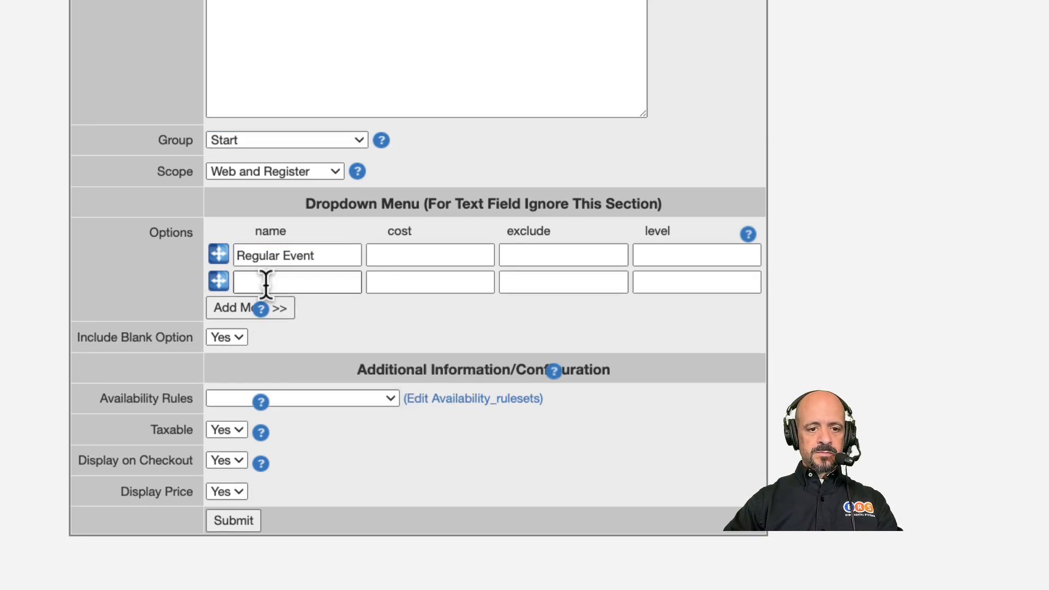
left_click(265, 283)
type("4th of July Event")
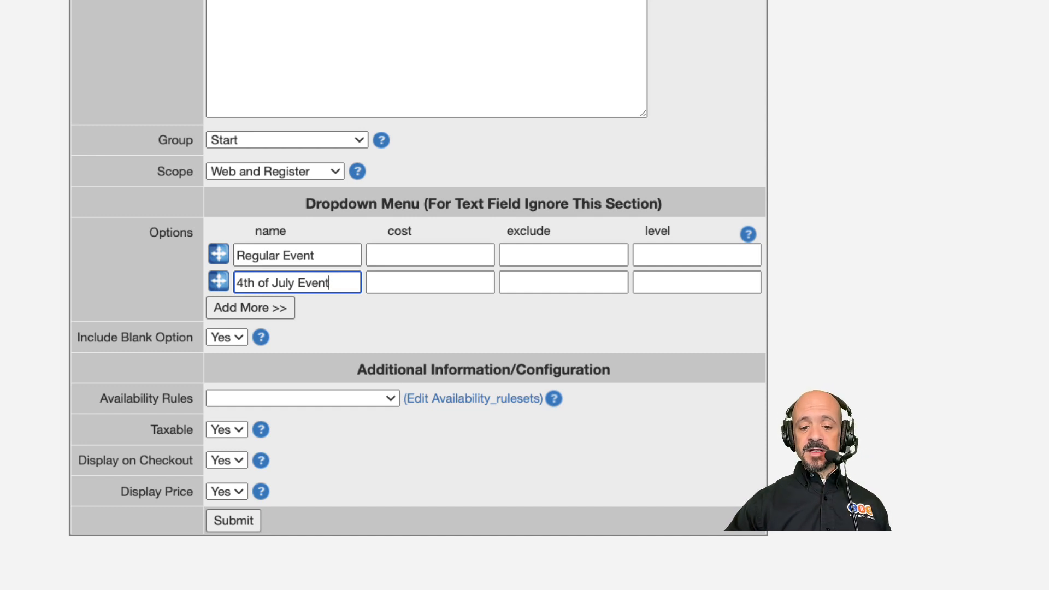
Step: Copy the 4th of July Event choice, name the option Regular or 4th of July Events, and submit it
left_click(324, 470)
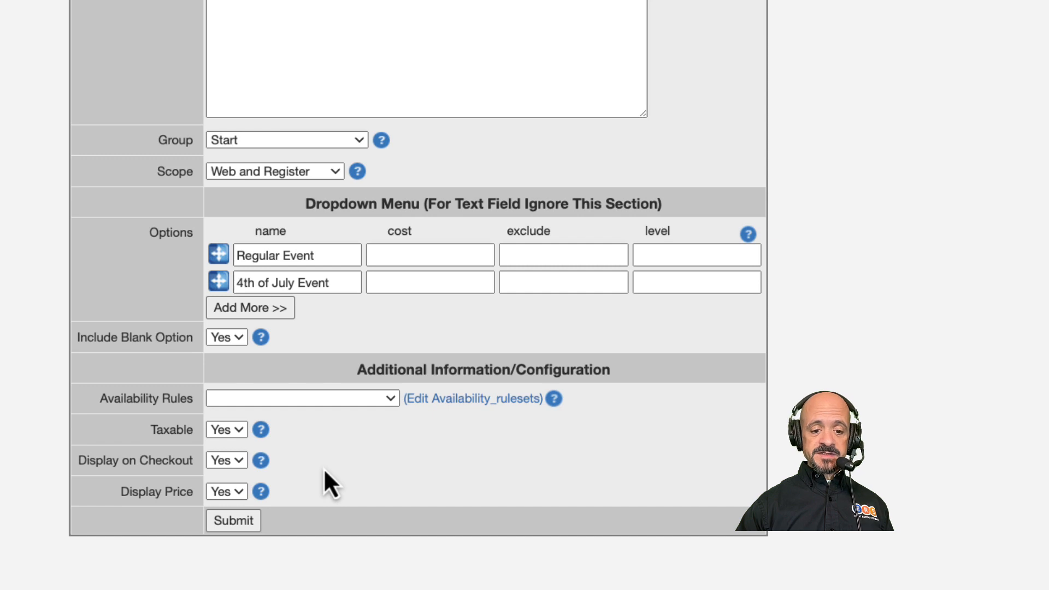
double_click(338, 283)
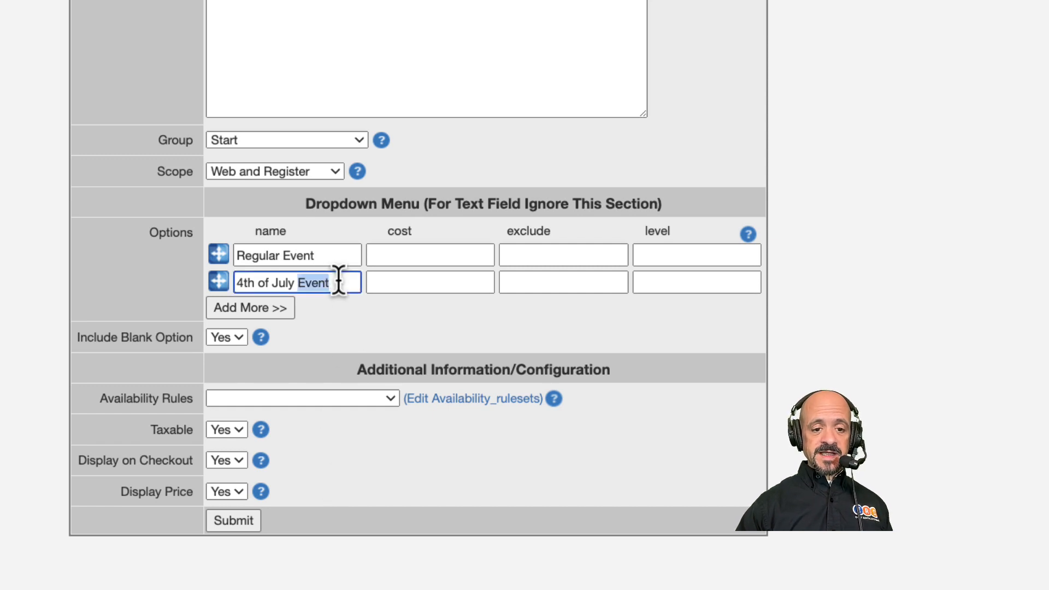
triple_click(338, 282)
key("super+c")
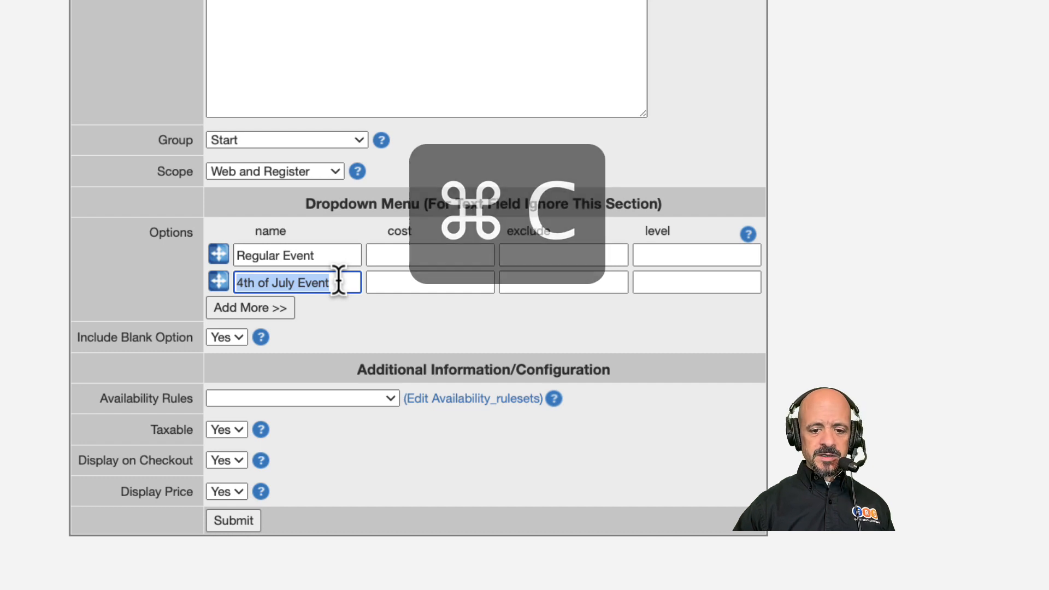
scroll(339, 268, "up", 5)
left_click(366, 86)
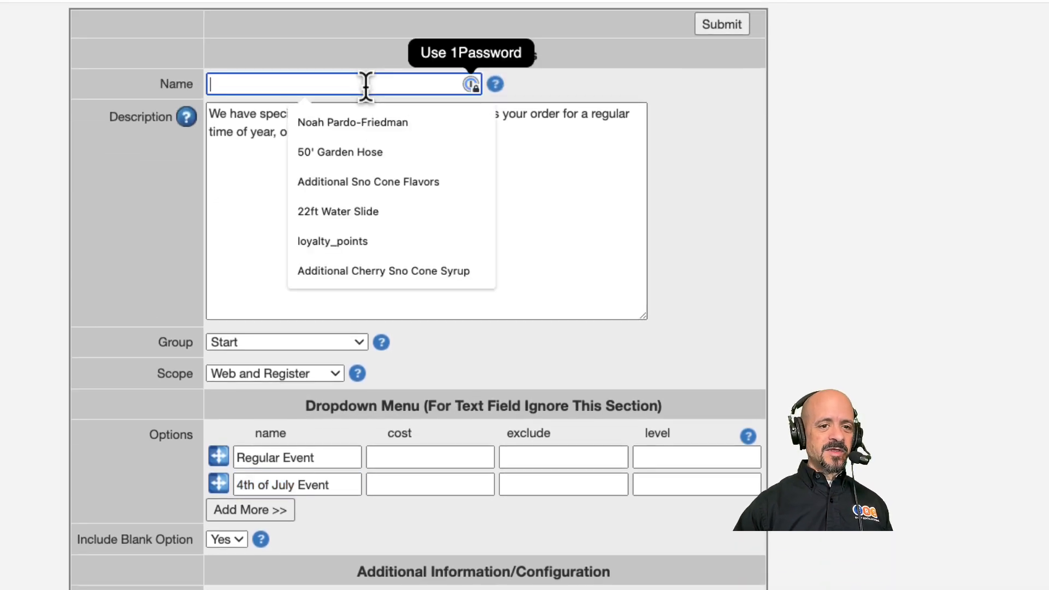
type("Regular or 4th of July Events")
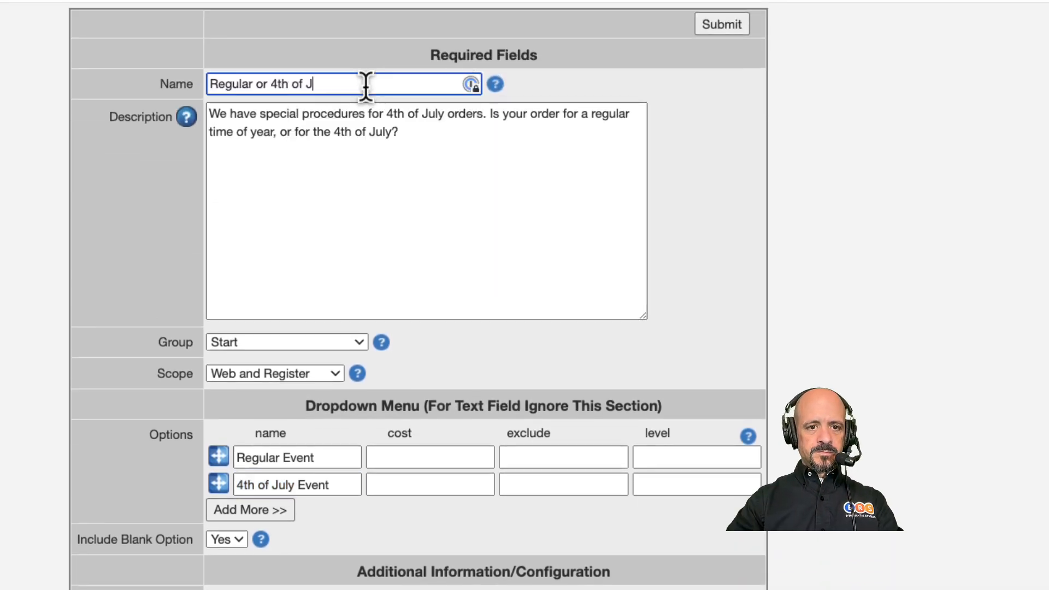
left_click(713, 30)
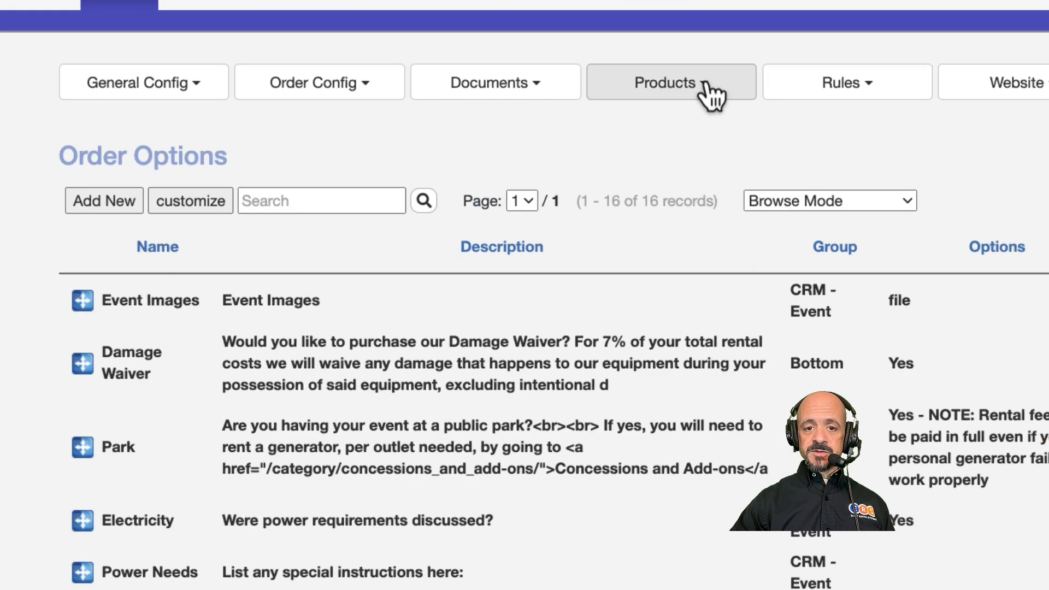
Step: Add a new schedule profile named 4th of July Event
left_click(541, 159)
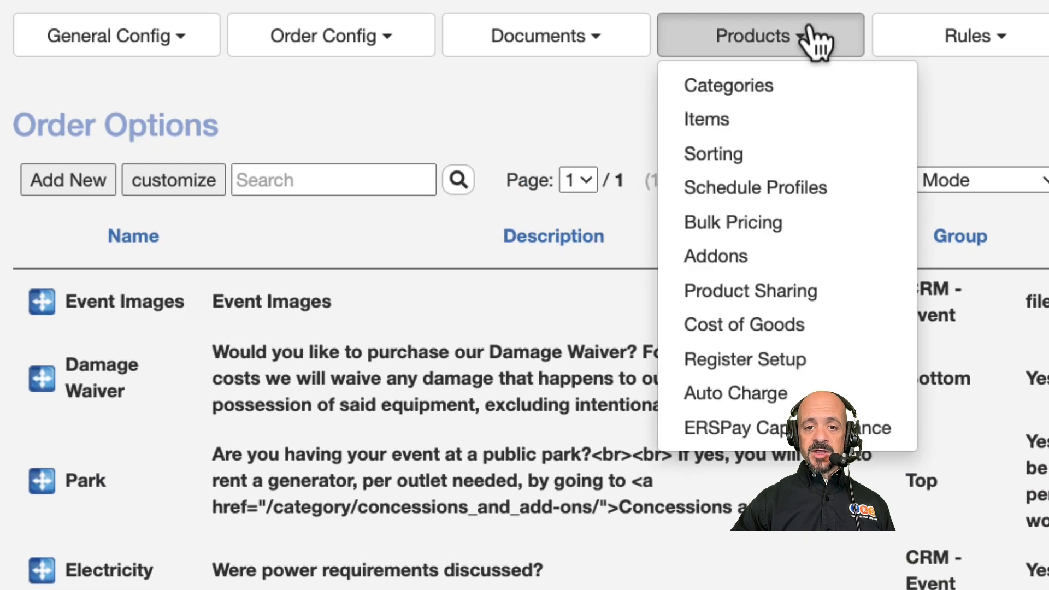
left_click(757, 187)
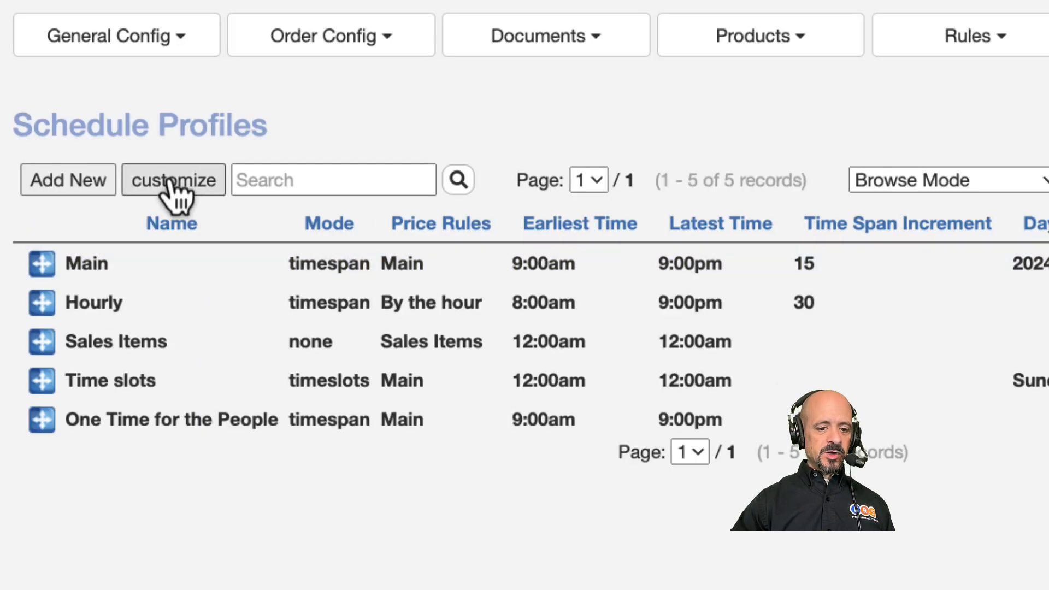
left_click(77, 180)
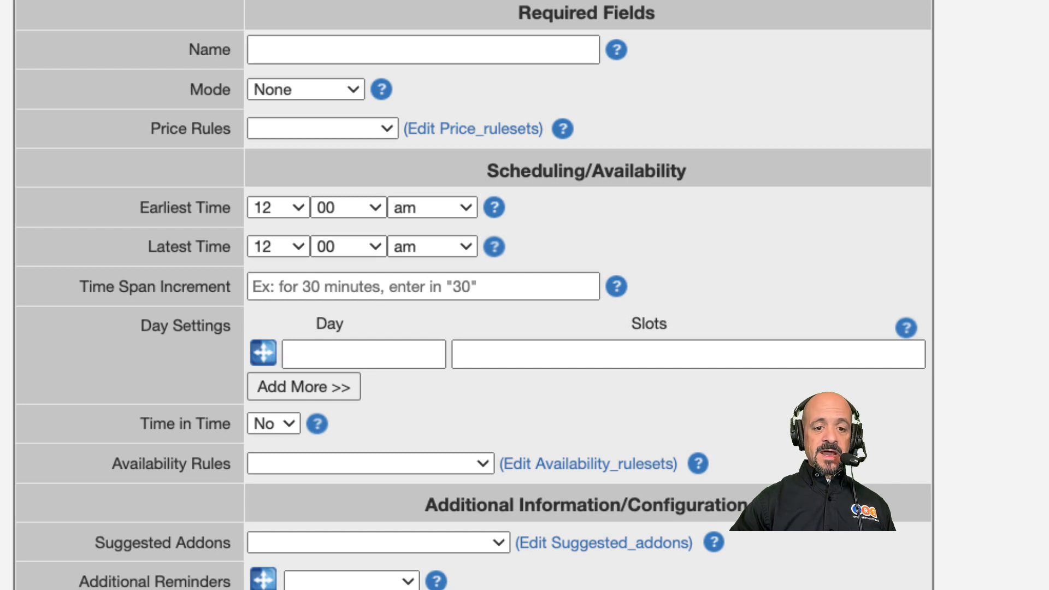
left_click(263, 48)
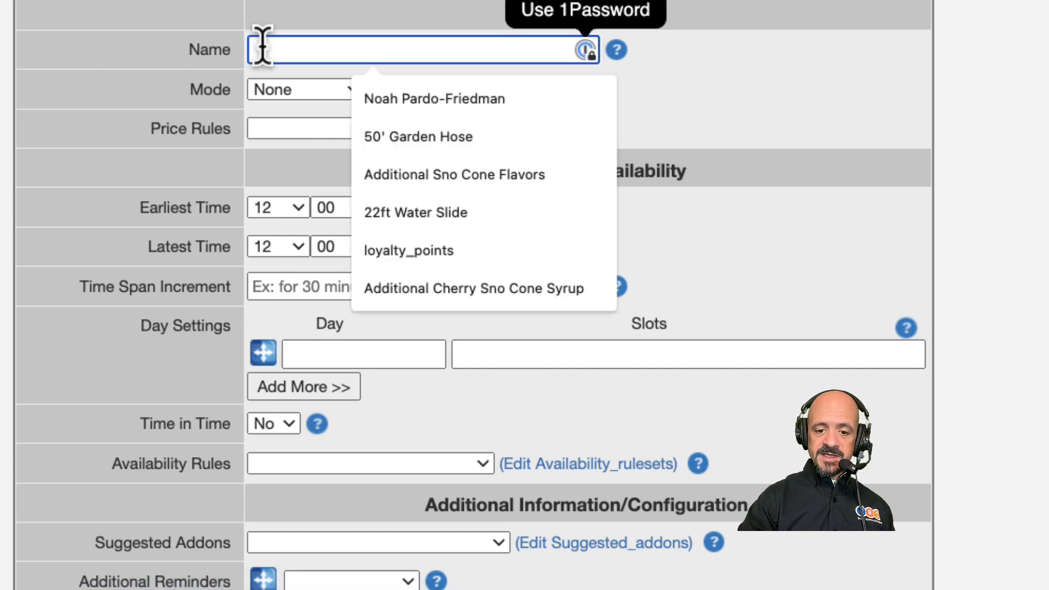
key("super+v")
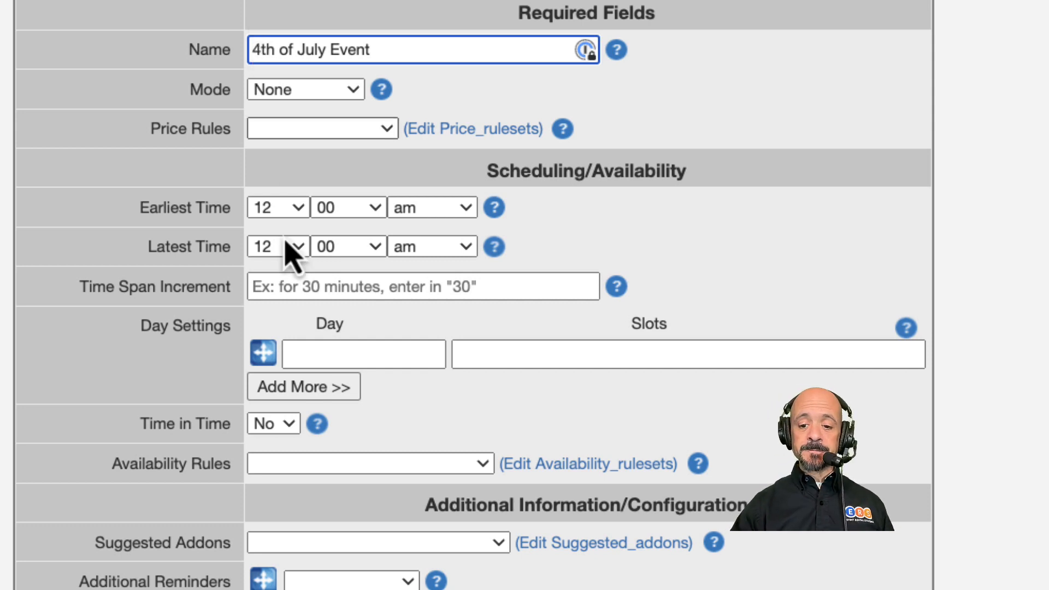
Step: Set the profile's mode to Time Slots, its price rules to Main and its earliest time to 9 am
left_click(356, 96)
left_click(335, 143)
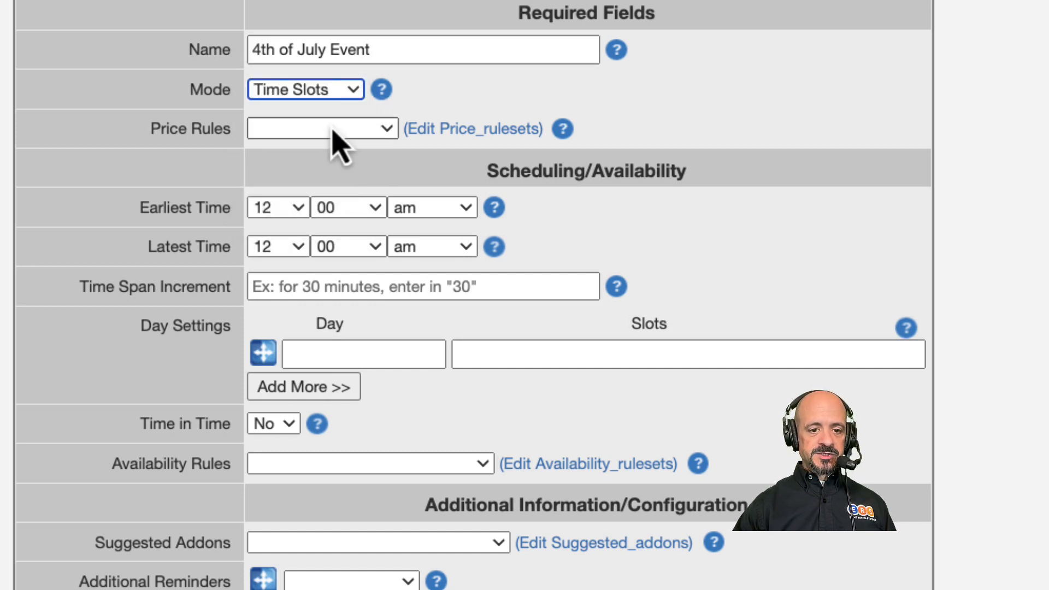
left_click(329, 133)
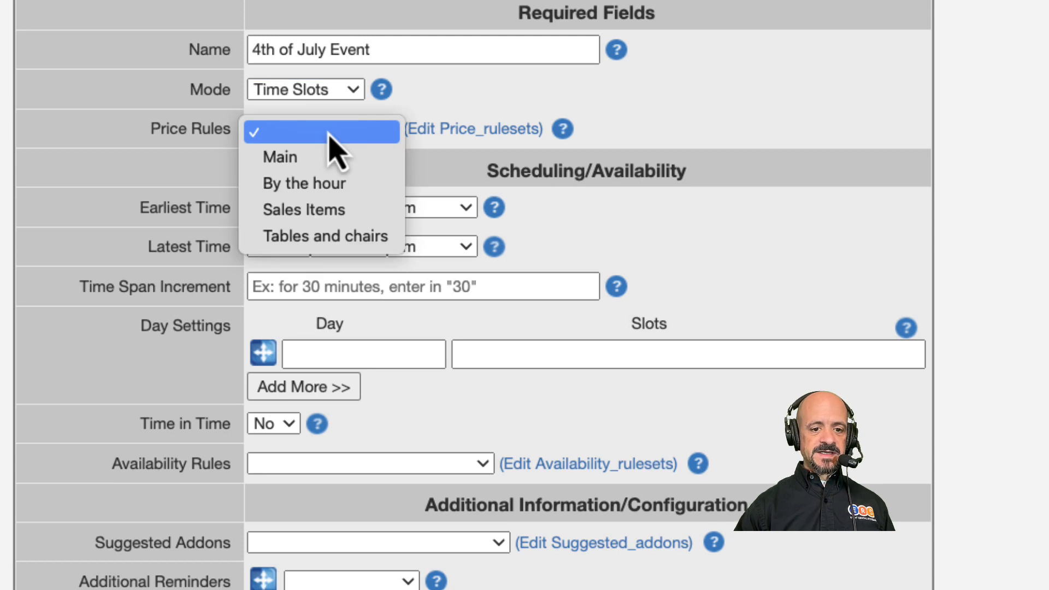
left_click(330, 159)
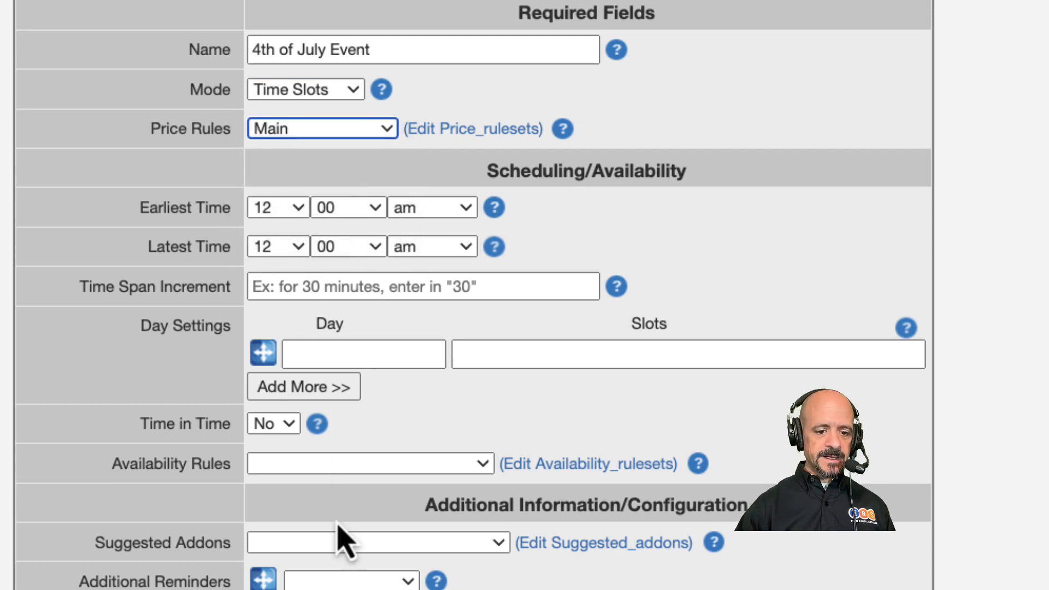
left_click(292, 216)
left_click(274, 440)
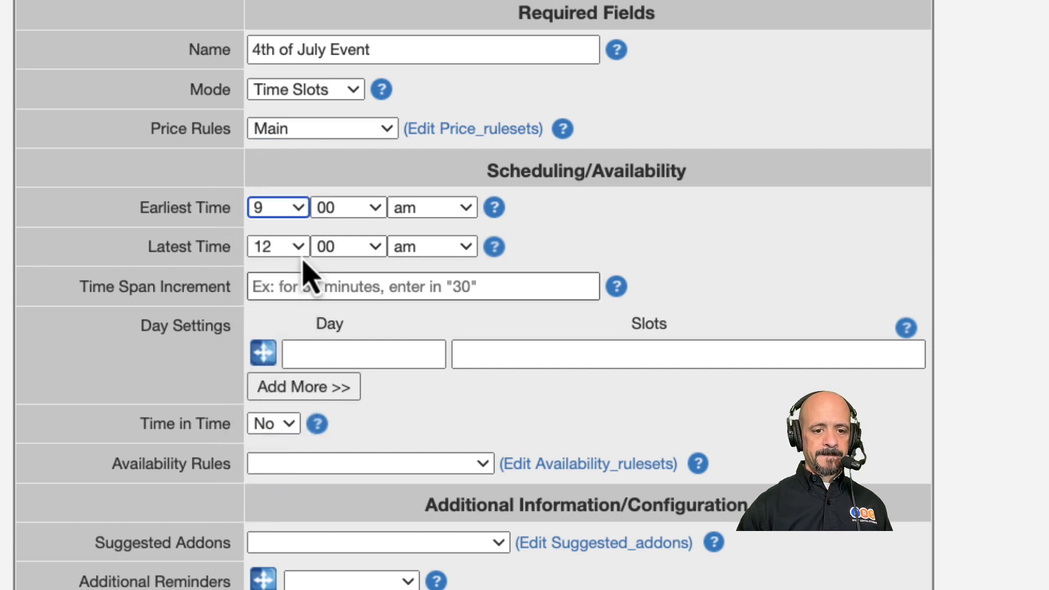
Step: Set the profile's latest time to 9 pm and its time span increment to 15 minutes
left_click(295, 250)
left_click(273, 484)
left_click(460, 249)
left_click(435, 271)
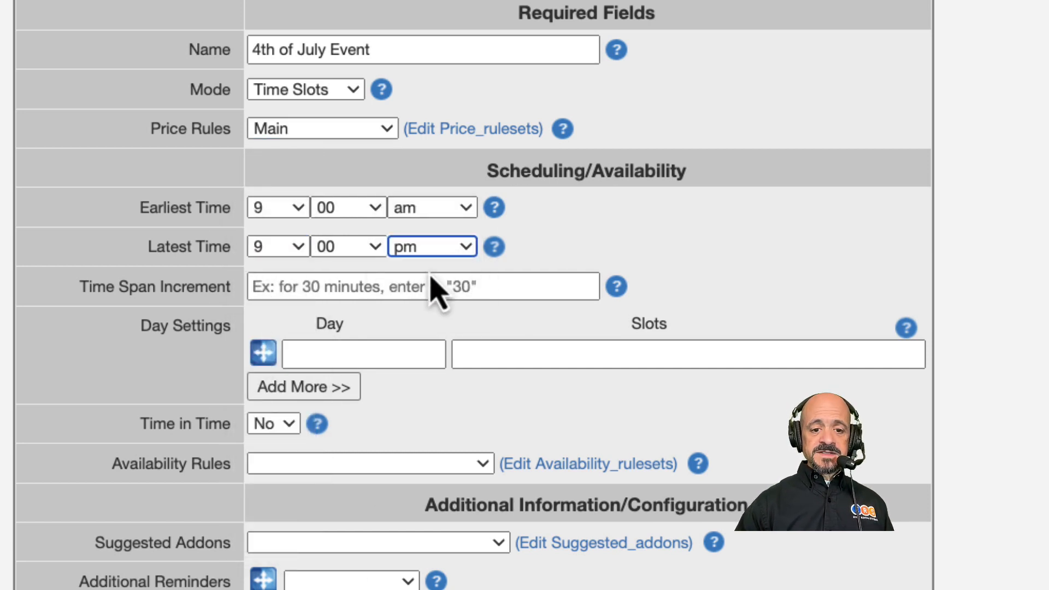
left_click(413, 287)
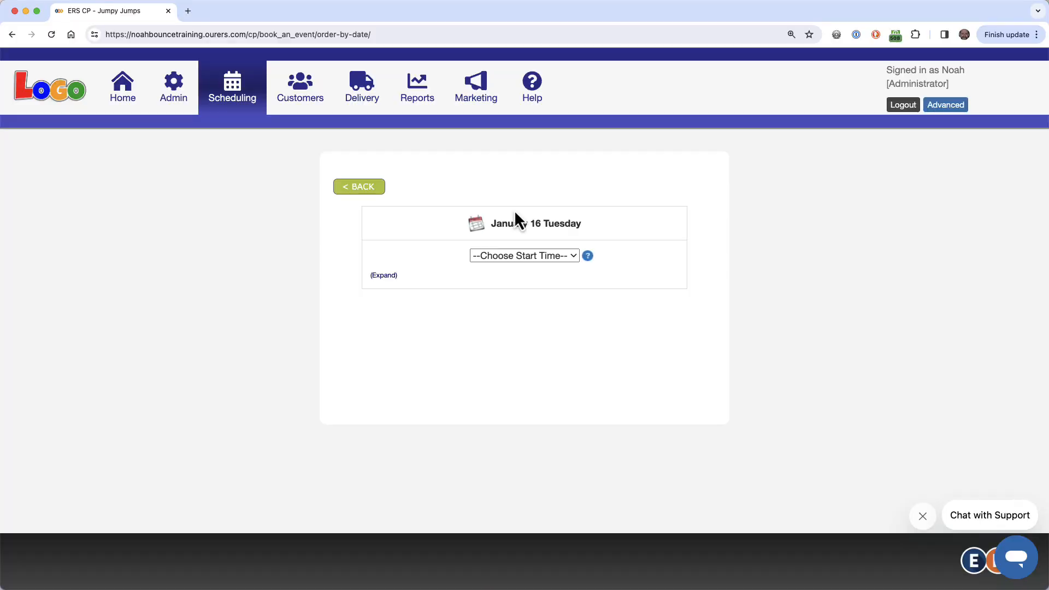
left_click(391, 276)
left_click(503, 256)
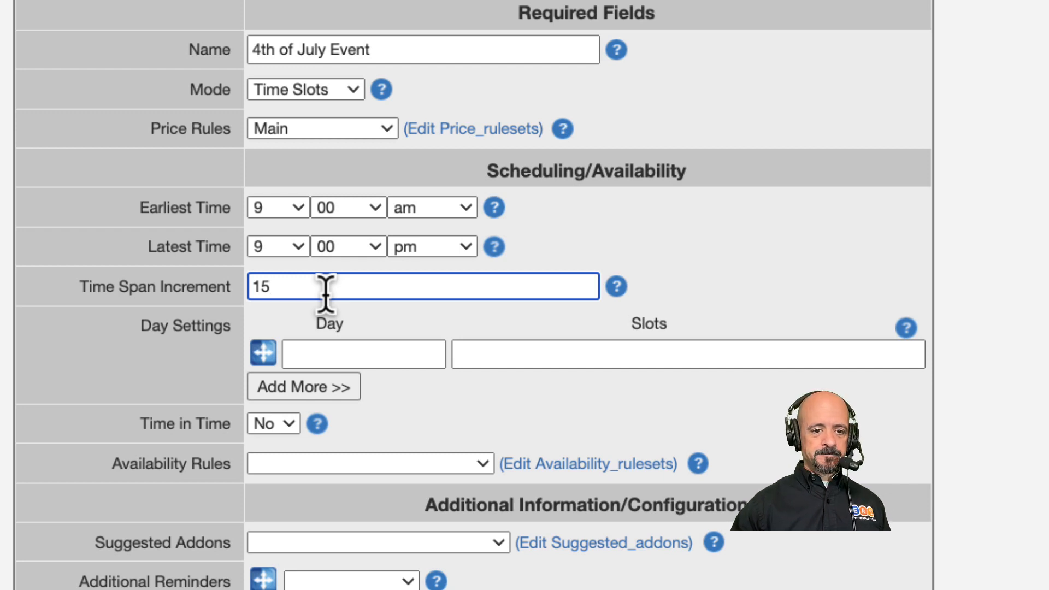
Step: Add a day setting for 2024-07-03 with the slot 5:00pm - 2 days after 9:00am
left_click(314, 351)
type("2024-07-03")
left_click(306, 387)
left_click(580, 356)
type("5:00pm - 2 days after 9:00am")
Step: Add a day setting for 2024-07-04 with the slot 5:00pm - 1 day after 9:00am
left_click(349, 393)
type("2")
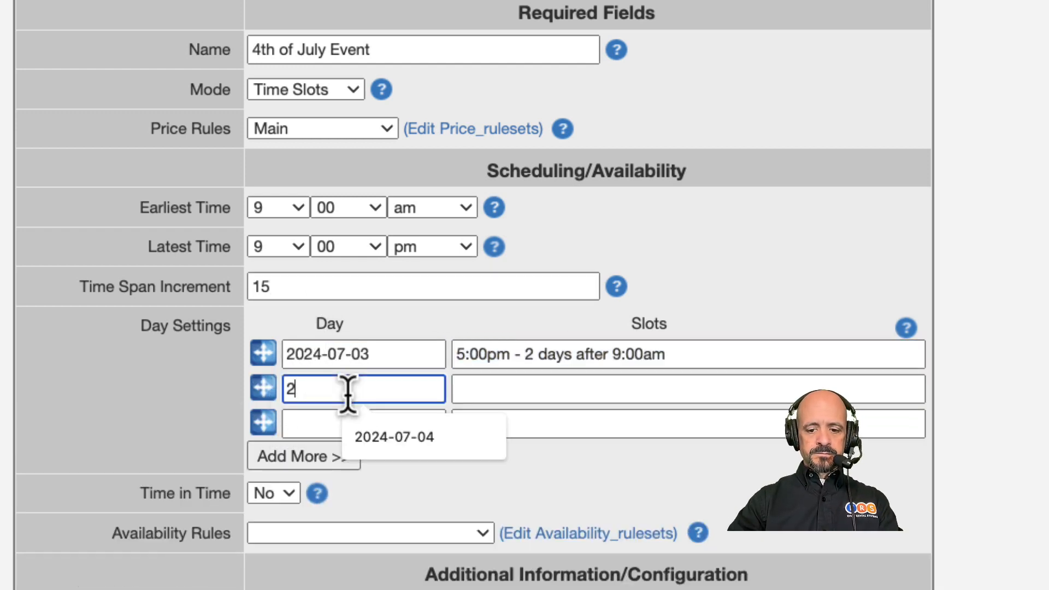
type("024-07-04")
left_click(527, 395)
type("5:00pm - 1 days after 9:00am")
left_click(569, 394)
Step: Add a day setting for 2024-07-05 with the slot 1 day before 5:00pm - 9:00am
left_click(377, 424)
type("2024-07-05")
left_click(537, 430)
type("1 day before 5:00pm - 9:00am")
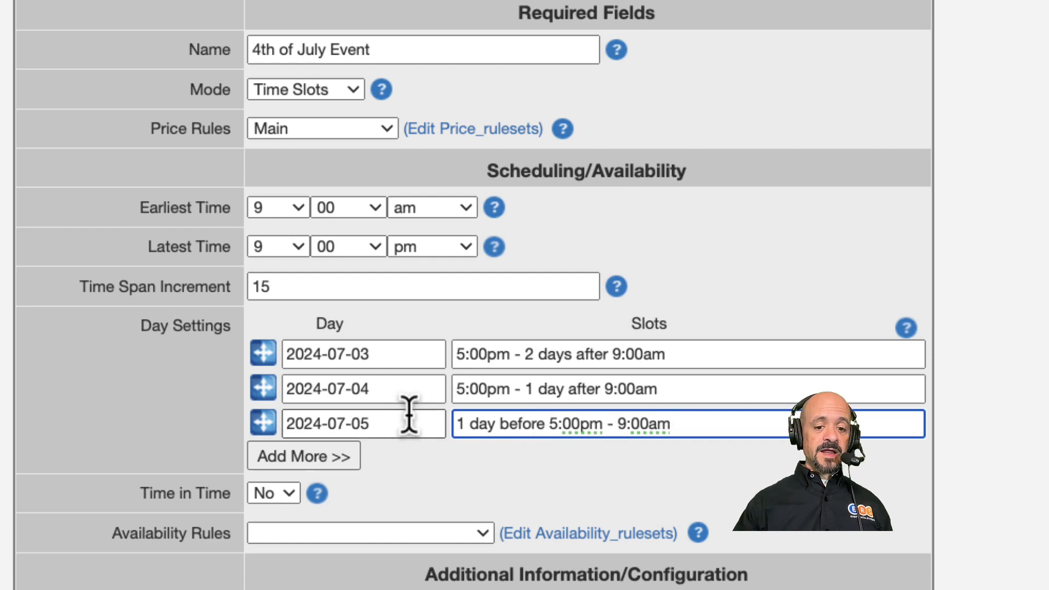
left_click(452, 389)
type("1 day before")
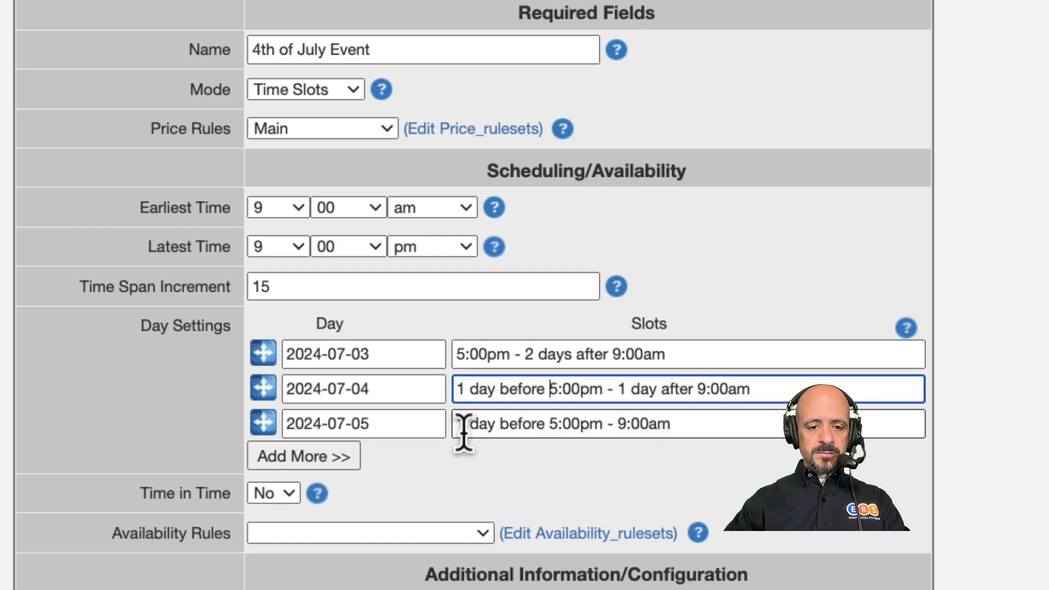
left_click(463, 428)
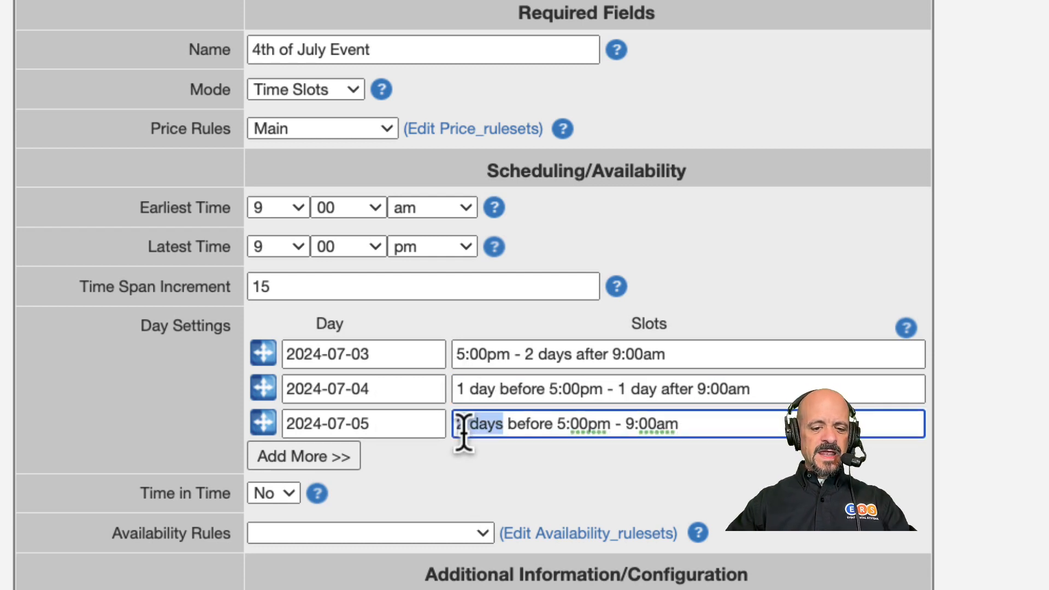
type("1")
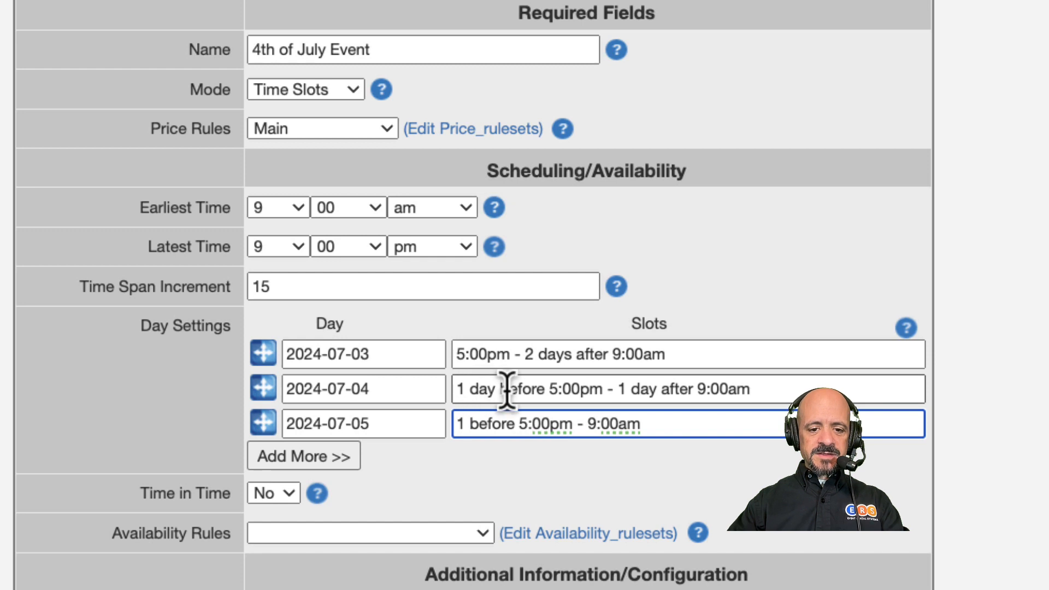
left_click(552, 388)
key("shift+Home")
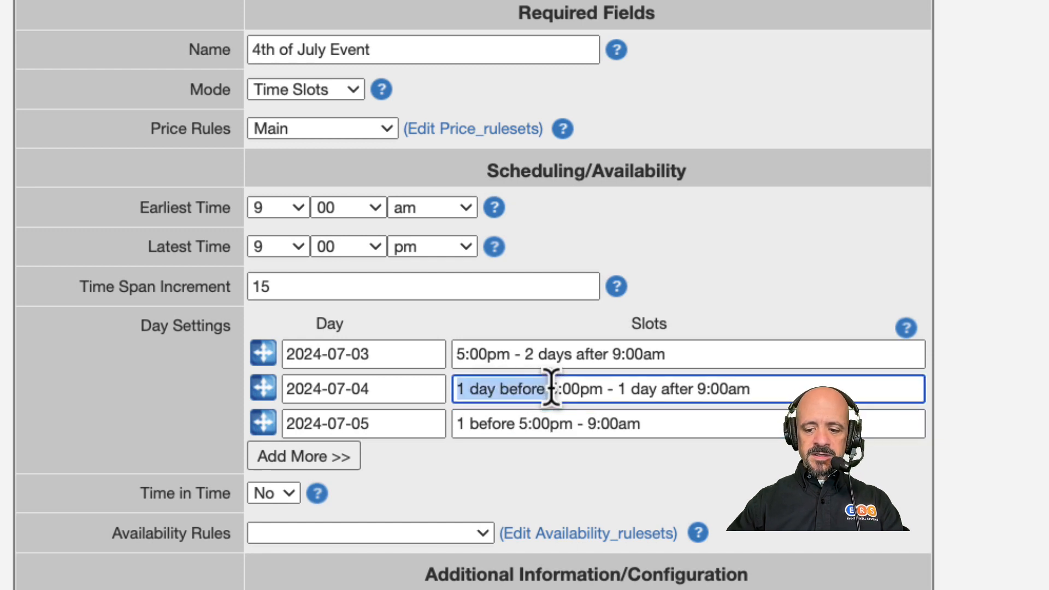
key("BackSpace")
left_click(462, 428)
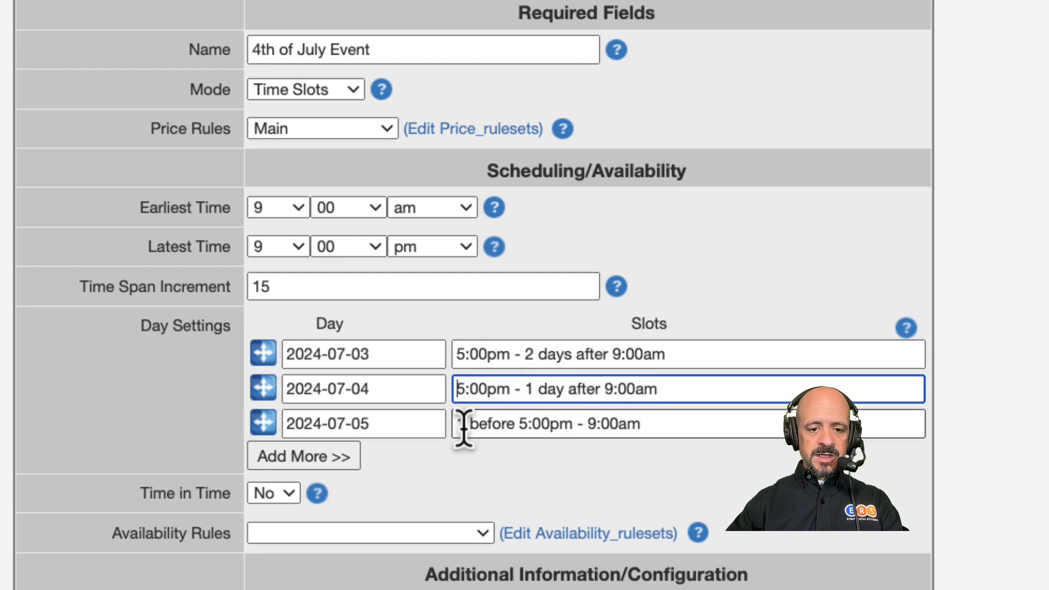
type("day")
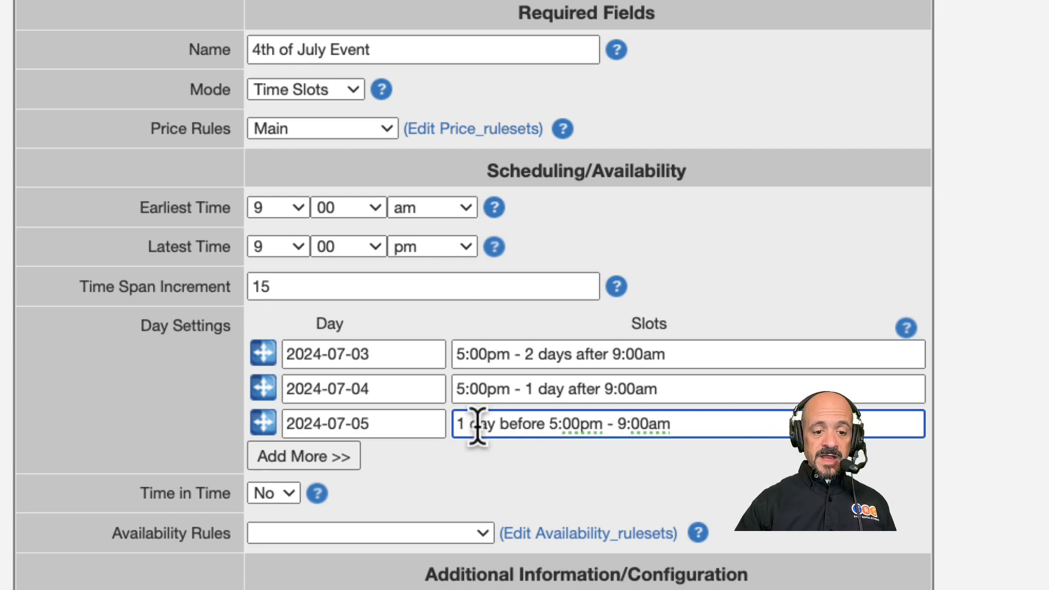
Step: Set the profile's suggested addons to Standard
scroll(455, 437, "down", 1)
scroll(455, 437, "down", 10)
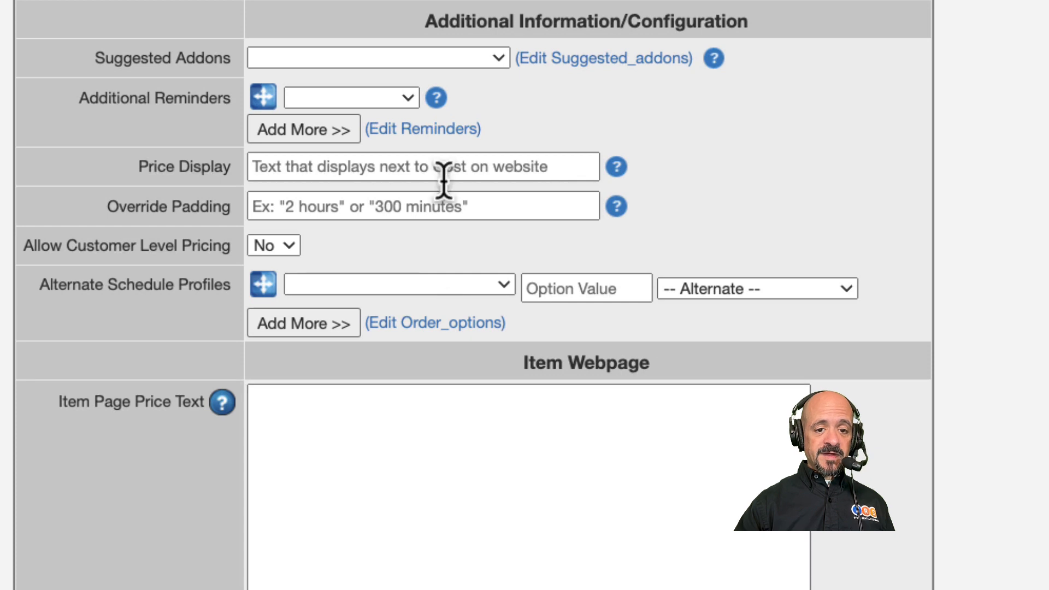
left_click(459, 61)
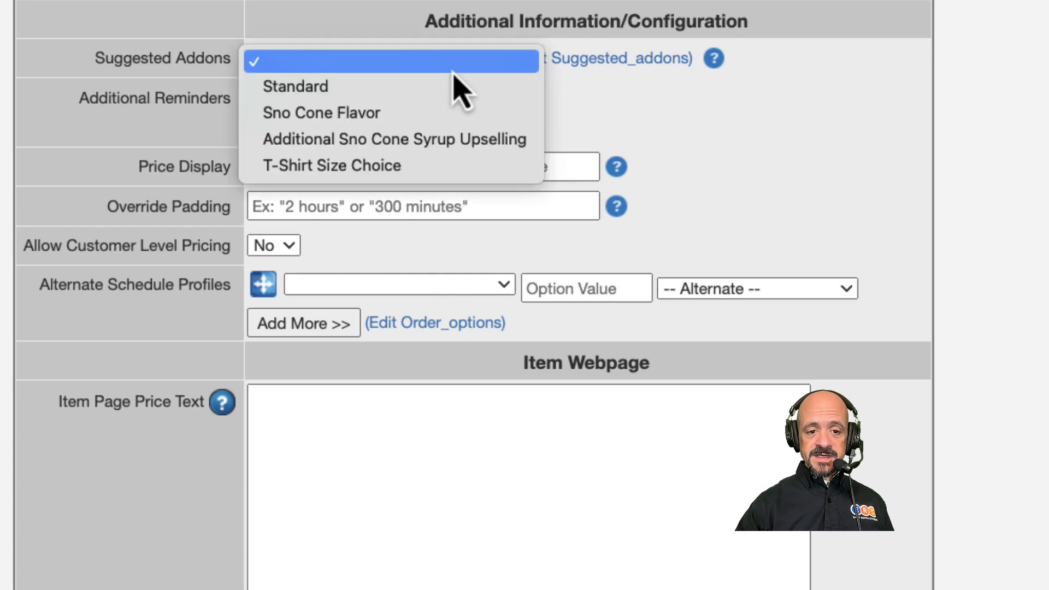
left_click(440, 87)
mouse_move(437, 96)
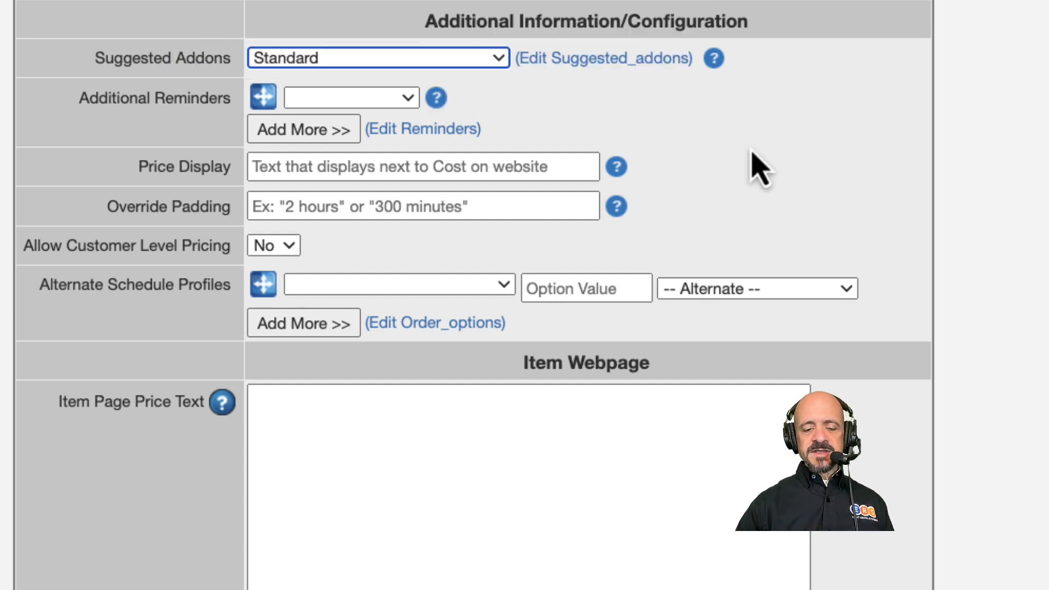
Step: Consult the Item Page Price Text article on the ERS support site, then submit the 4th of July Event profile
scroll(907, 216, "down", 3)
scroll(909, 215, "down", 4)
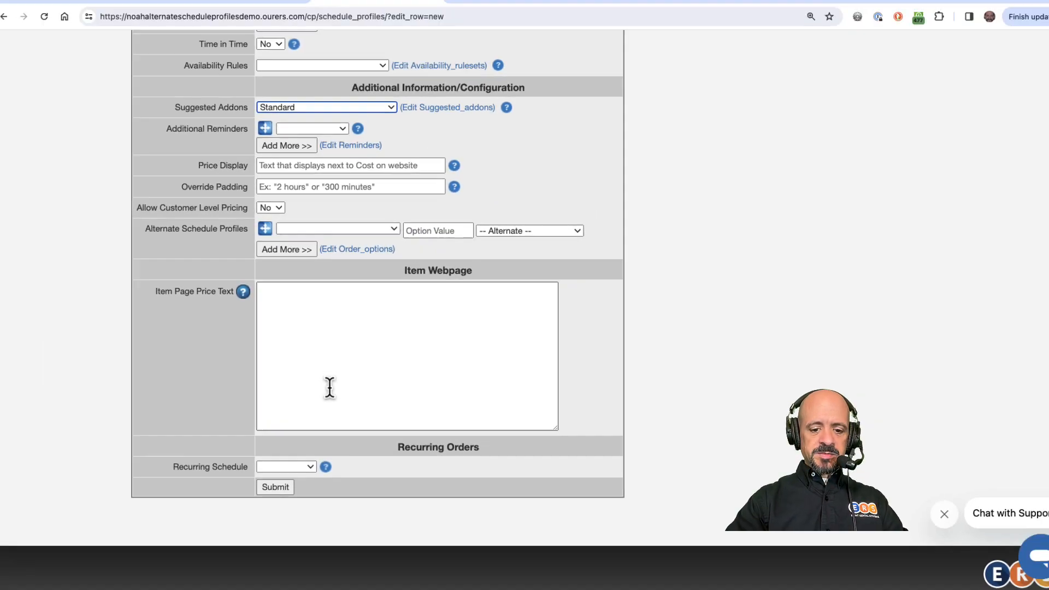
key("super+t")
type("support.eventrentalsystems.com")
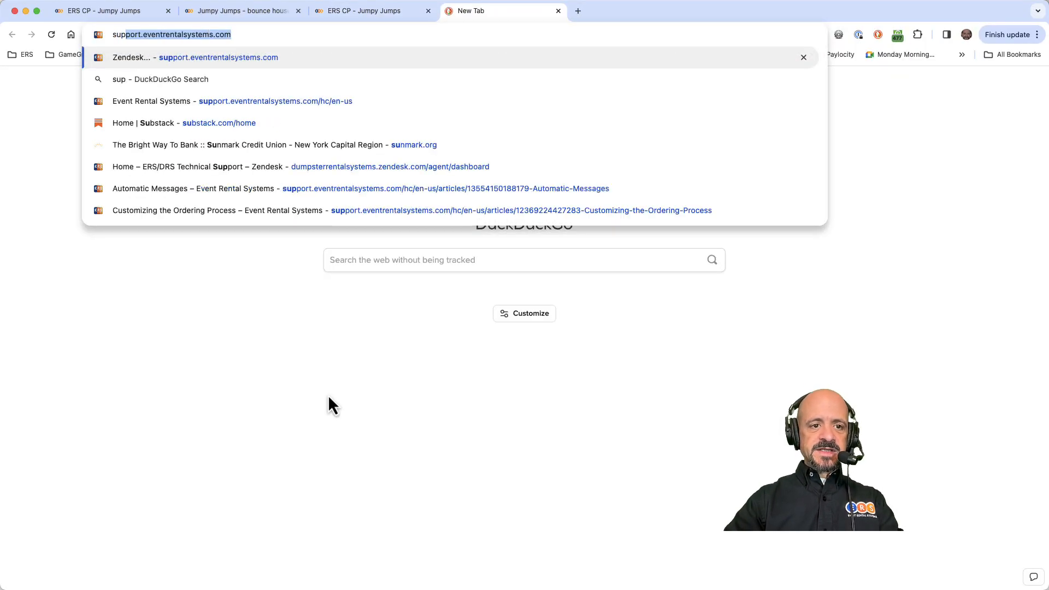
key("Return")
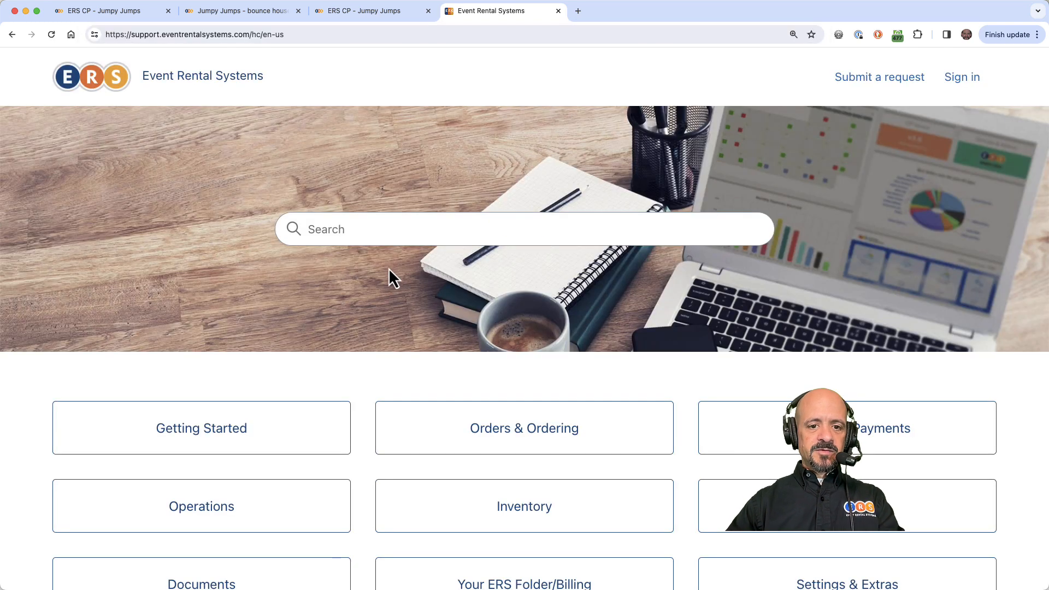
left_click(415, 224)
type("item page")
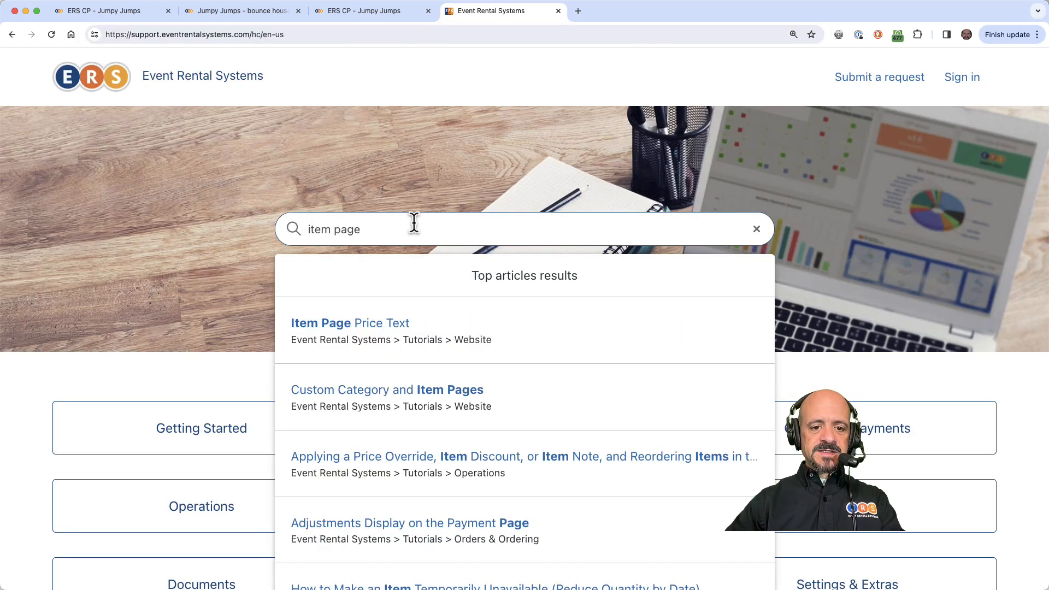
left_click(392, 333)
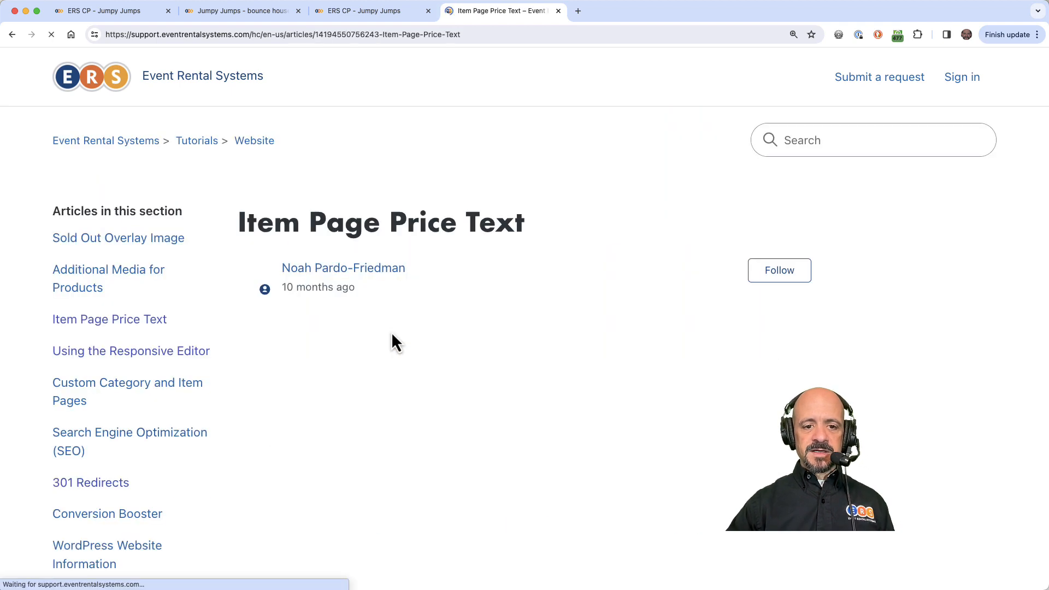
left_click(558, 11)
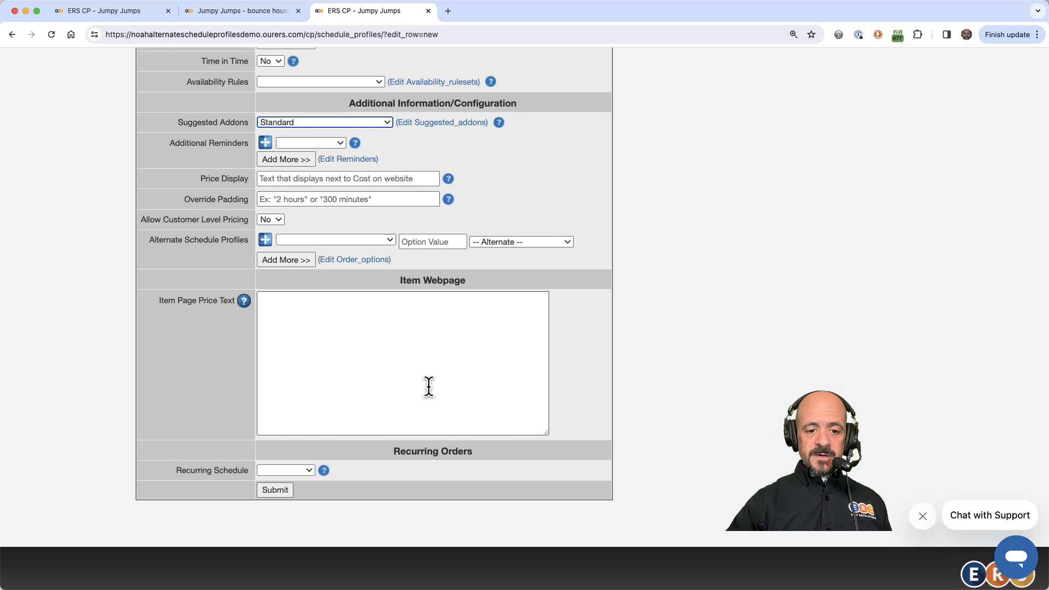
left_click(281, 492)
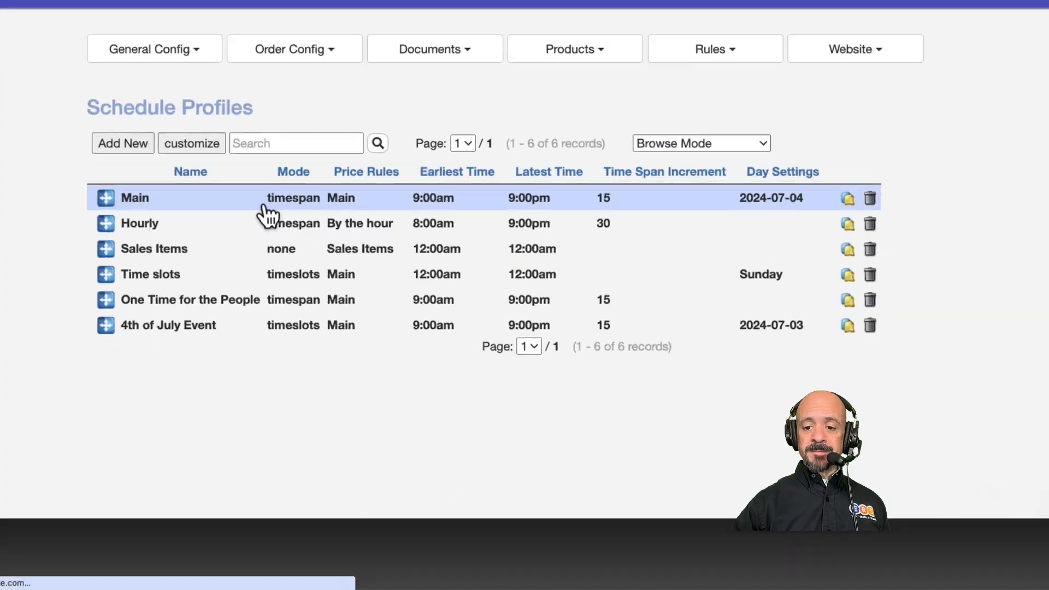
Step: Open the Main schedule profile and choose Regular or 4th of July Events as its alternate schedule profile option
left_click(263, 206)
scroll(251, 101, "up", 1)
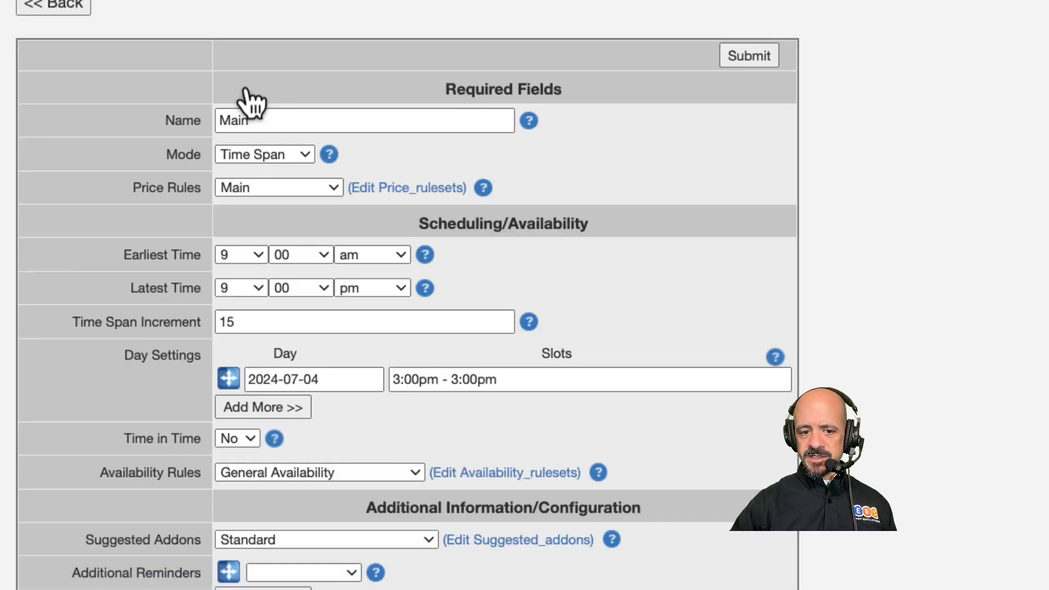
scroll(115, 407, "down", 3)
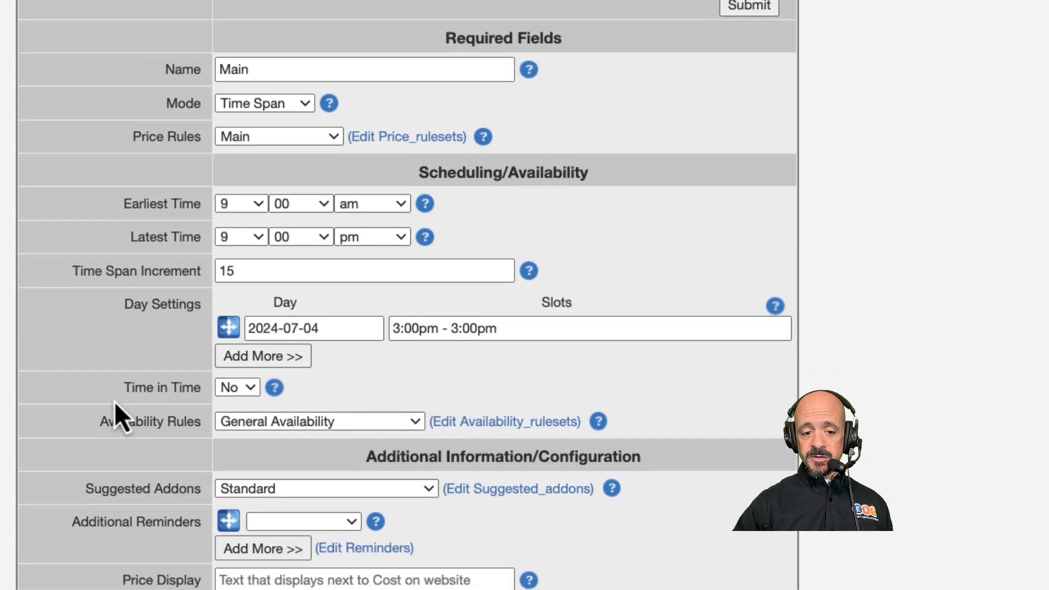
scroll(113, 402, "down", 10)
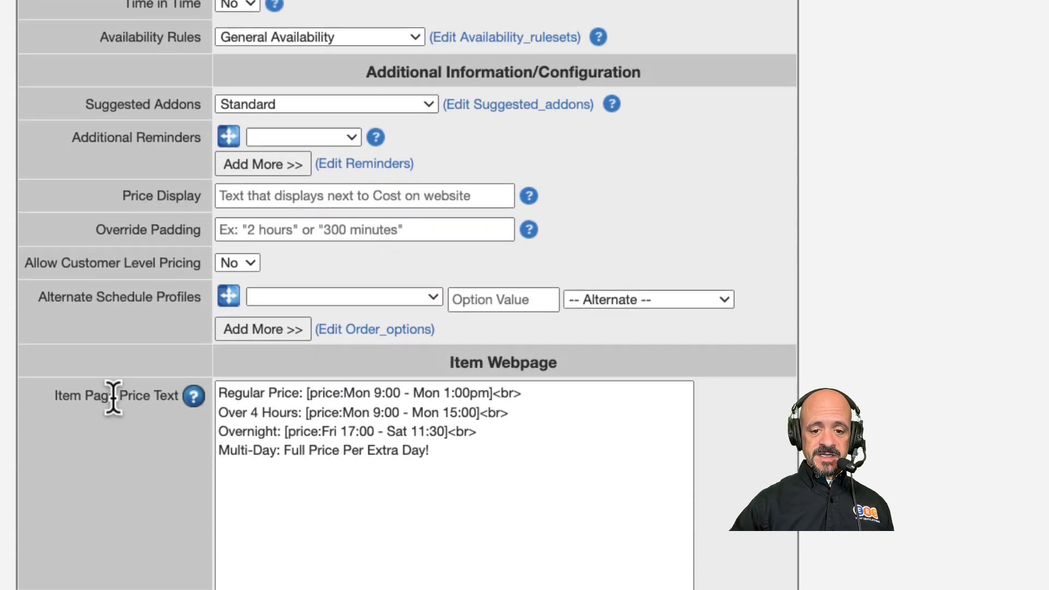
scroll(113, 401, "down", 1)
left_click(317, 230)
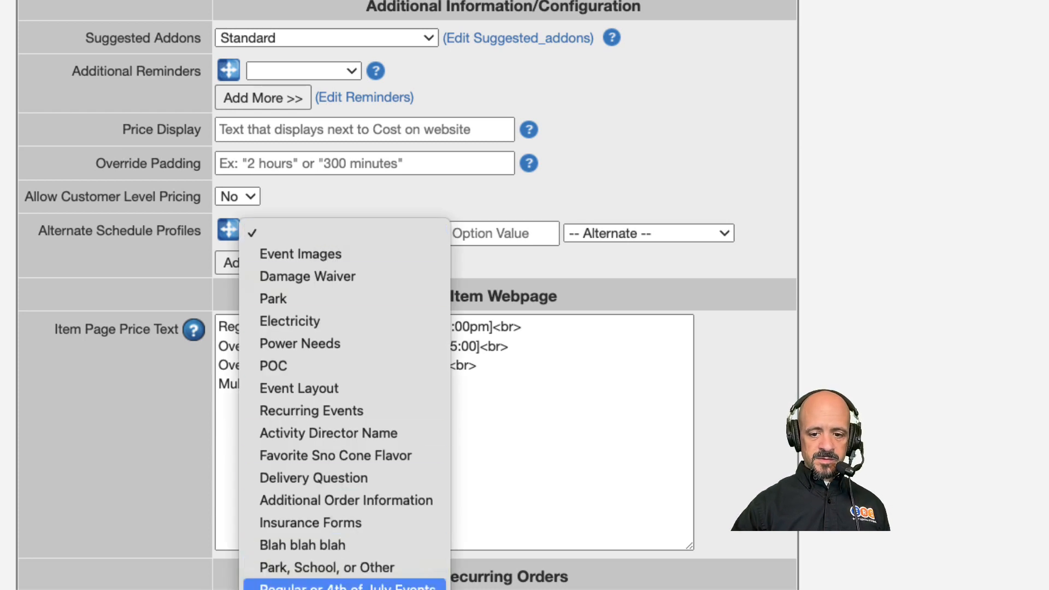
left_click(345, 585)
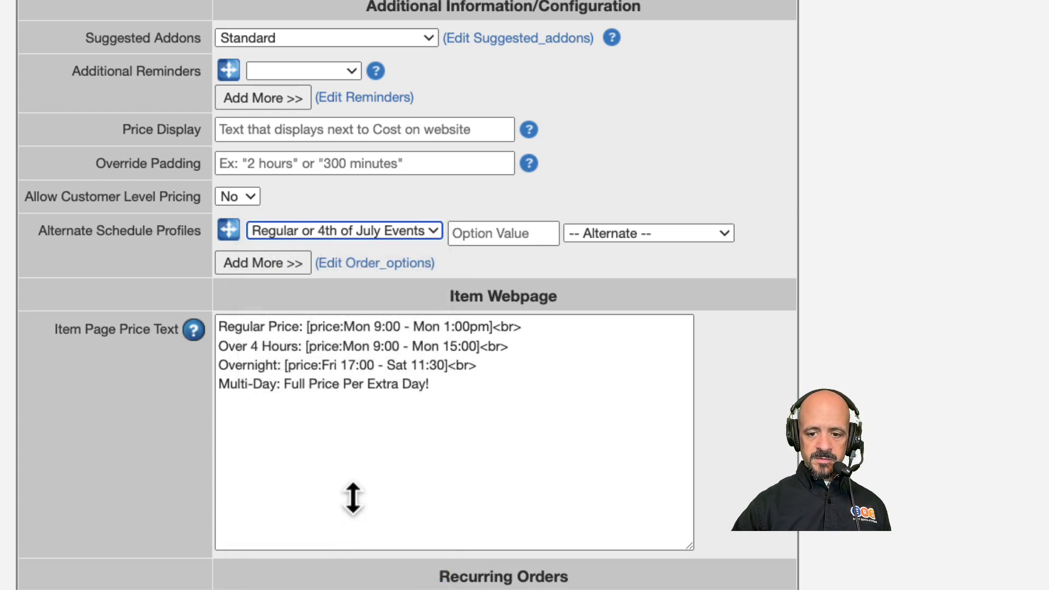
Step: Enter 4th of July Event as the option value, map it to the 4th of July Event profile, and submit
left_click(481, 230)
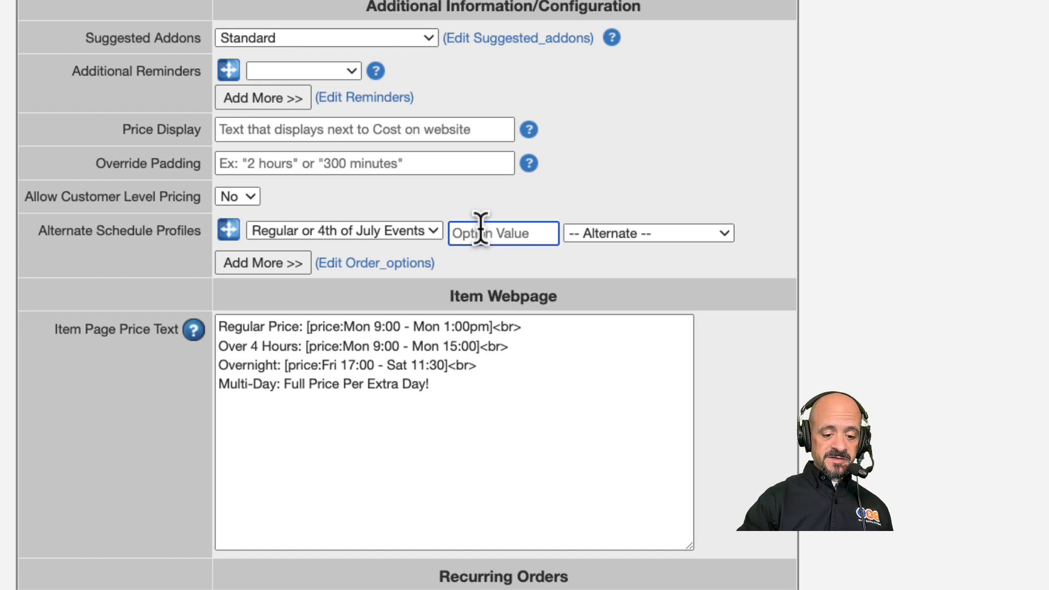
key("super+v")
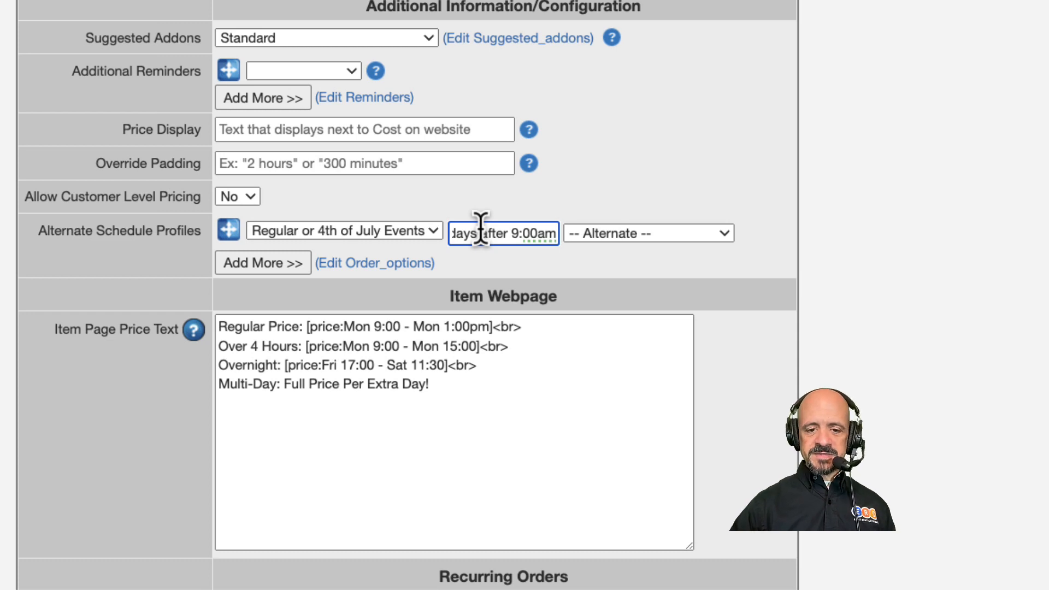
key("super+a")
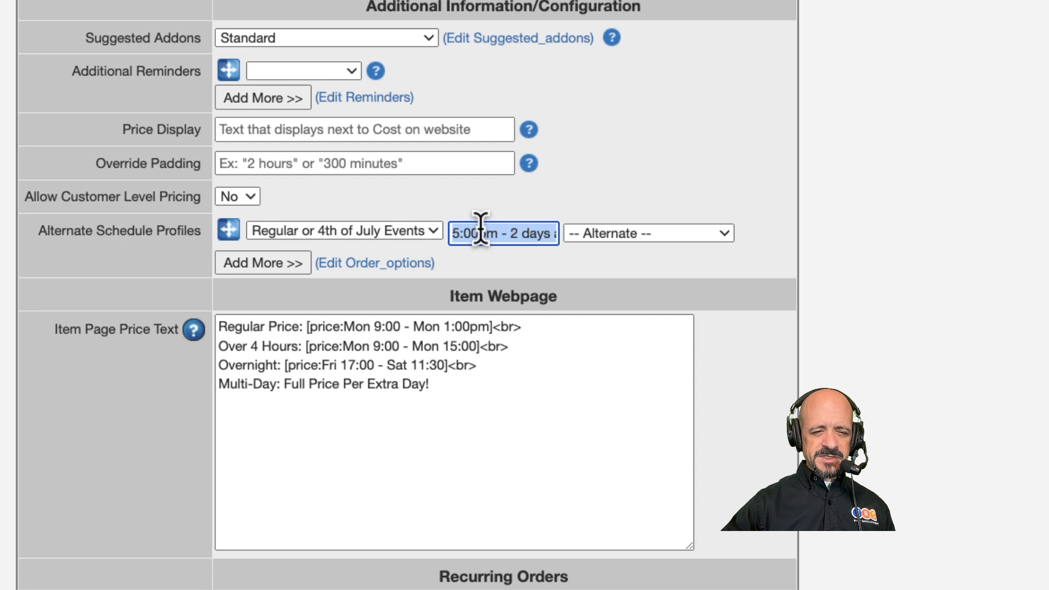
key("BackSpace")
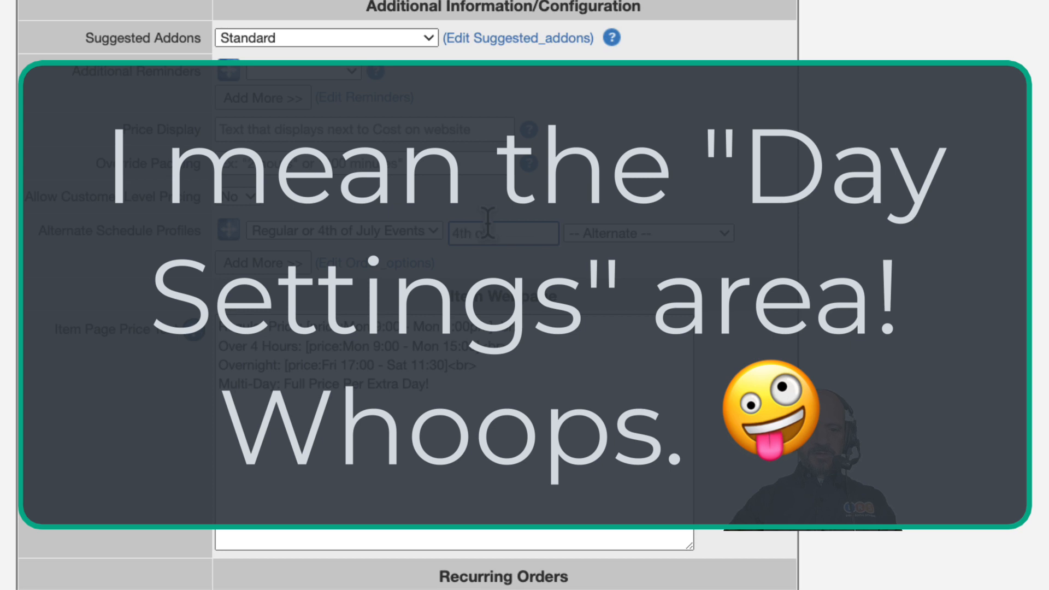
type("4th of July Event")
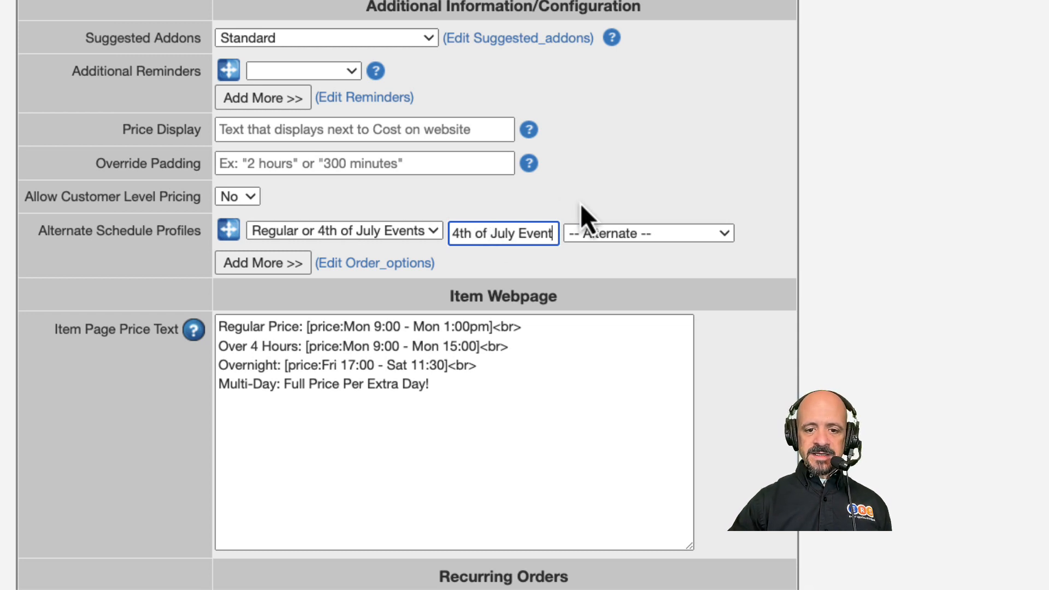
left_click(600, 235)
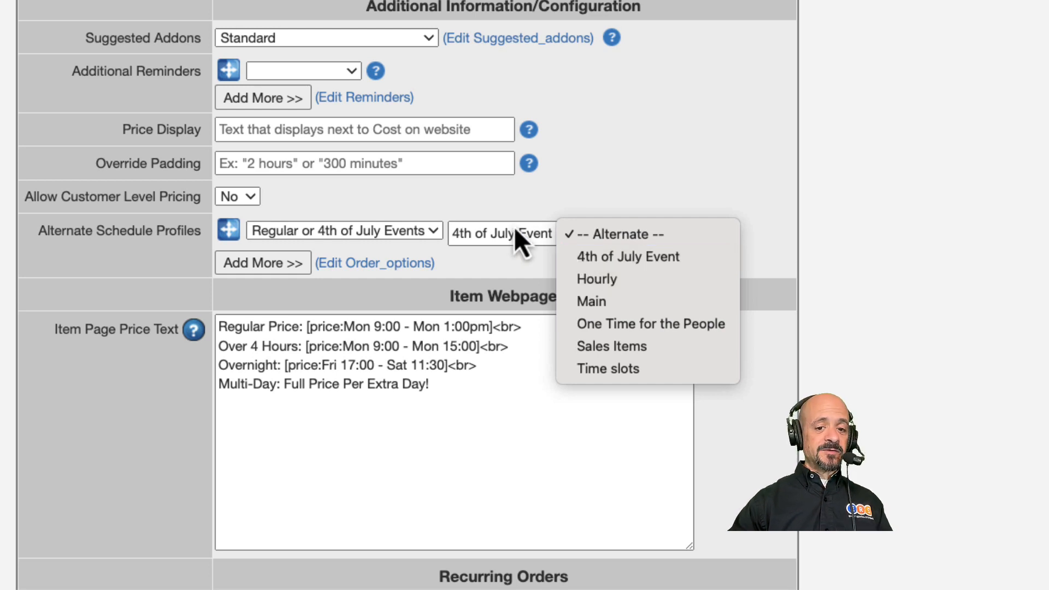
left_click(635, 257)
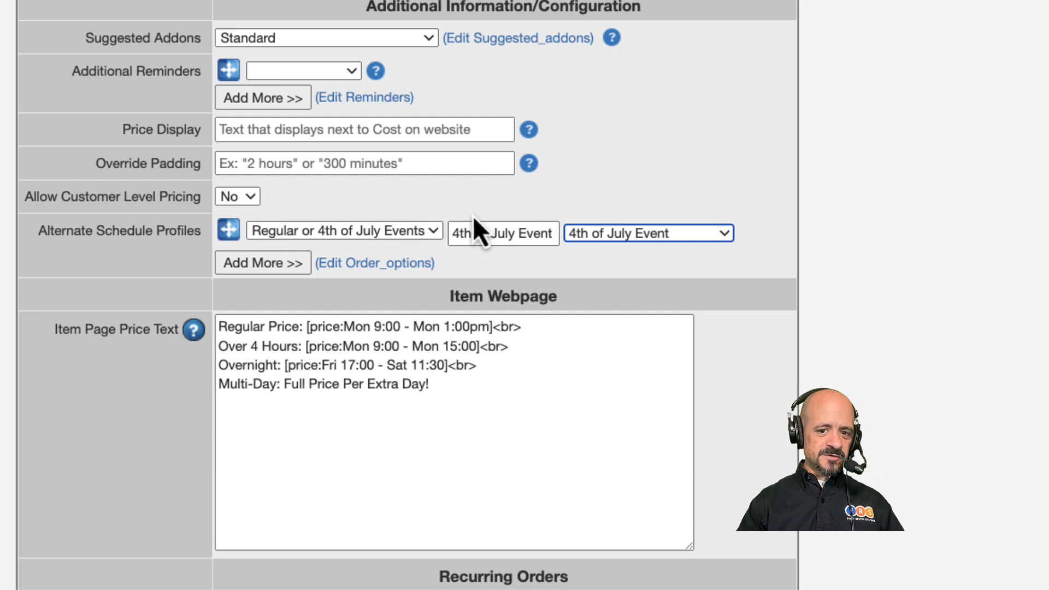
scroll(548, 423, "down", 10)
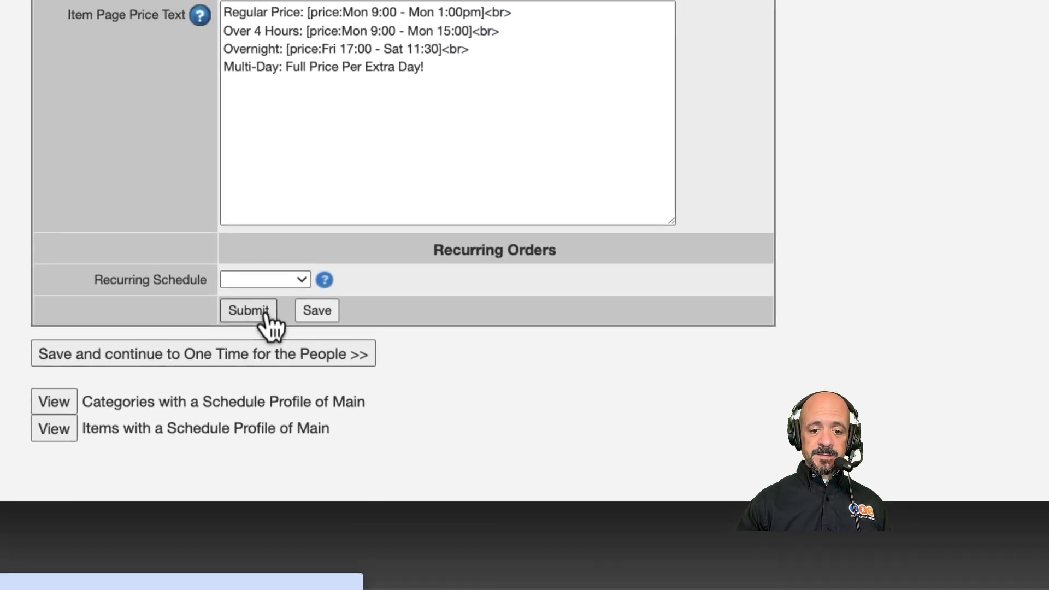
left_click(267, 315)
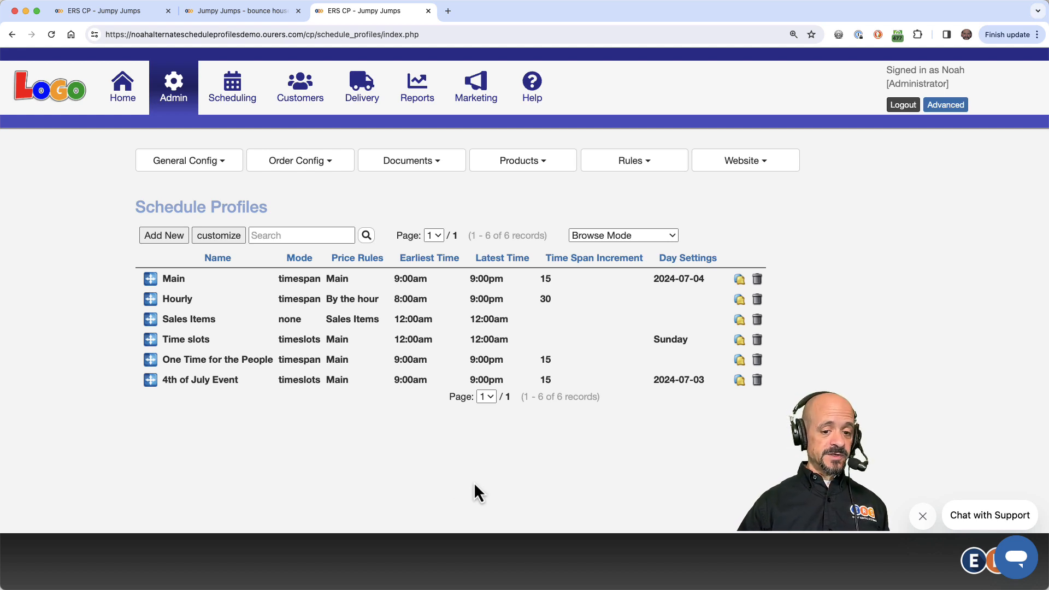
Step: Open the website's booking page and check the regular or 4th of July event choice
left_click(48, 99)
left_click(854, 171)
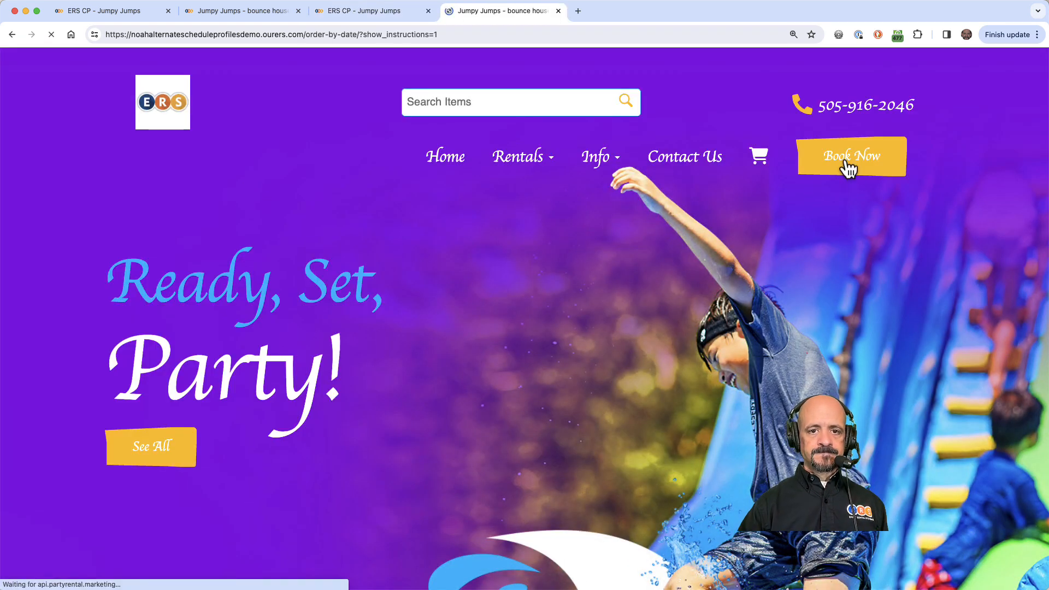
left_click(439, 347)
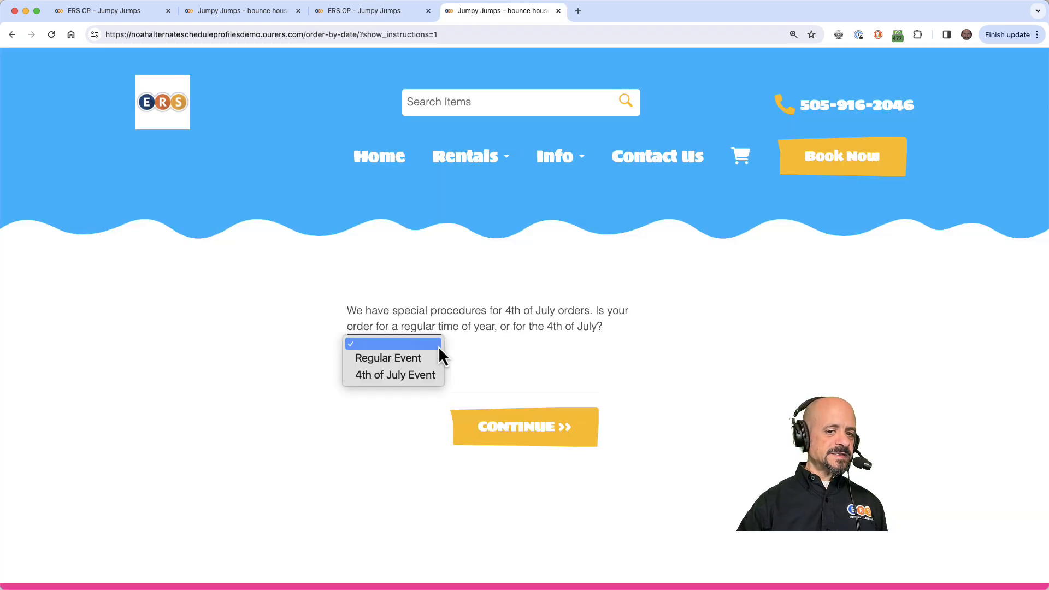